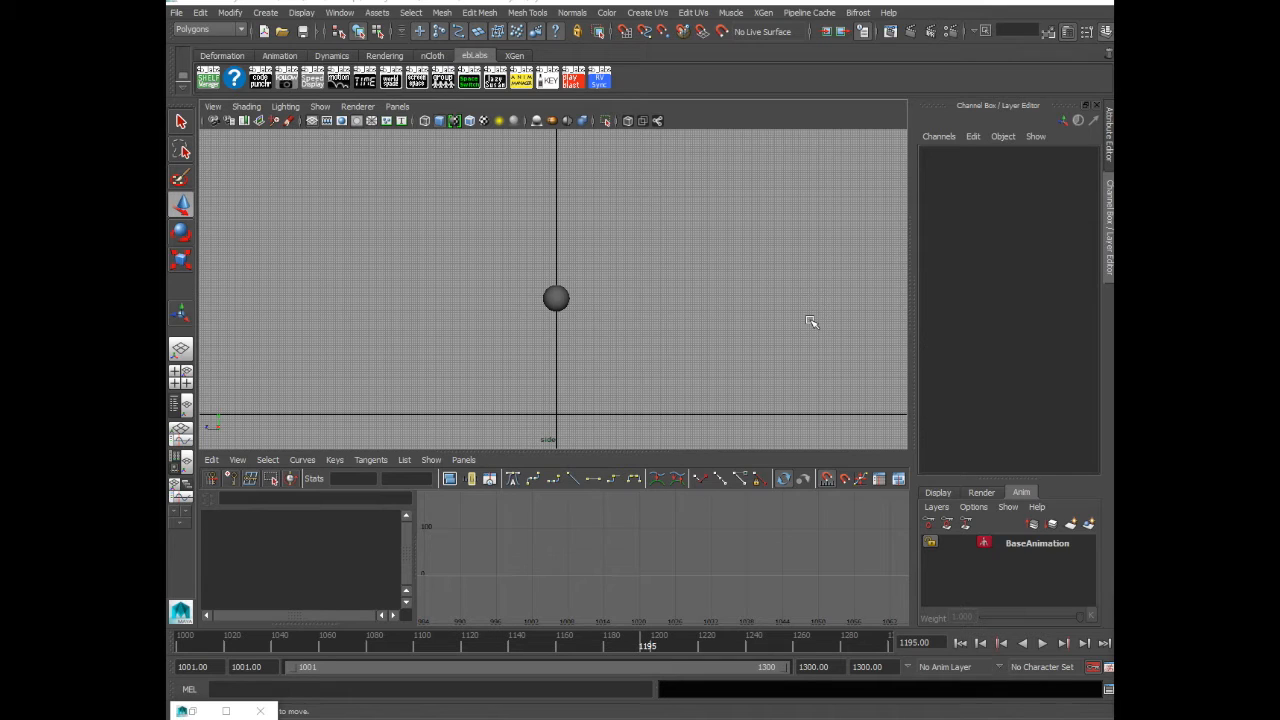
Play the ball's bounce animation from frame 1001 with the display layers listed, and stop playback
left_click(942, 496)
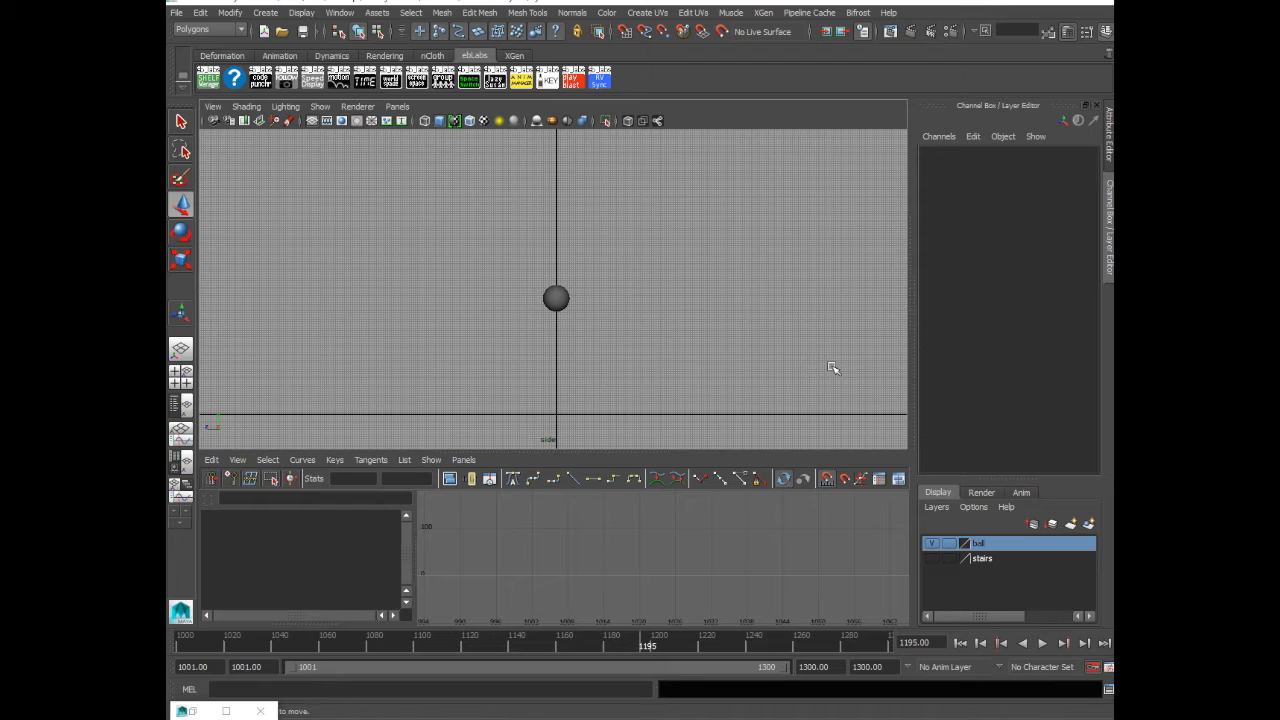
left_click(186, 643)
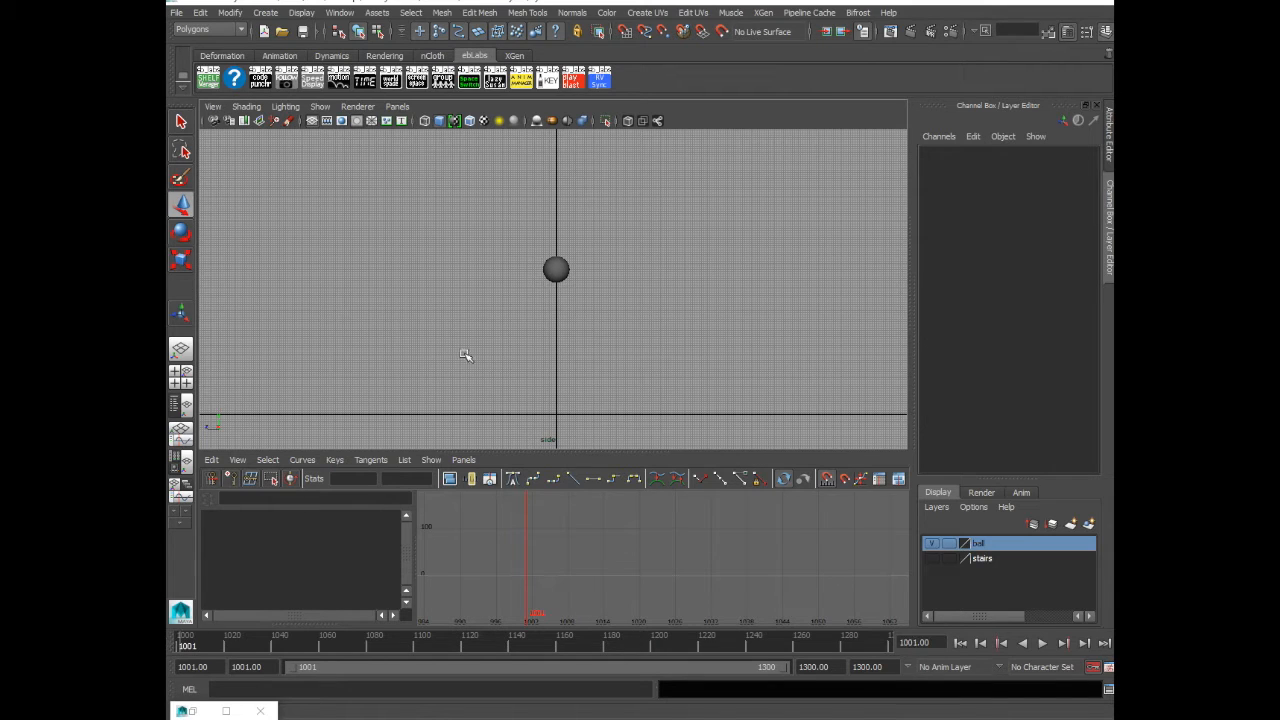
left_click(1042, 643)
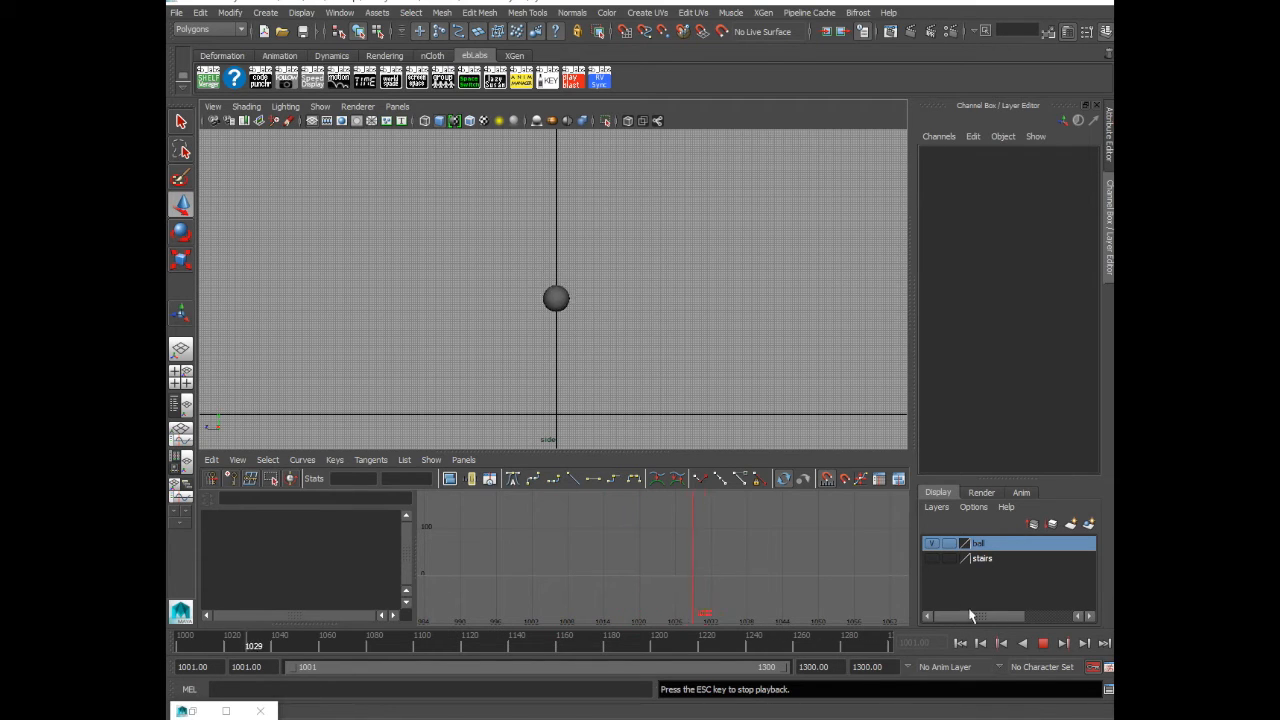
left_click(1043, 643)
Select the ball, show only its Translate Y curve, go to frame 1013 and select the bounce keys
left_click_drag(392, 214, 605, 322)
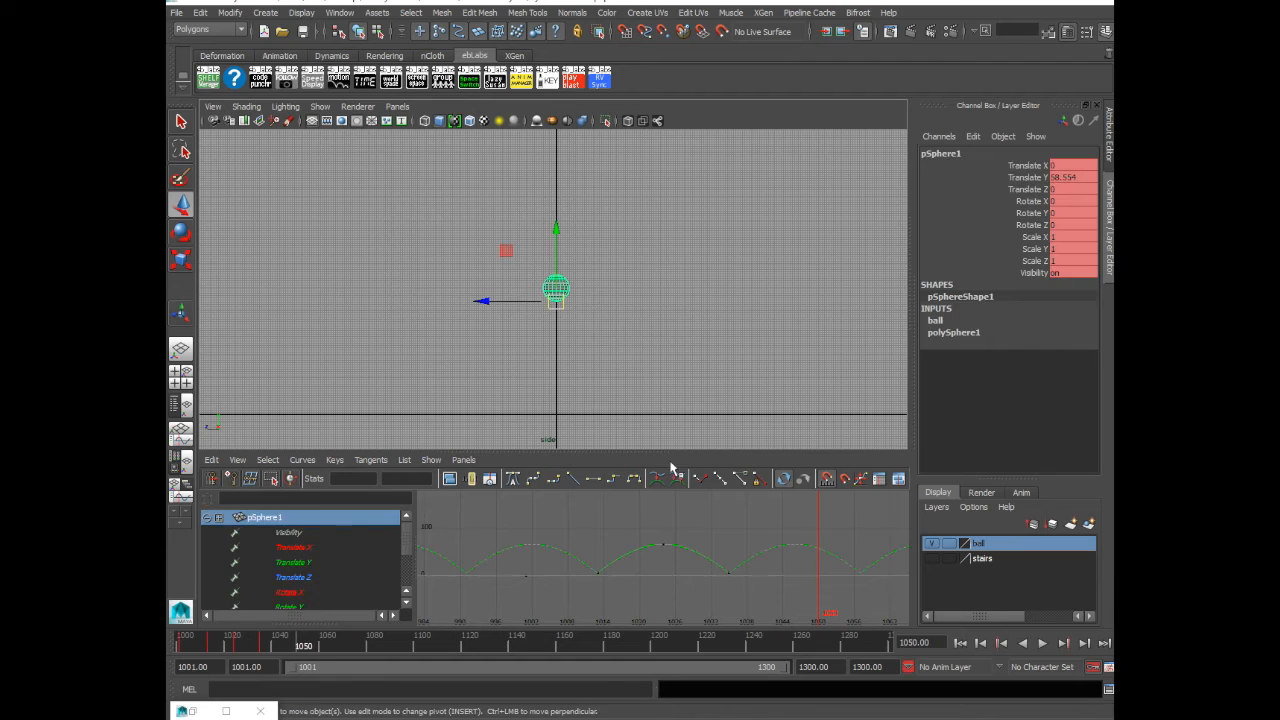
left_click(287, 563)
key("f")
right_click_drag(791, 566, 740, 567, "alt")
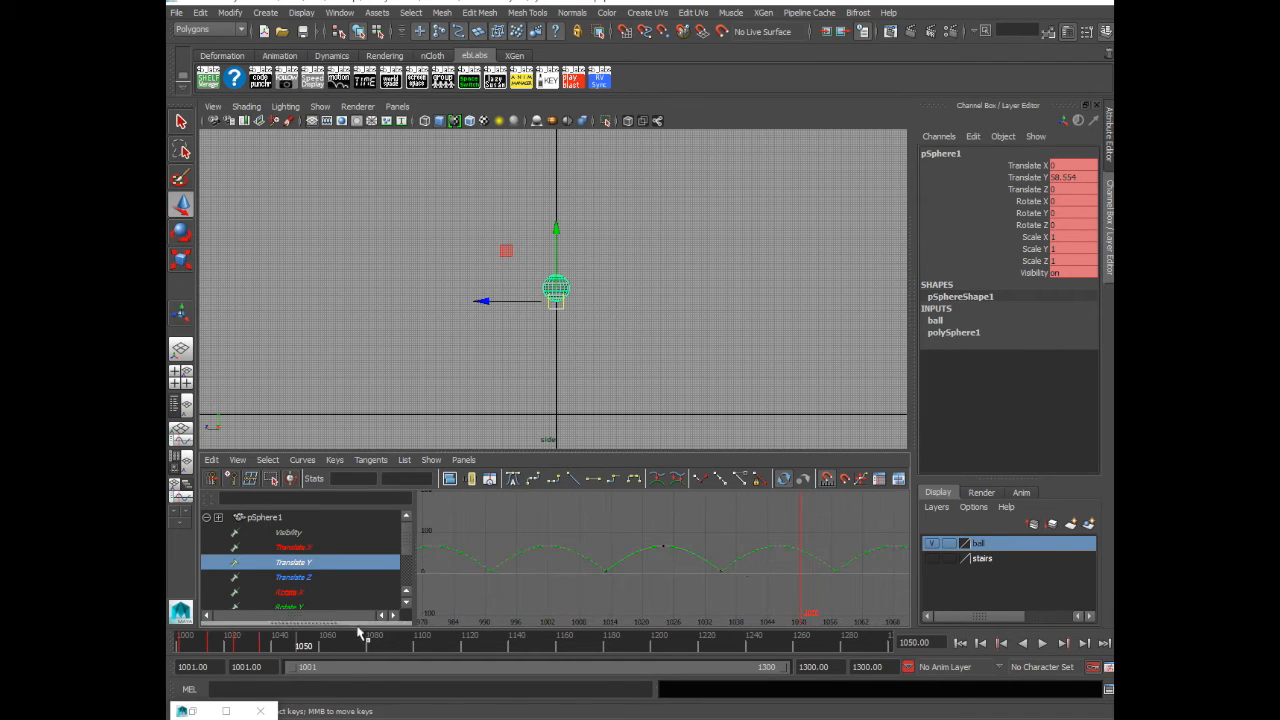
left_click(184, 645)
left_click_drag(184, 645, 214, 646)
left_click_drag(541, 527, 809, 603)
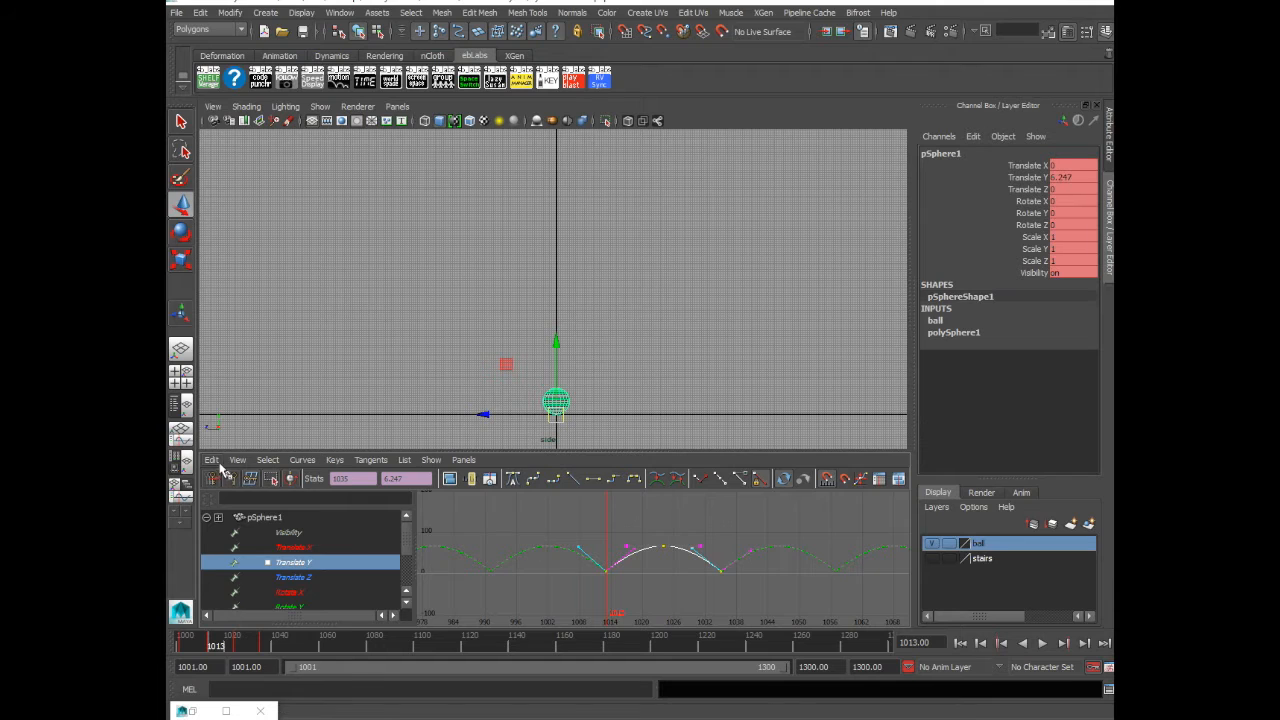
Set the Translate Y curve's pre infinity to Cycle and look over the post infinity options
left_click(237, 460)
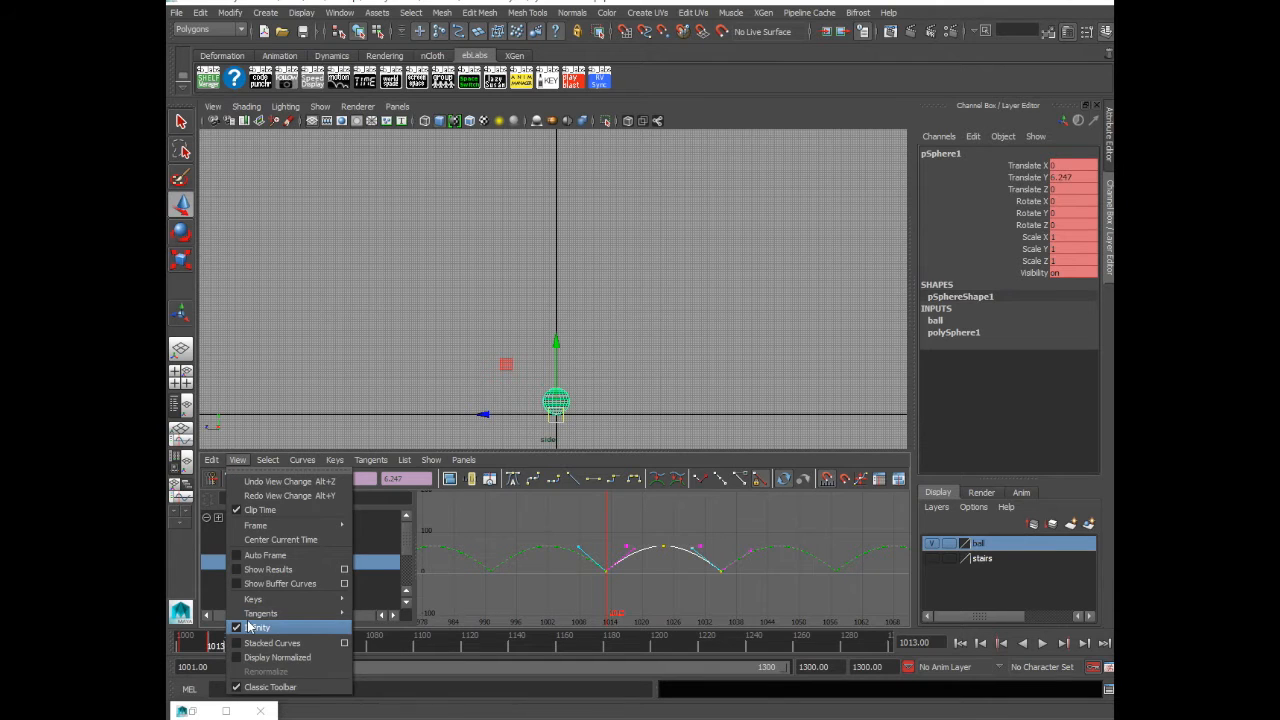
left_click(237, 461)
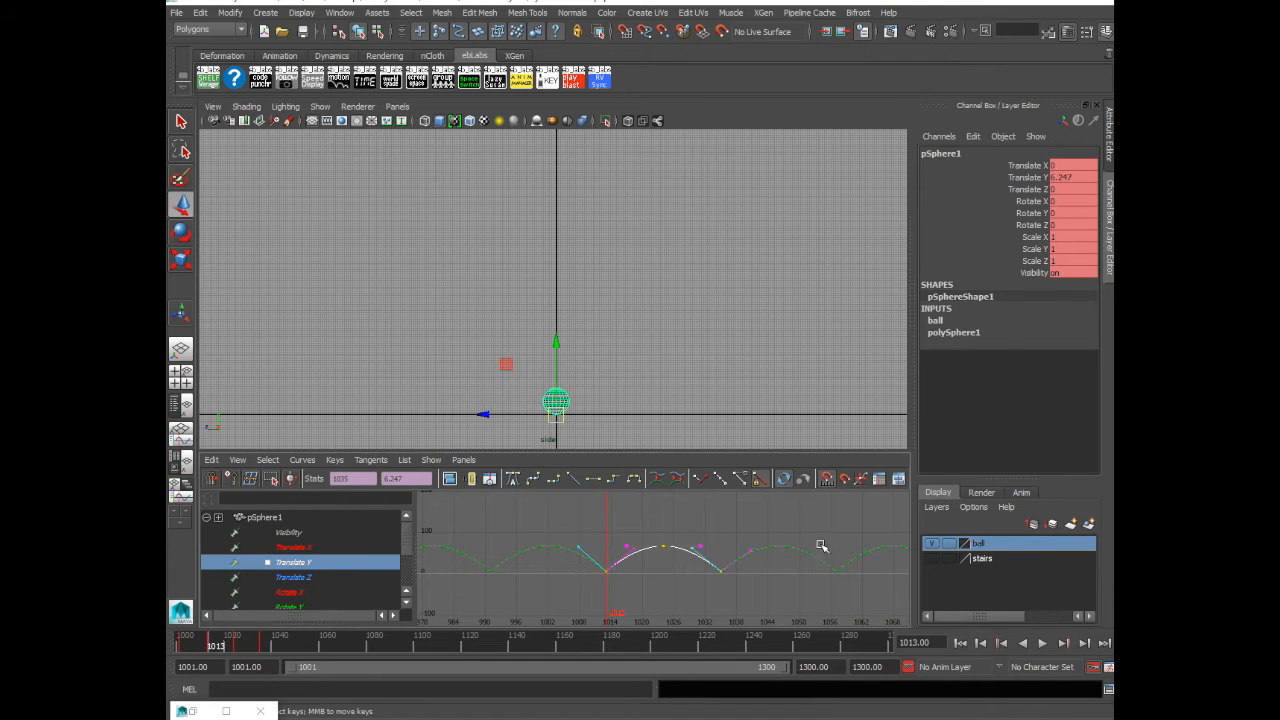
left_click(268, 460)
mouse_move(302, 460)
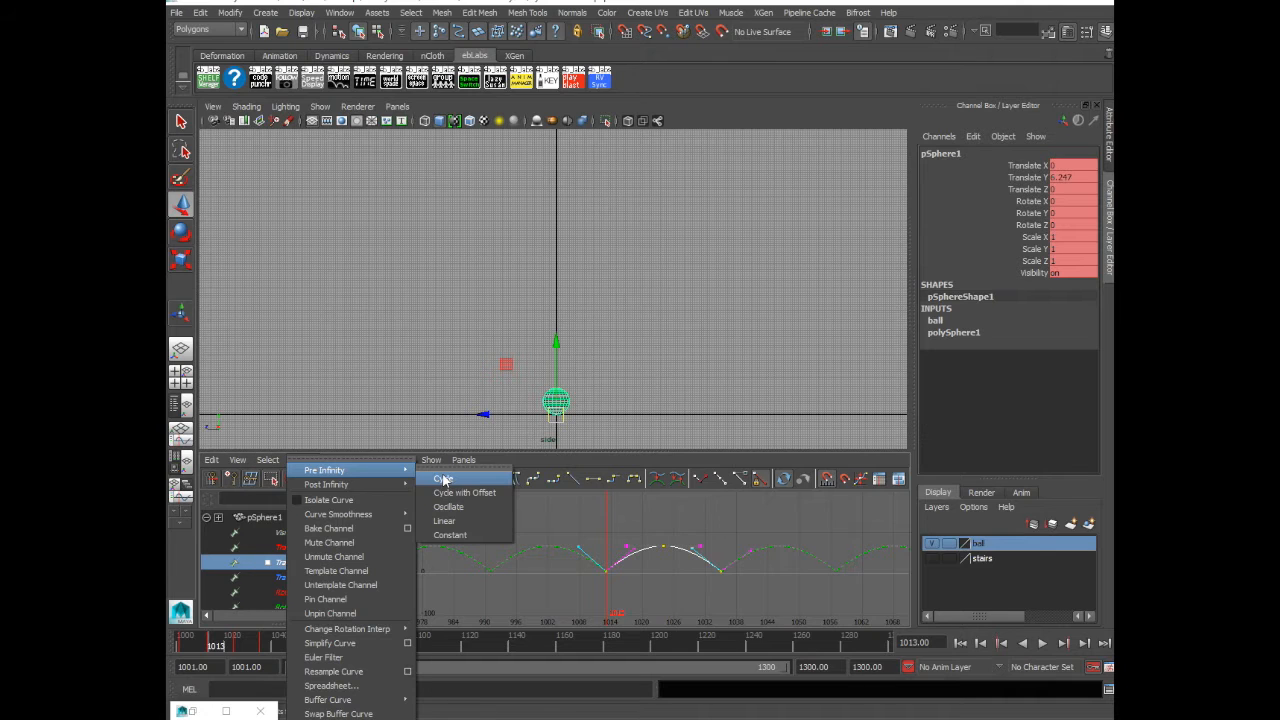
left_click(476, 486)
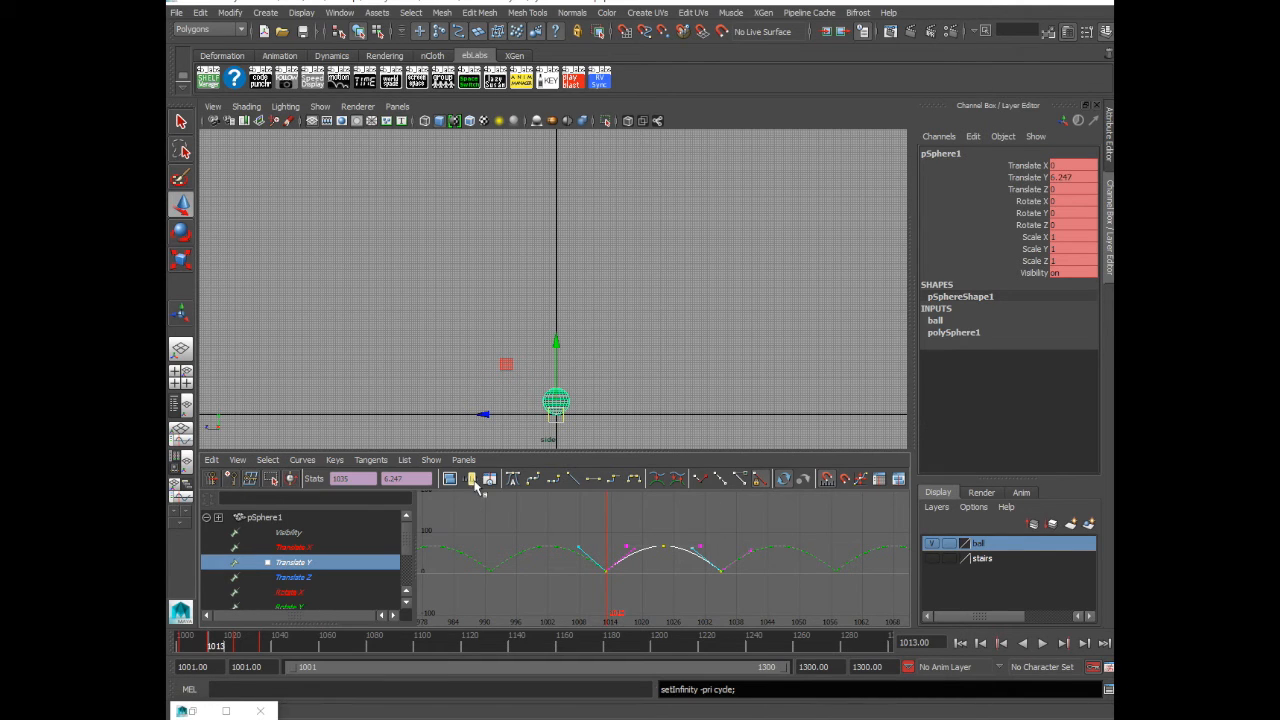
left_click(303, 460)
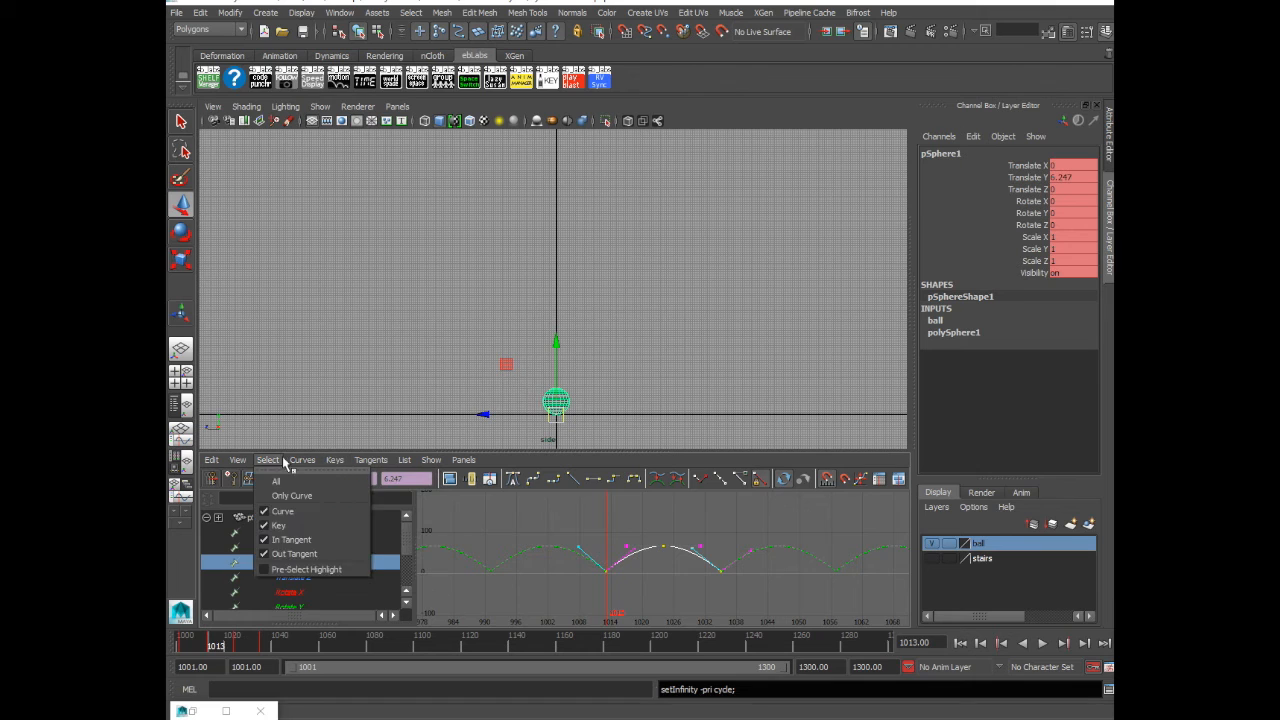
mouse_move(340, 180)
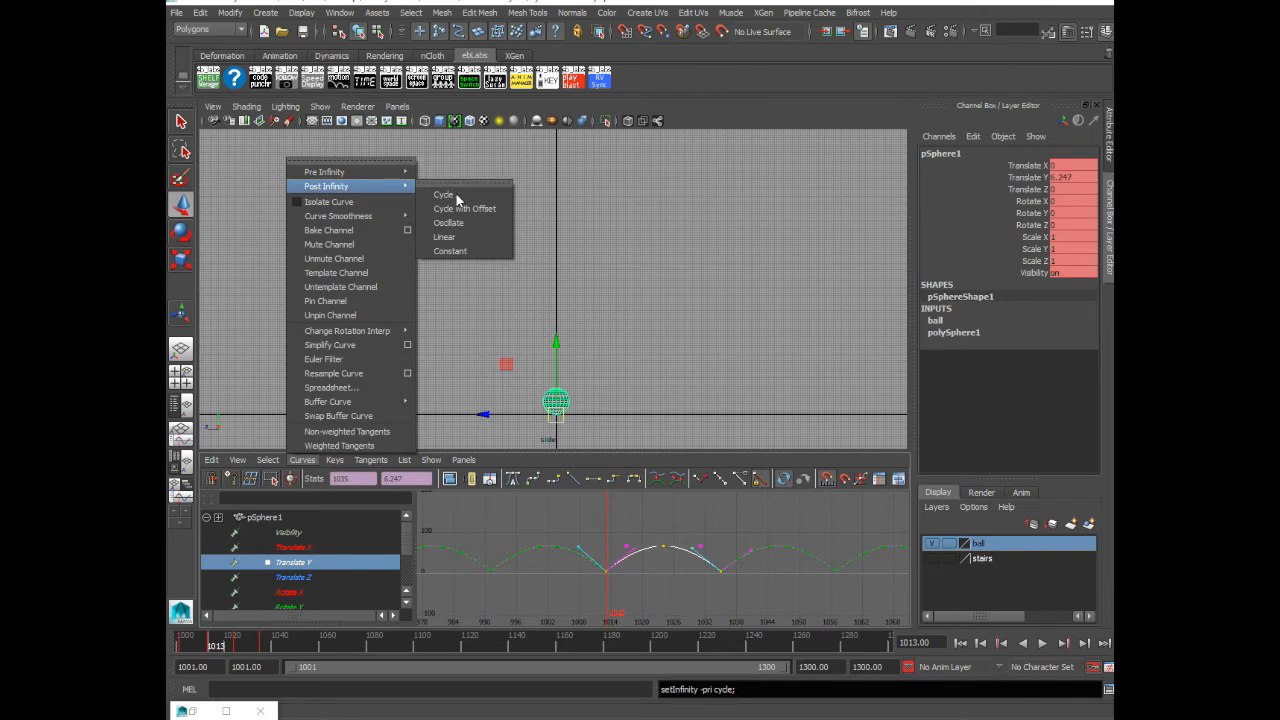
left_click(798, 565)
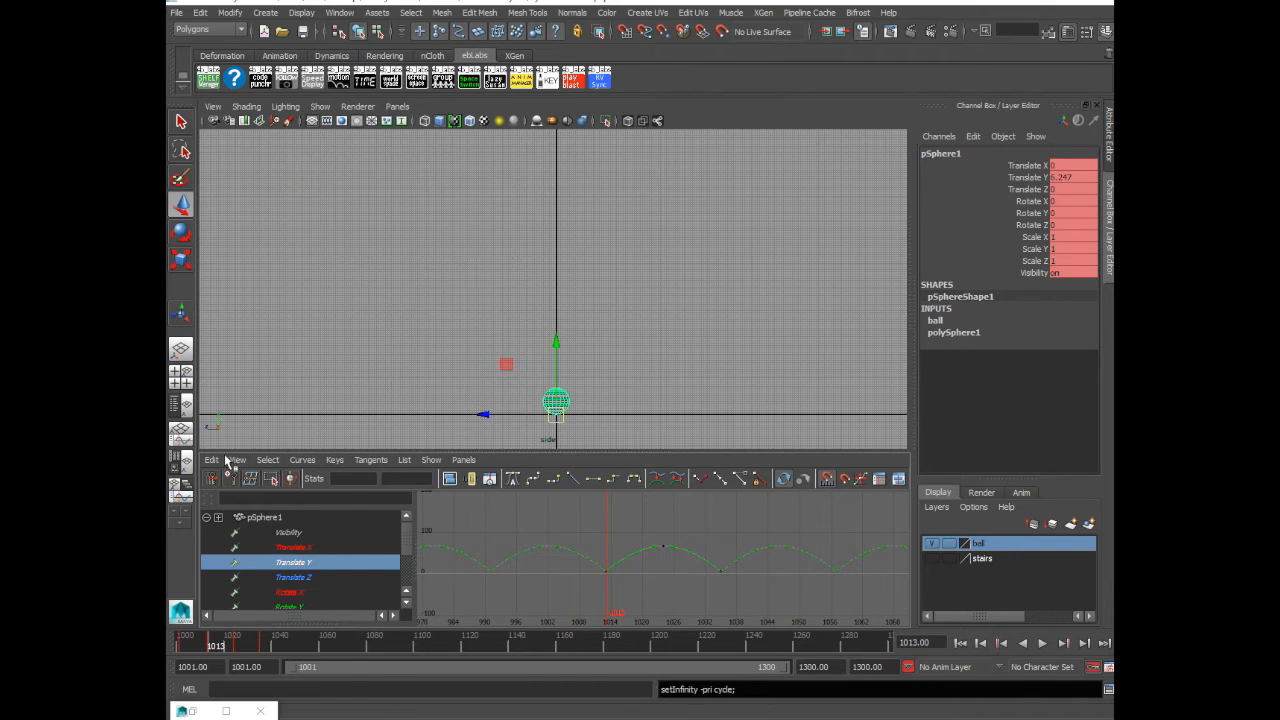
Hide the infinity extension of the Translate Y curve and show it again
left_click(237, 460)
left_click(265, 635)
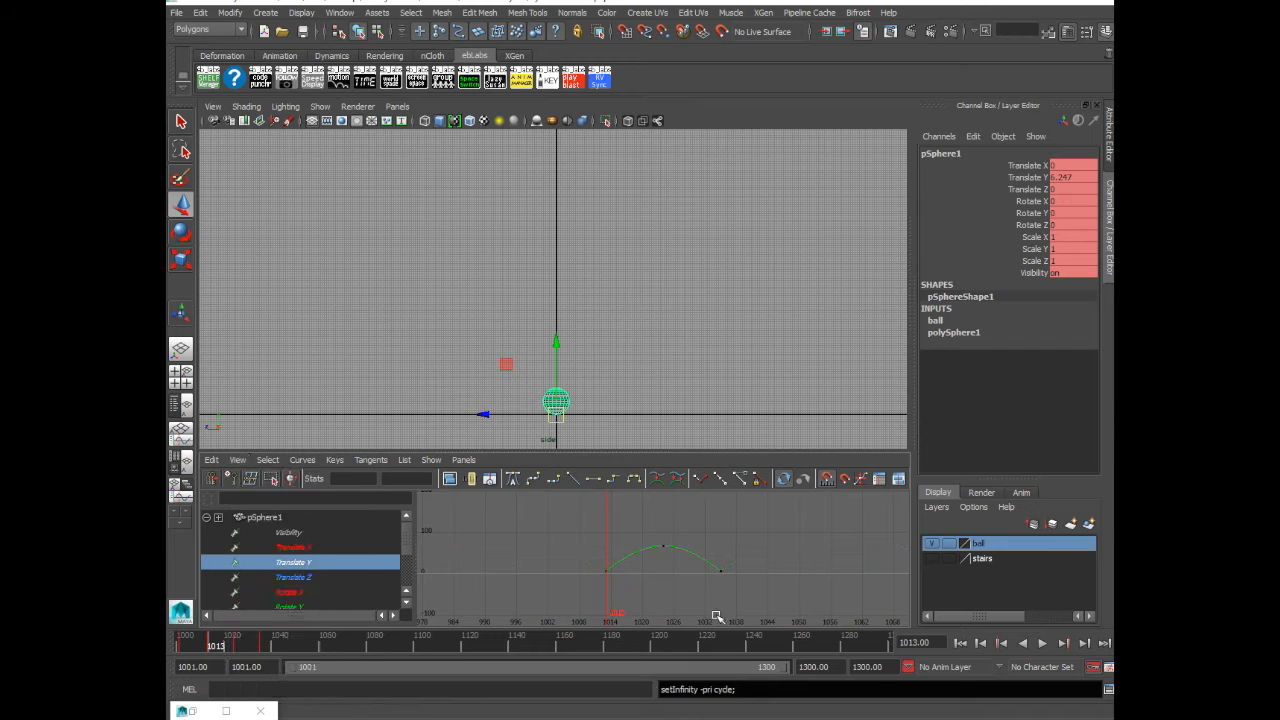
left_click(237, 460)
left_click(295, 633)
Return to frame 1001 and play the cycled bounce, stopping after several bounces
left_click_drag(210, 644, 170, 649)
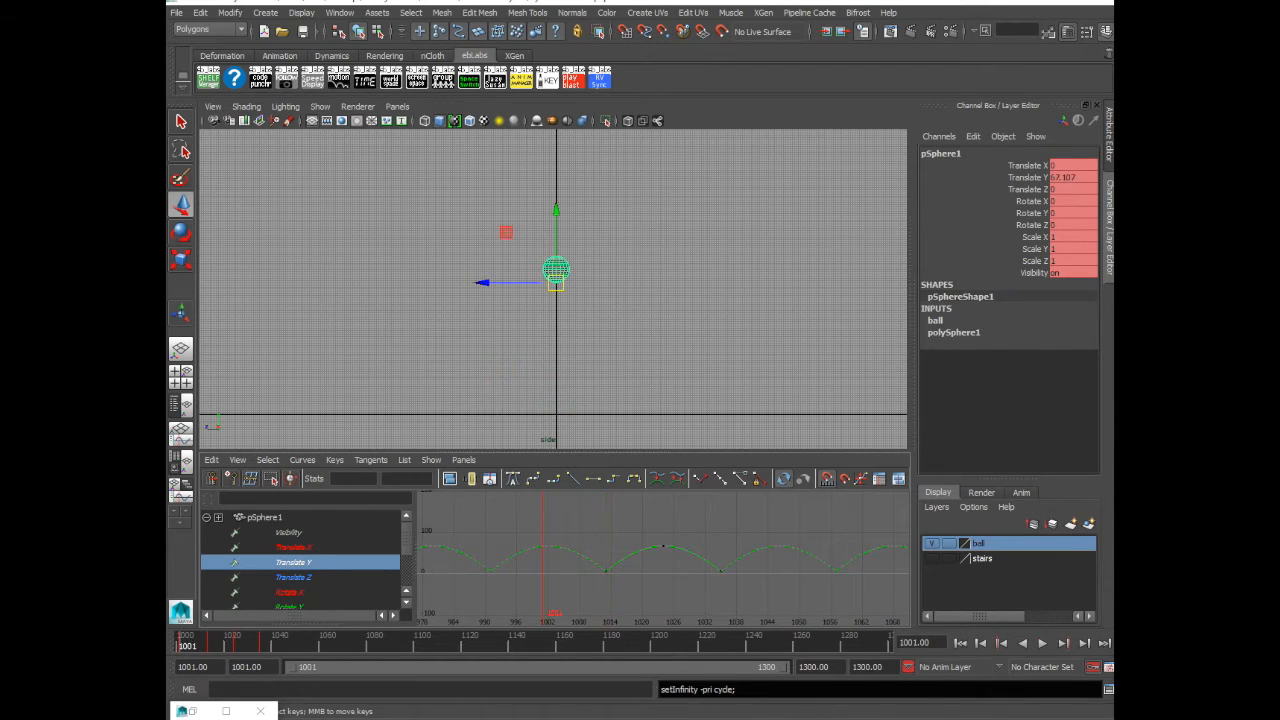
left_click(1042, 643)
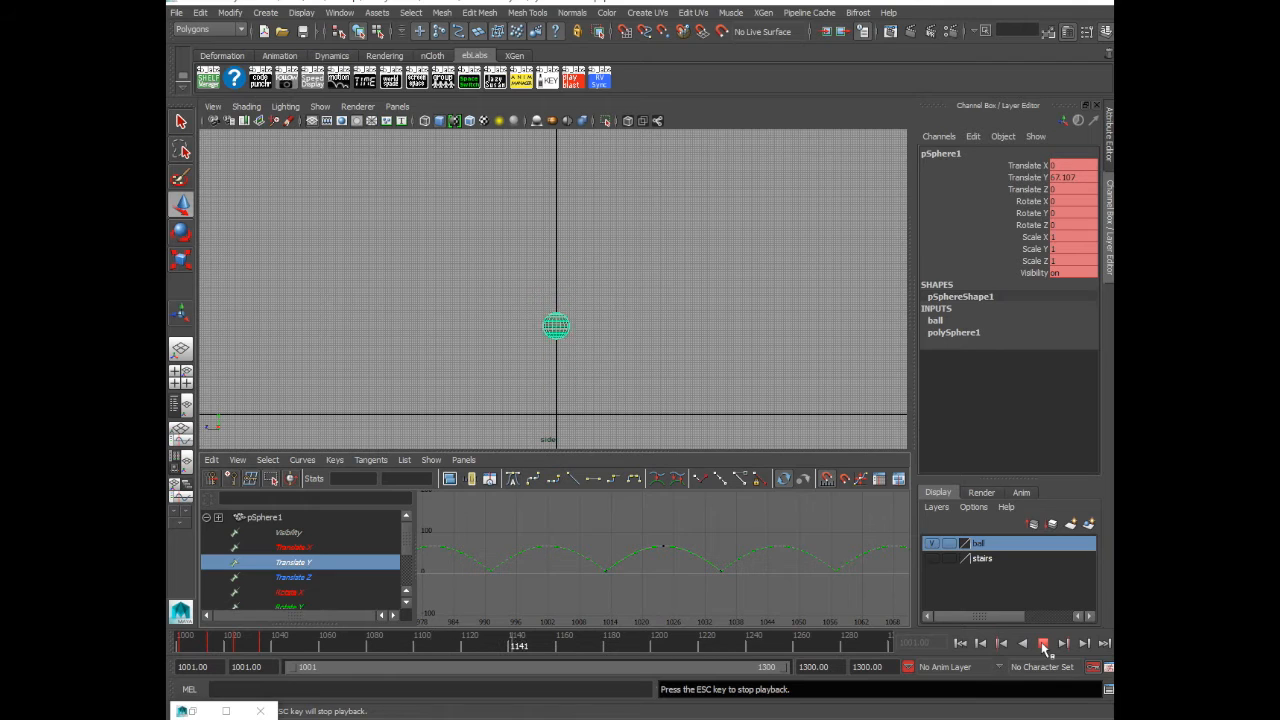
left_click(1042, 643)
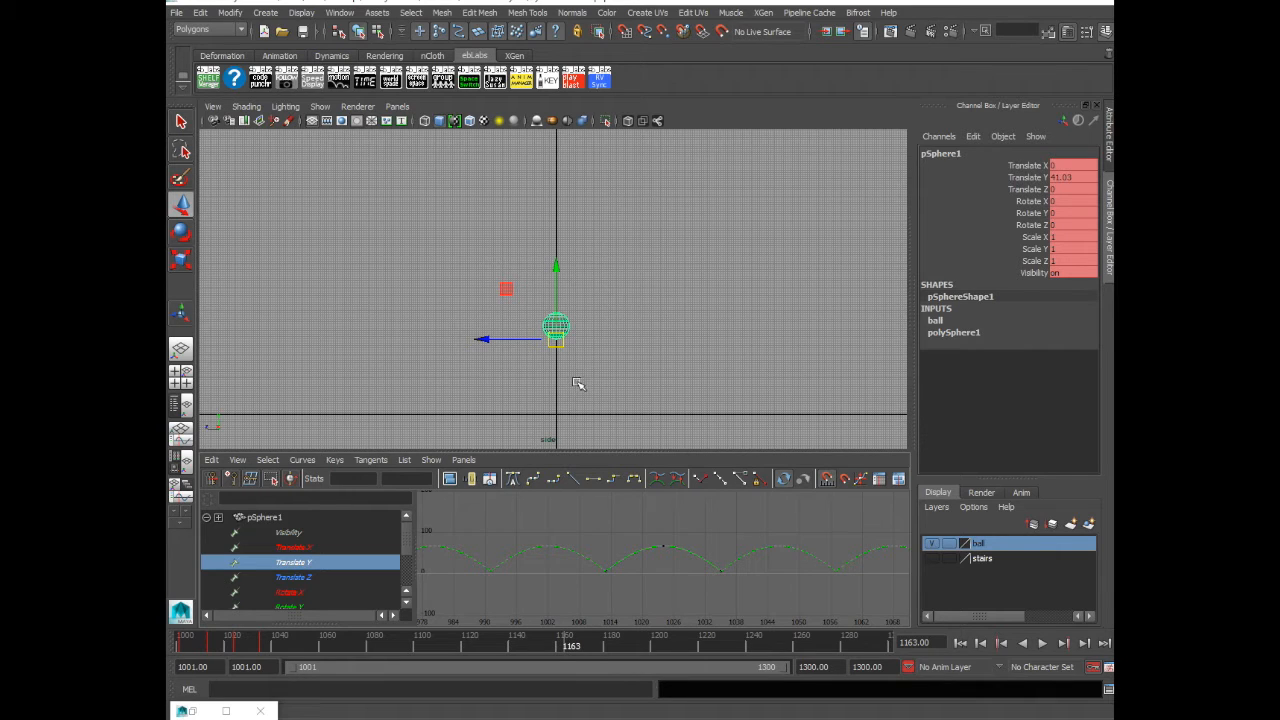
Show the stairs layer, clear the selection and return to frame 1001
left_click(933, 560)
left_click(722, 298)
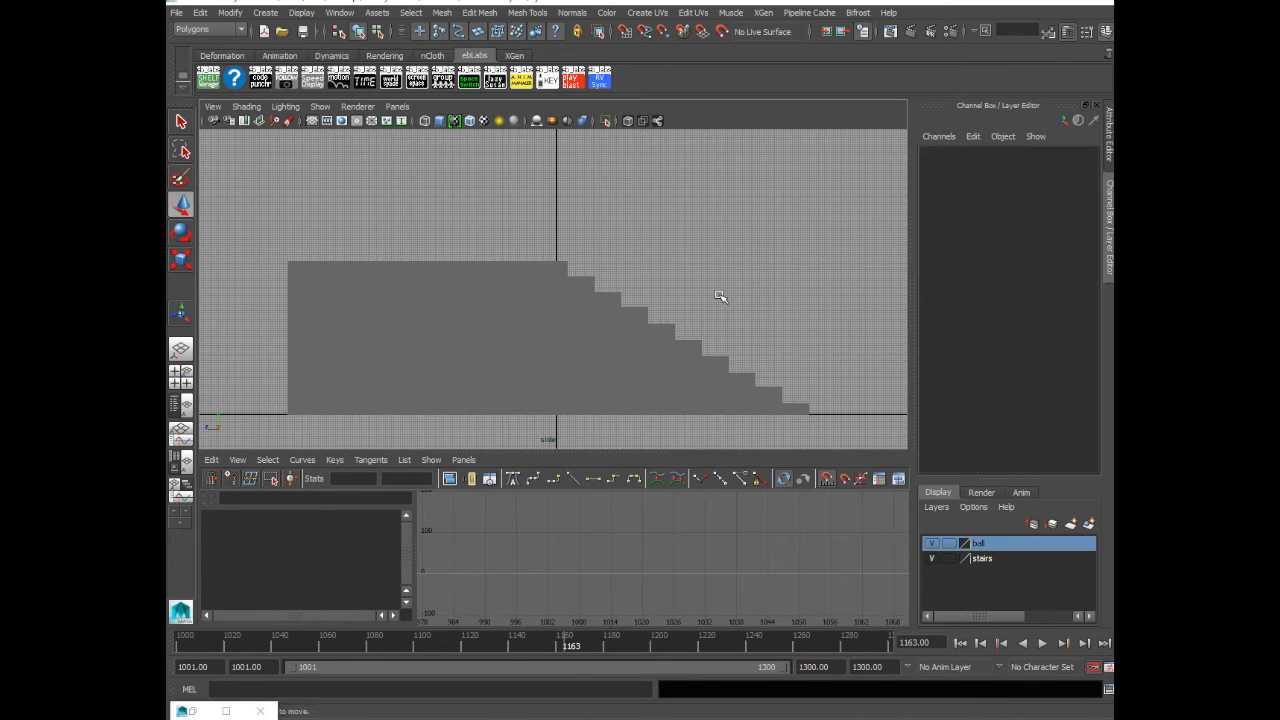
left_click_drag(232, 640, 187, 640)
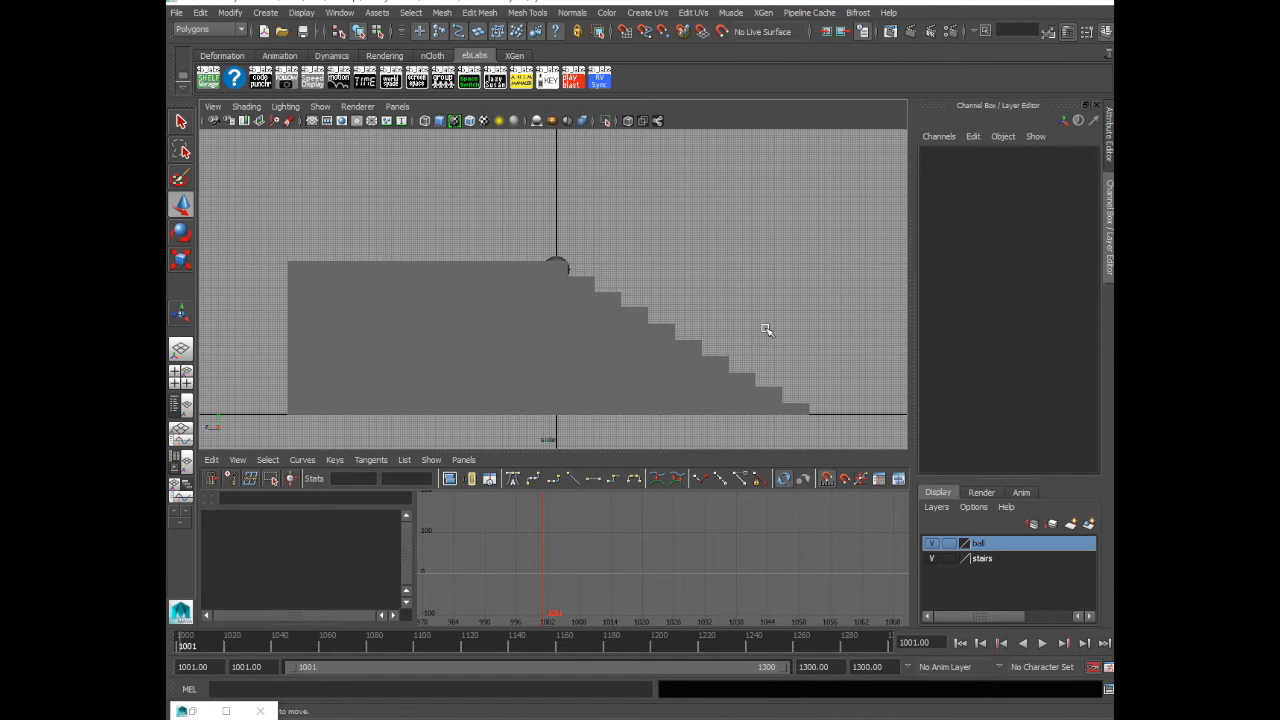
Select the ball and check its bounce against the stairs by playing and scrubbing the first frames up to 1013
middle_click_drag(784, 297, 718, 314, "alt")
left_click_drag(455, 277, 531, 309)
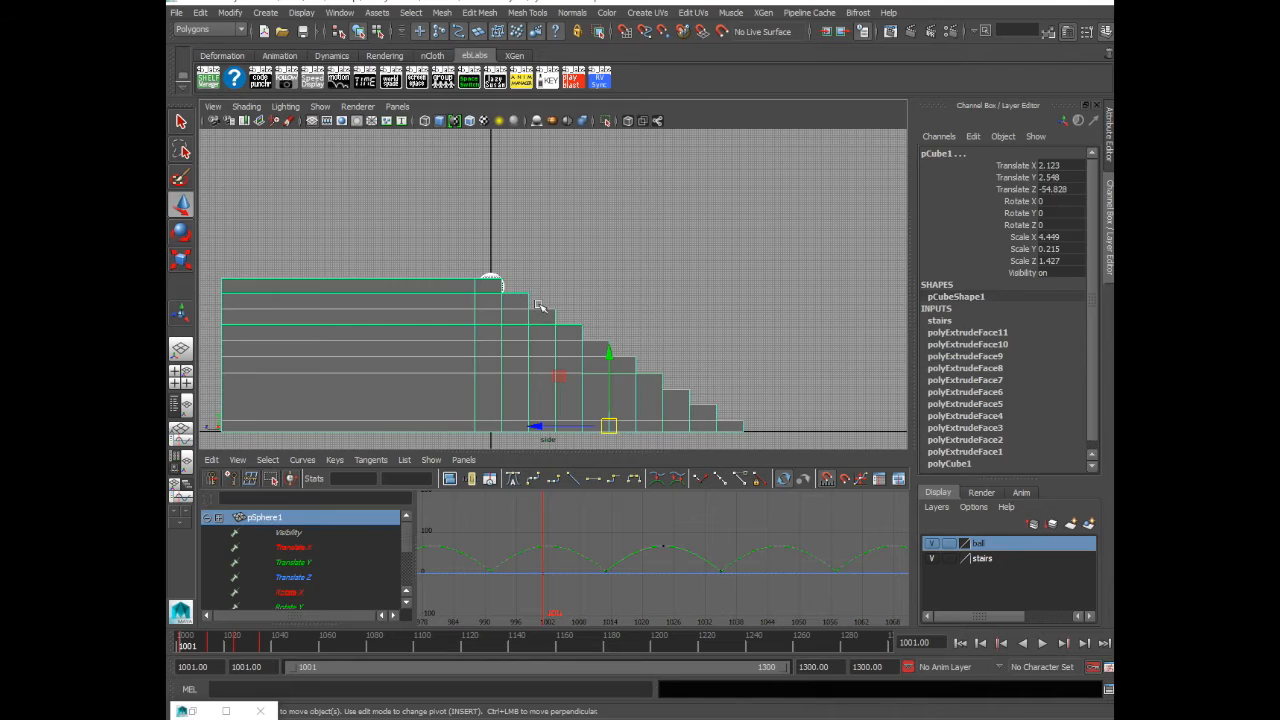
left_click(477, 273)
left_click(489, 278)
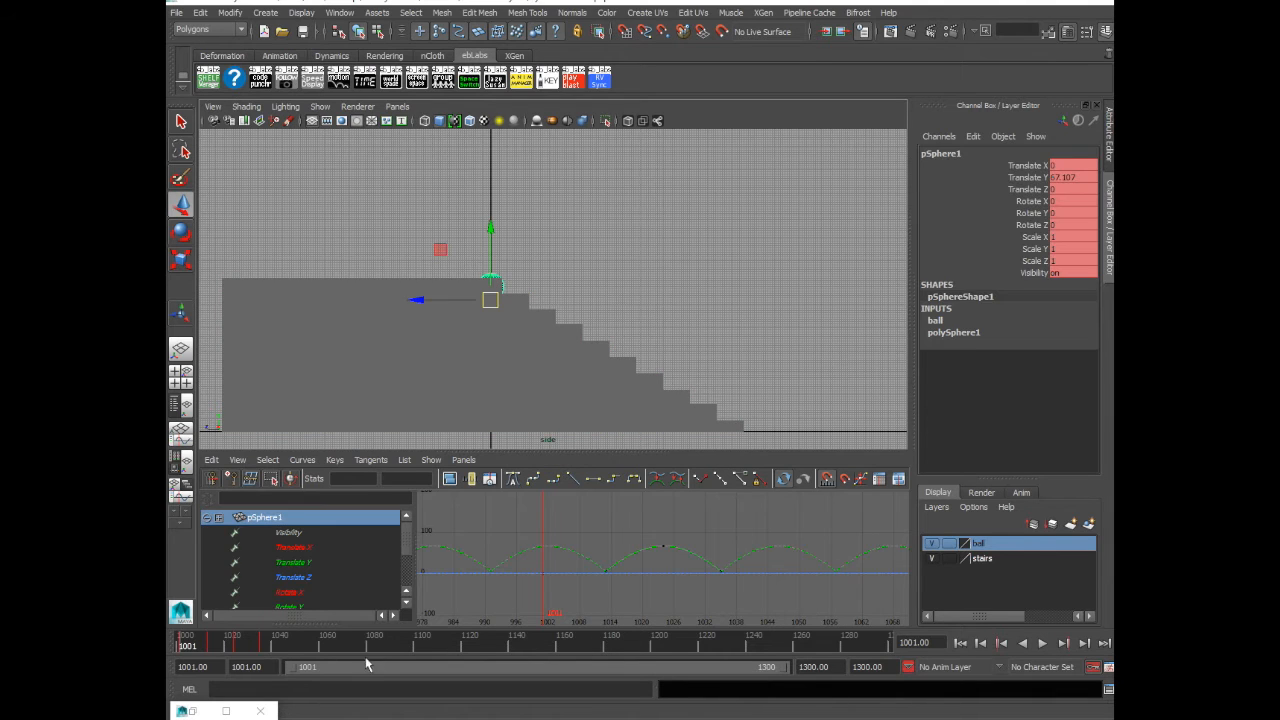
left_click_drag(192, 645, 218, 644)
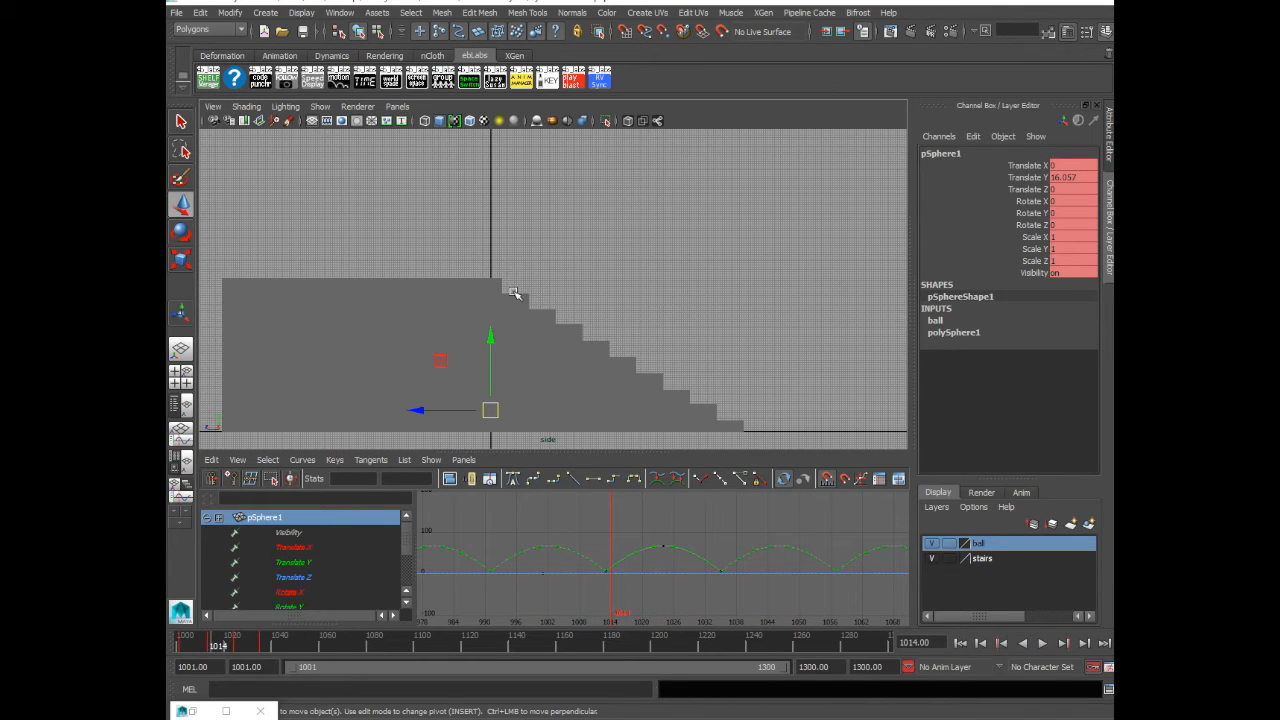
key("alt+v")
mouse_move(253, 645)
left_mouse_down()
mouse_move(206, 648)
mouse_move(240, 647)
left_mouse_up()
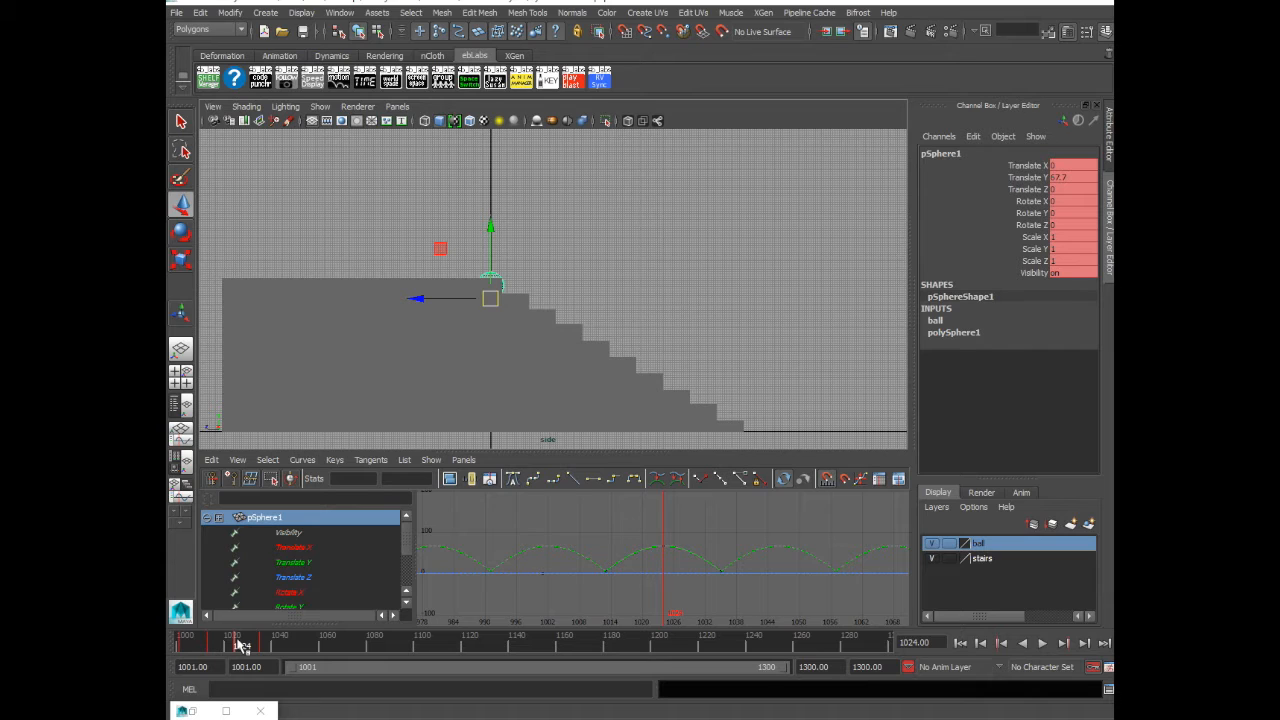
mouse_move(229, 645)
left_mouse_down()
mouse_move(240, 645)
mouse_move(211, 648)
left_mouse_up()
Hide the stairs layer and reselect the ball at frame 1013
left_click(931, 558)
left_click(402, 416)
left_click_drag(388, 375, 500, 424)
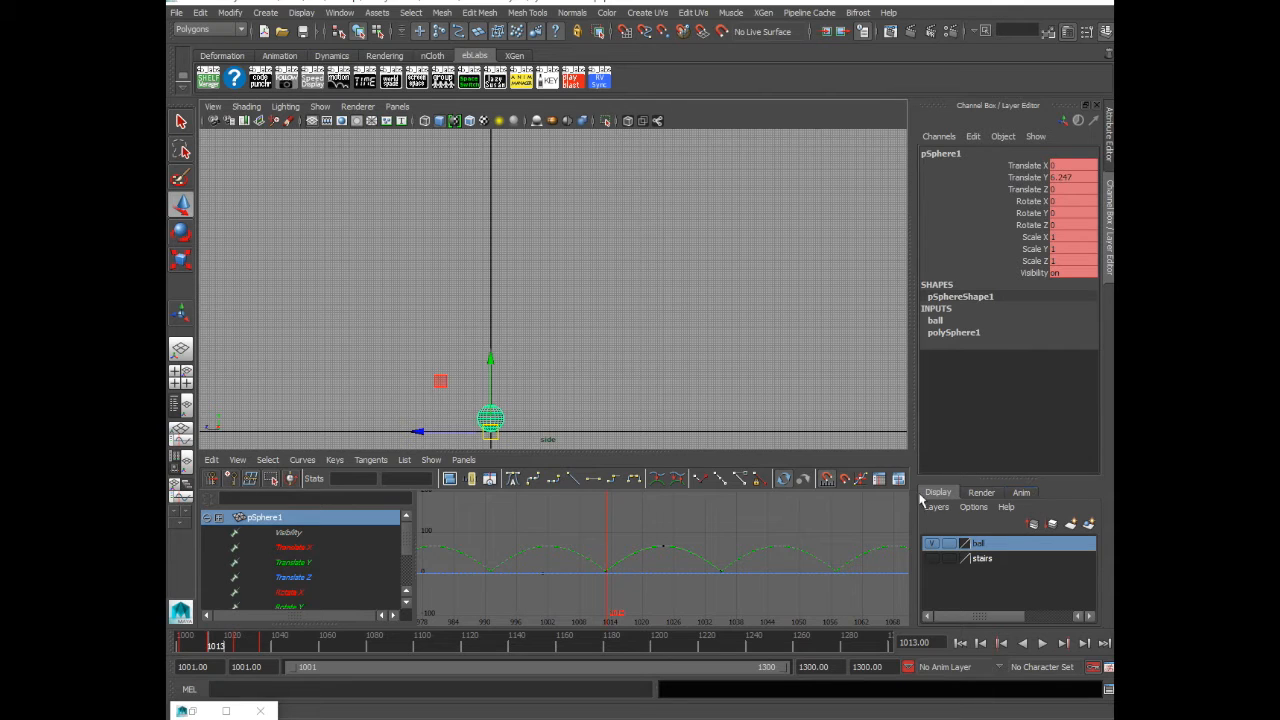
Compare the scene with the stairs and ball layers switched on and off, leaving only the ball shown
left_click(932, 558)
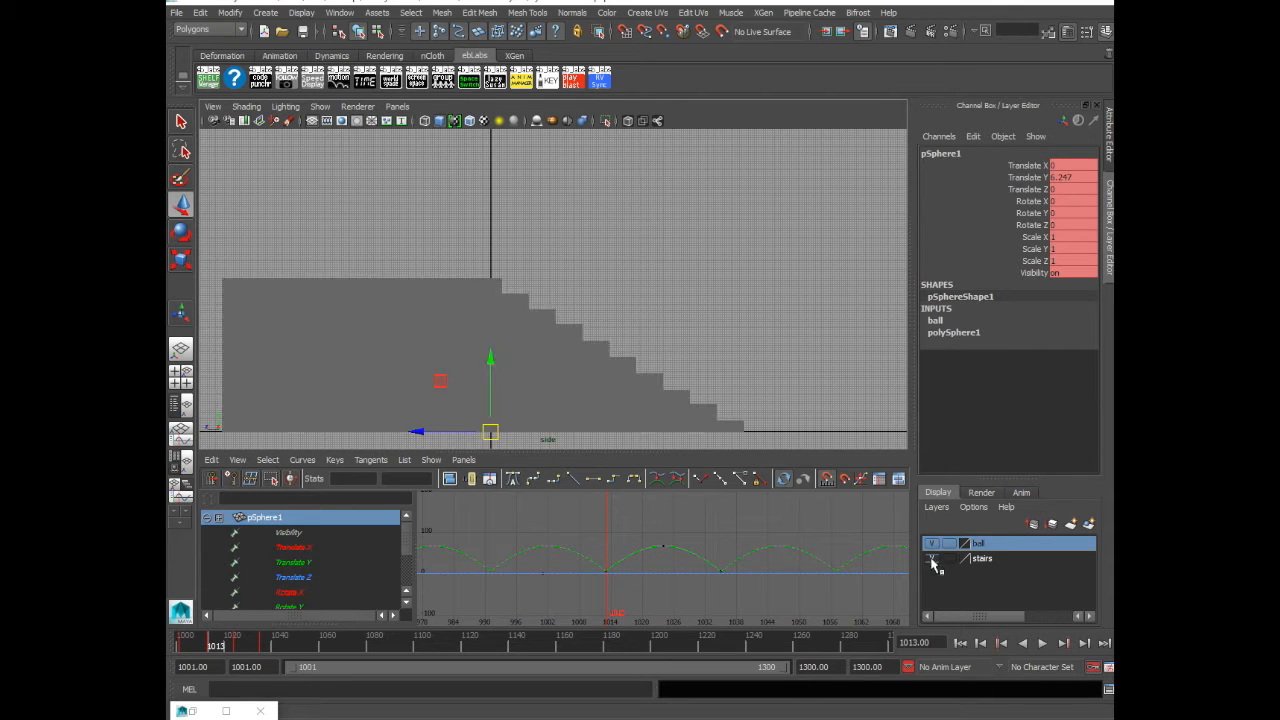
left_click(932, 558)
left_click(932, 543)
left_click(932, 543)
left_click(932, 558)
left_click(932, 558)
Create an animation layer from the selected ball and name it ballStairs
left_click(1022, 493)
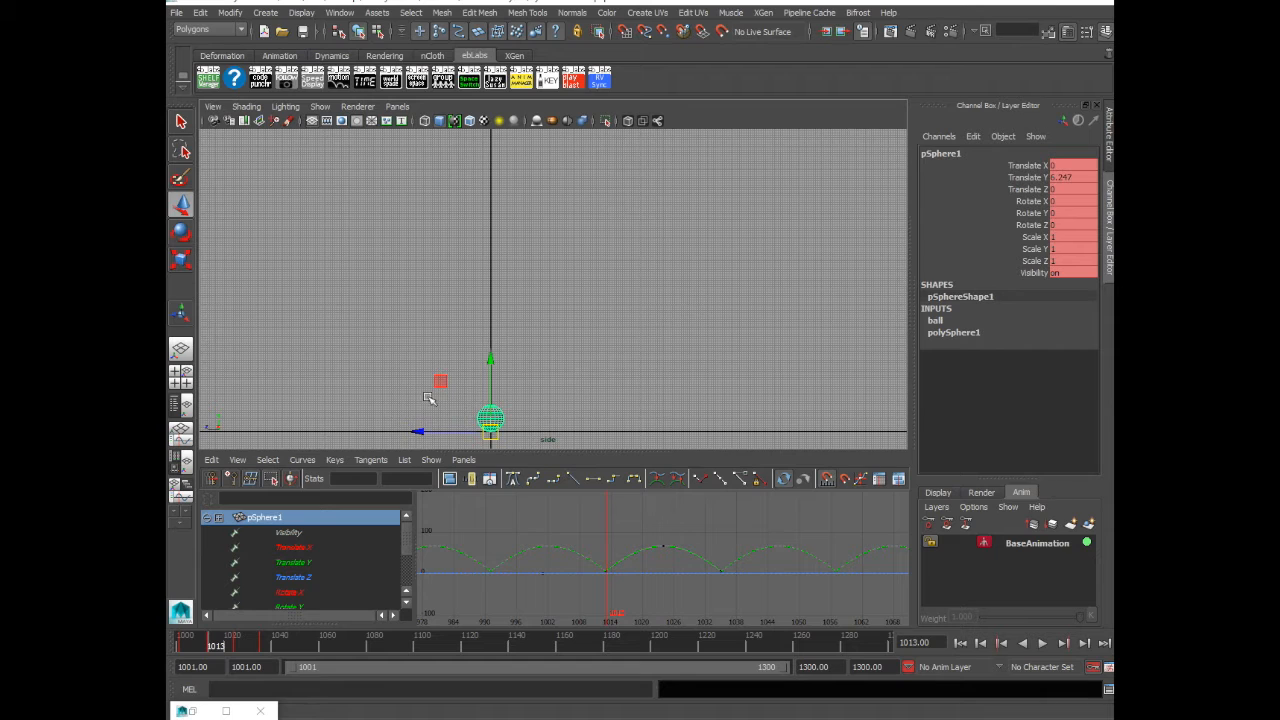
left_click(1091, 526)
double_click(1012, 541)
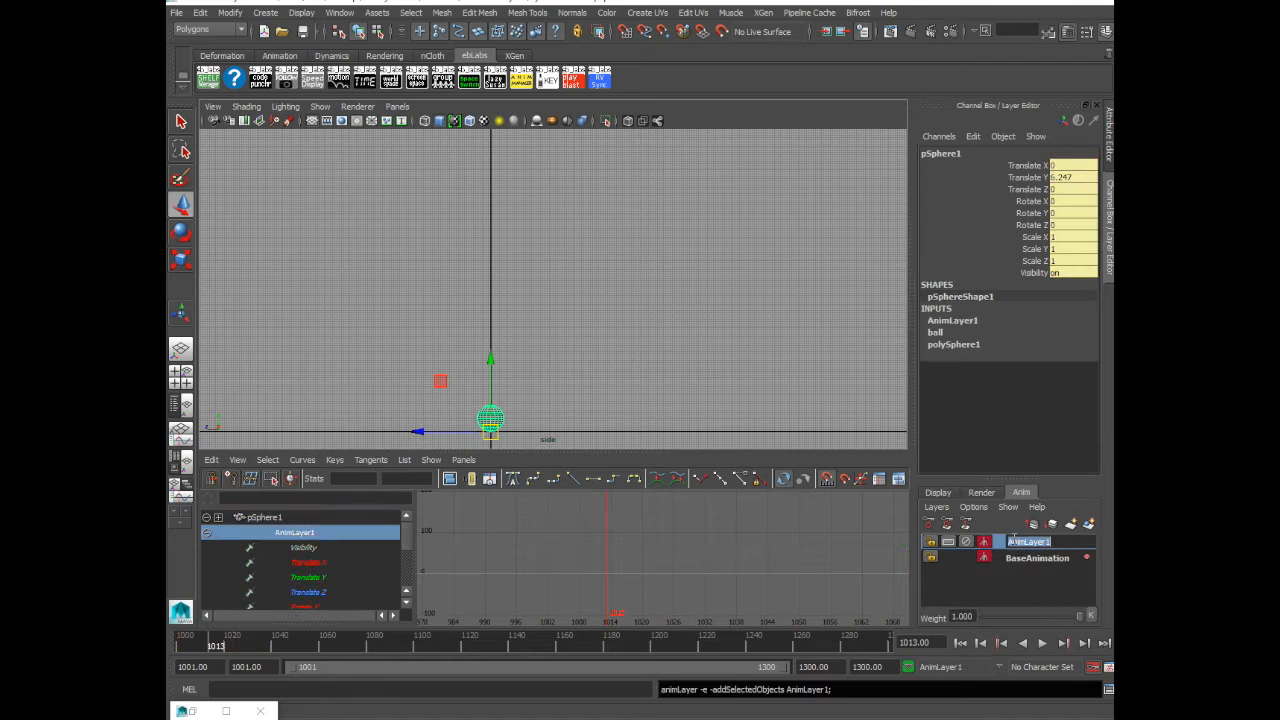
type("ballStairs")
key("Return")
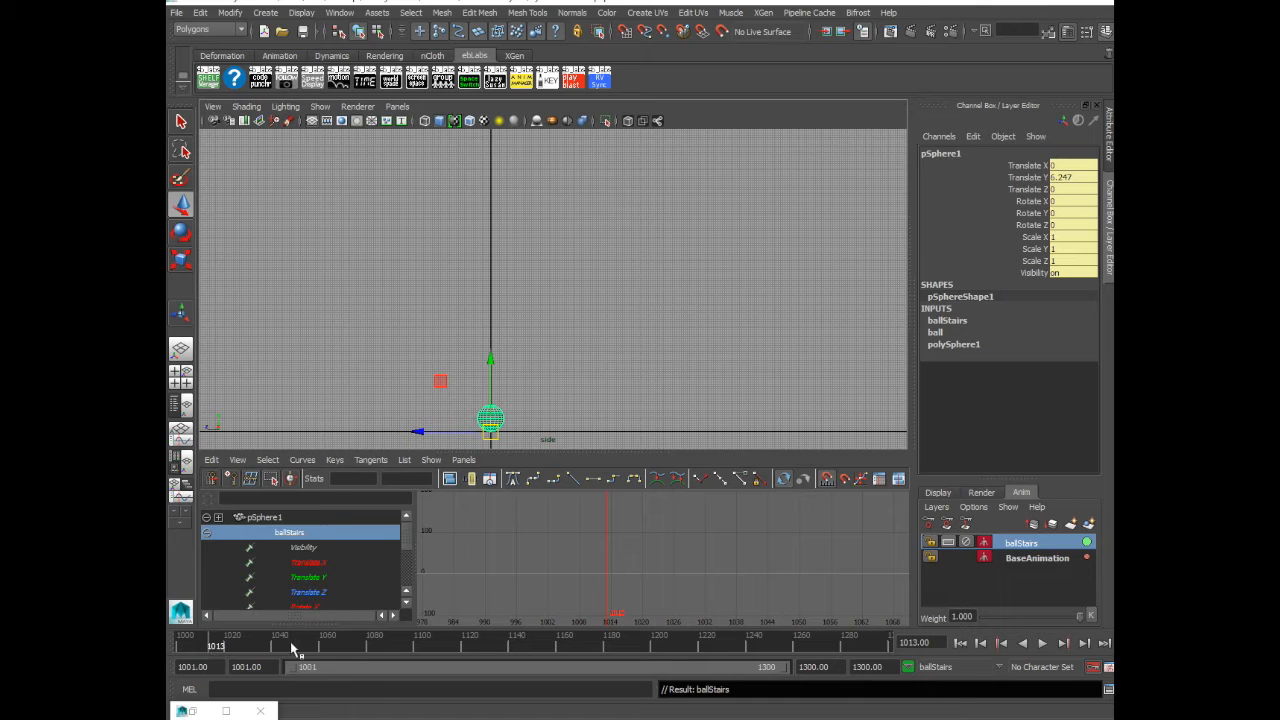
Review the bounce curve on the BaseAnimation layer, return to frame 1013 and compare it with the ballStairs layer
left_click(1040, 558)
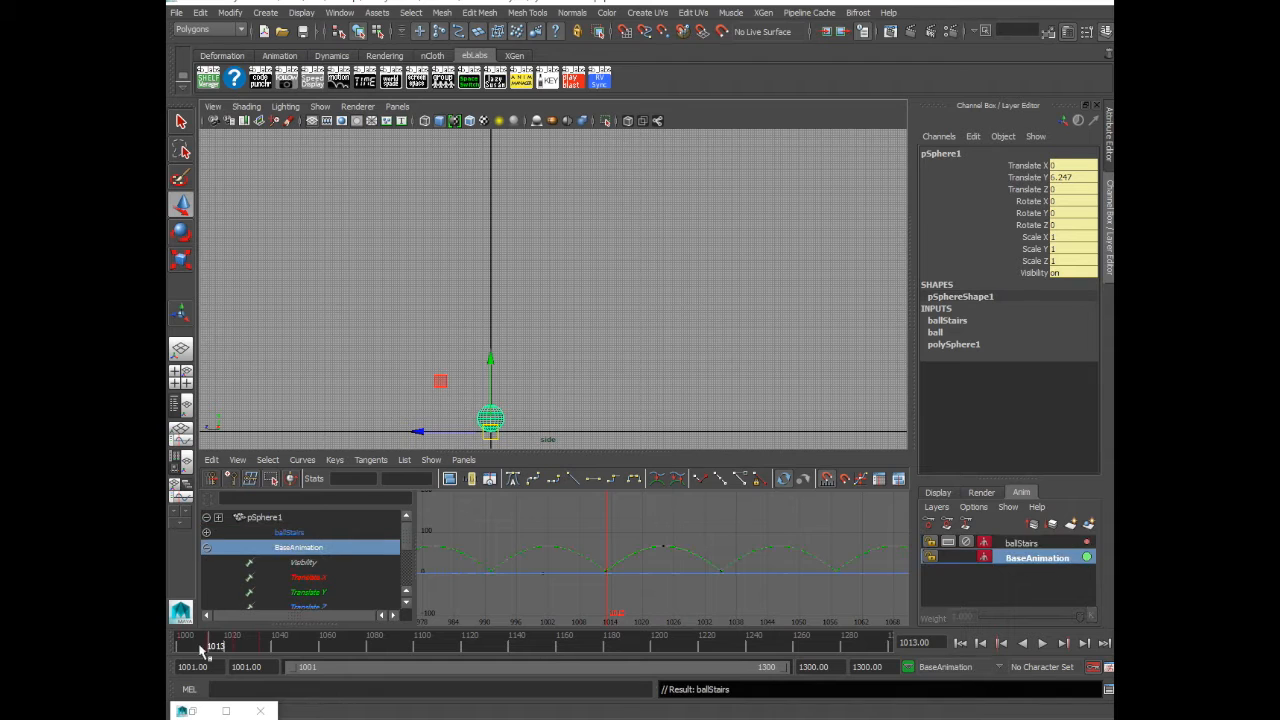
key("alt+v")
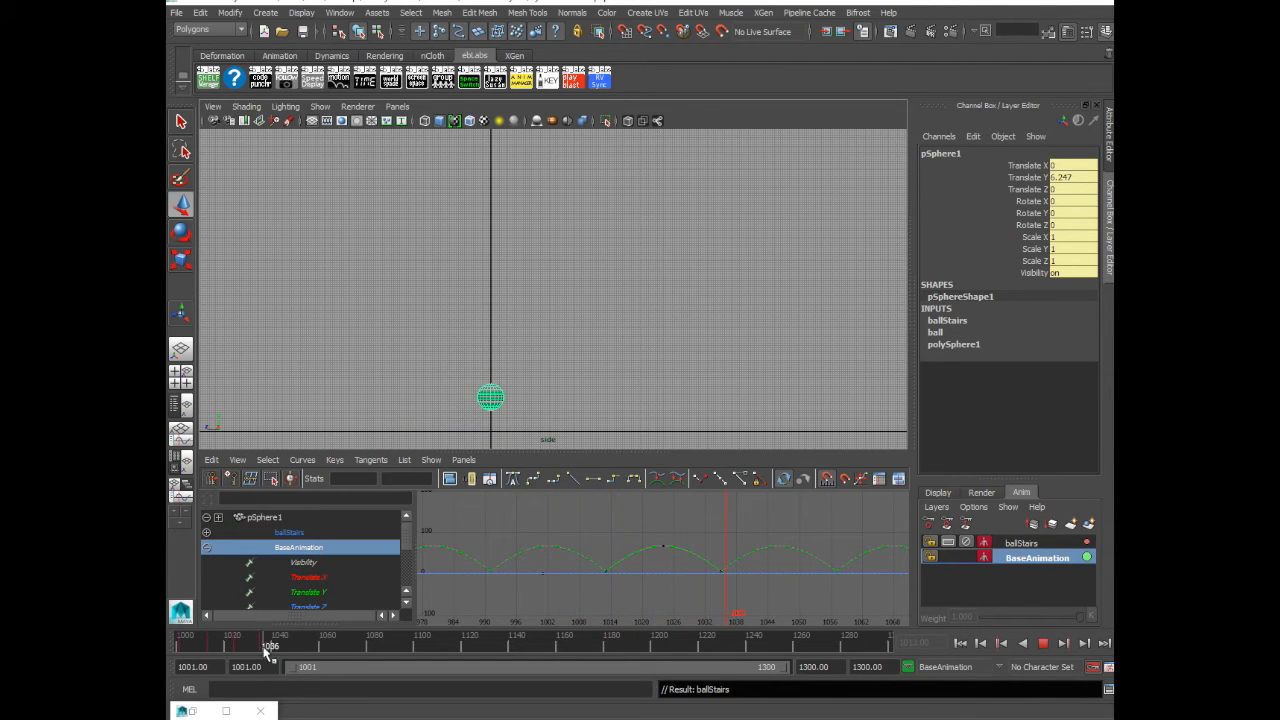
left_click(215, 648)
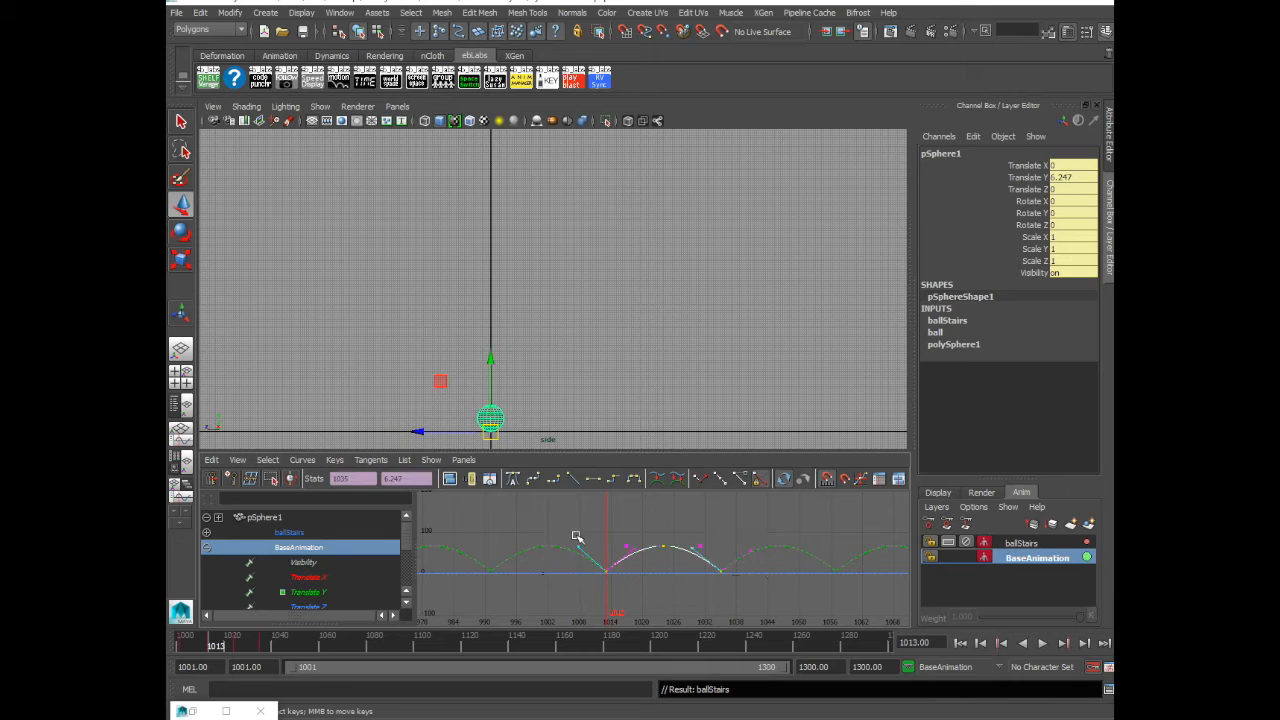
left_click(1030, 543)
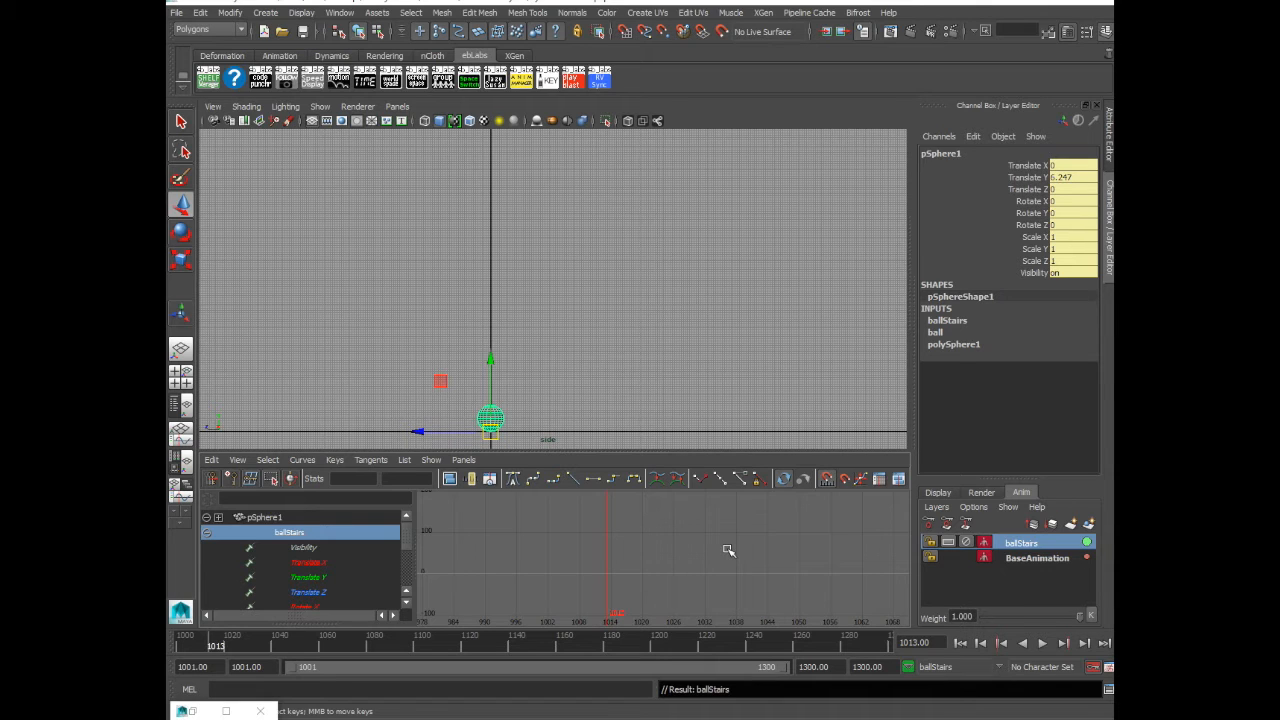
Play the bounce on the BaseAnimation layer and examine its cycled curve over a wider frame range
left_click(1037, 557)
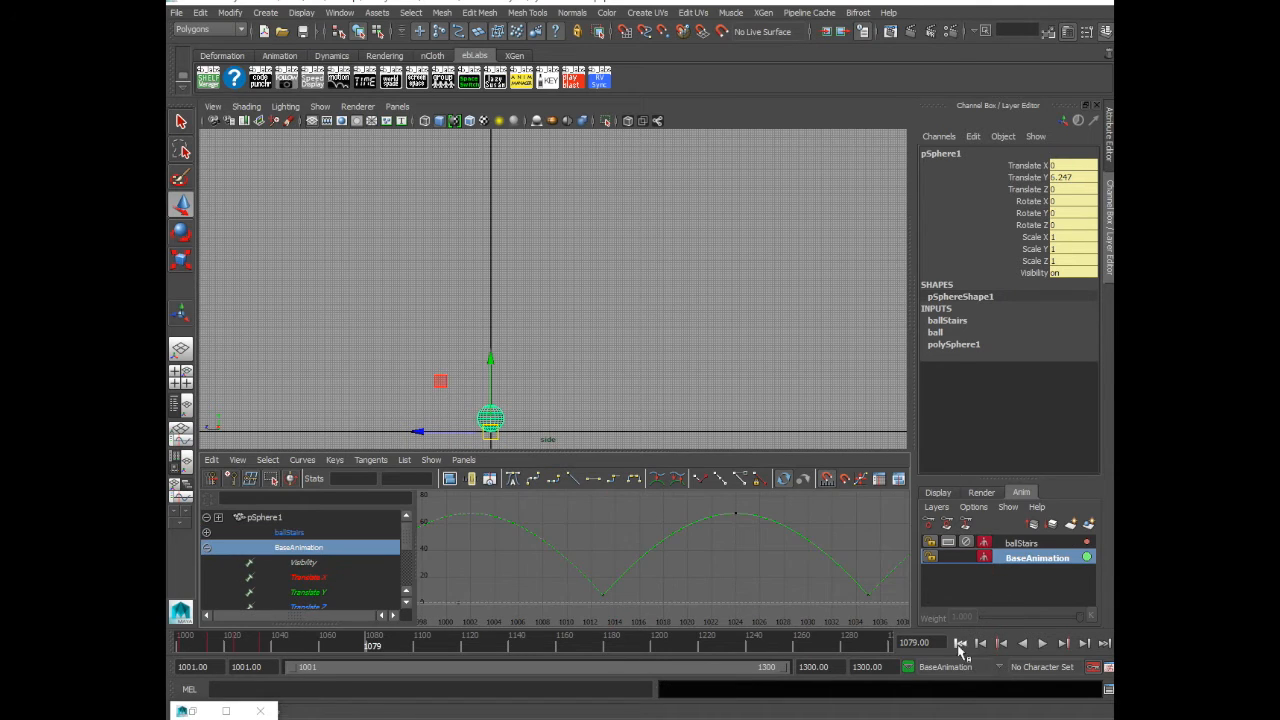
left_click(1042, 643)
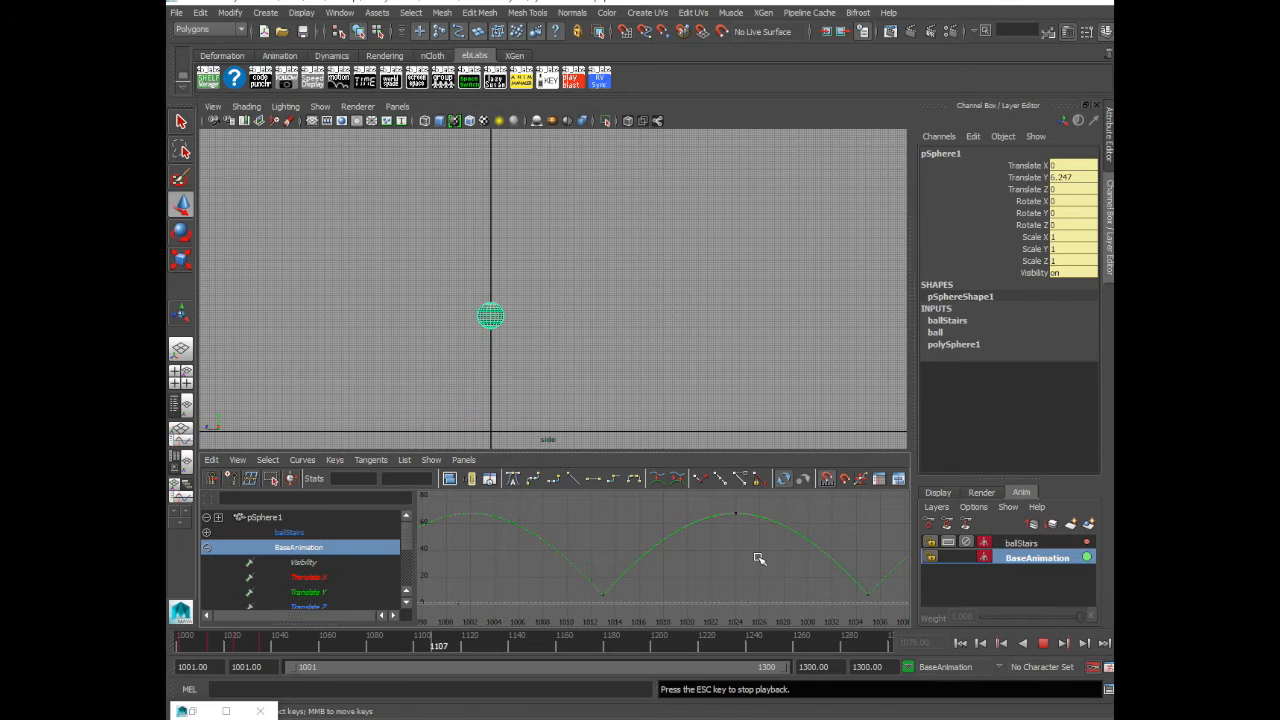
right_click_drag(778, 562, 501, 540, "alt")
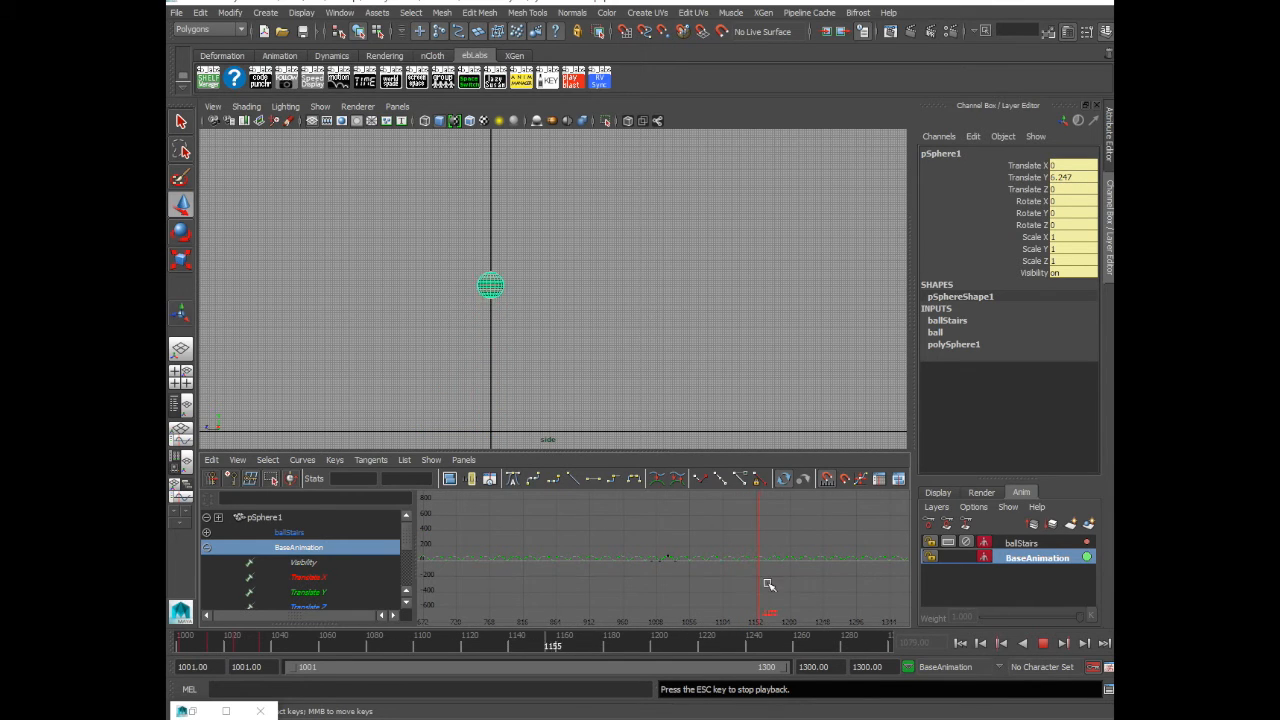
left_click(1042, 643)
Make ballStairs the active animation layer, go to frame 1013 and show the stairs display layer
left_click(1030, 543)
left_click_drag(344, 645, 176, 656)
left_click(938, 493)
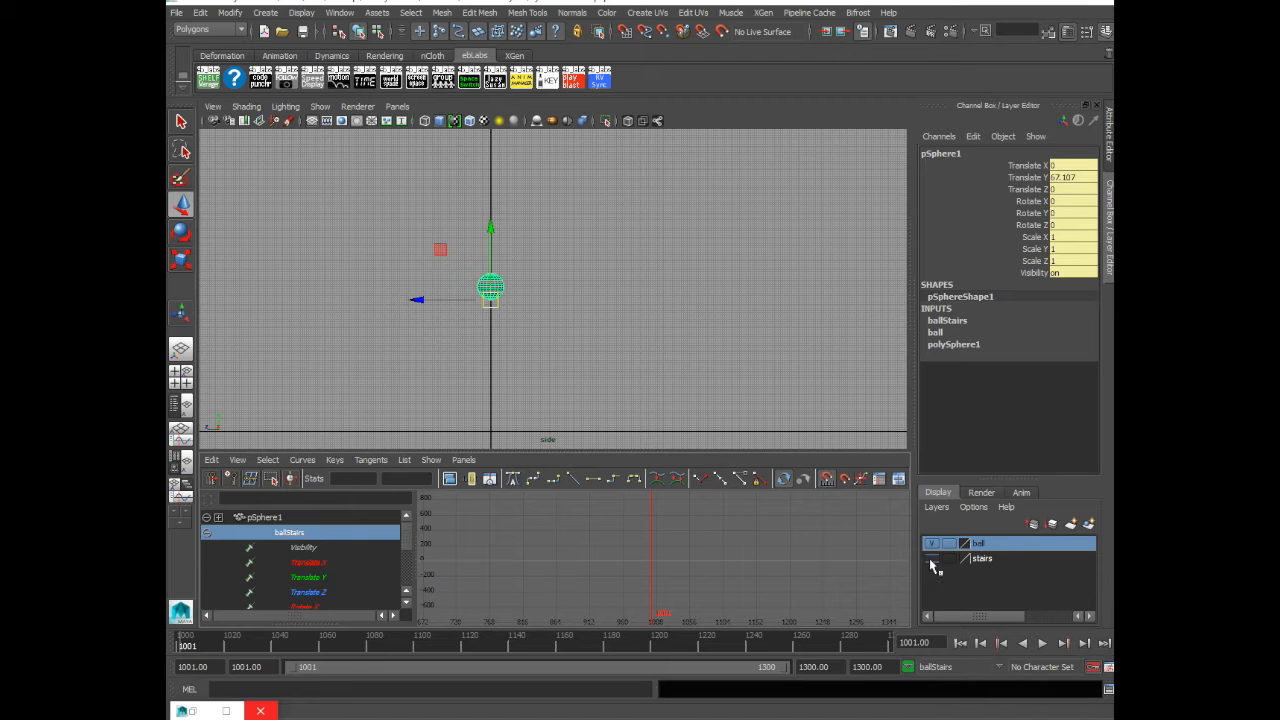
left_click_drag(183, 643, 216, 647)
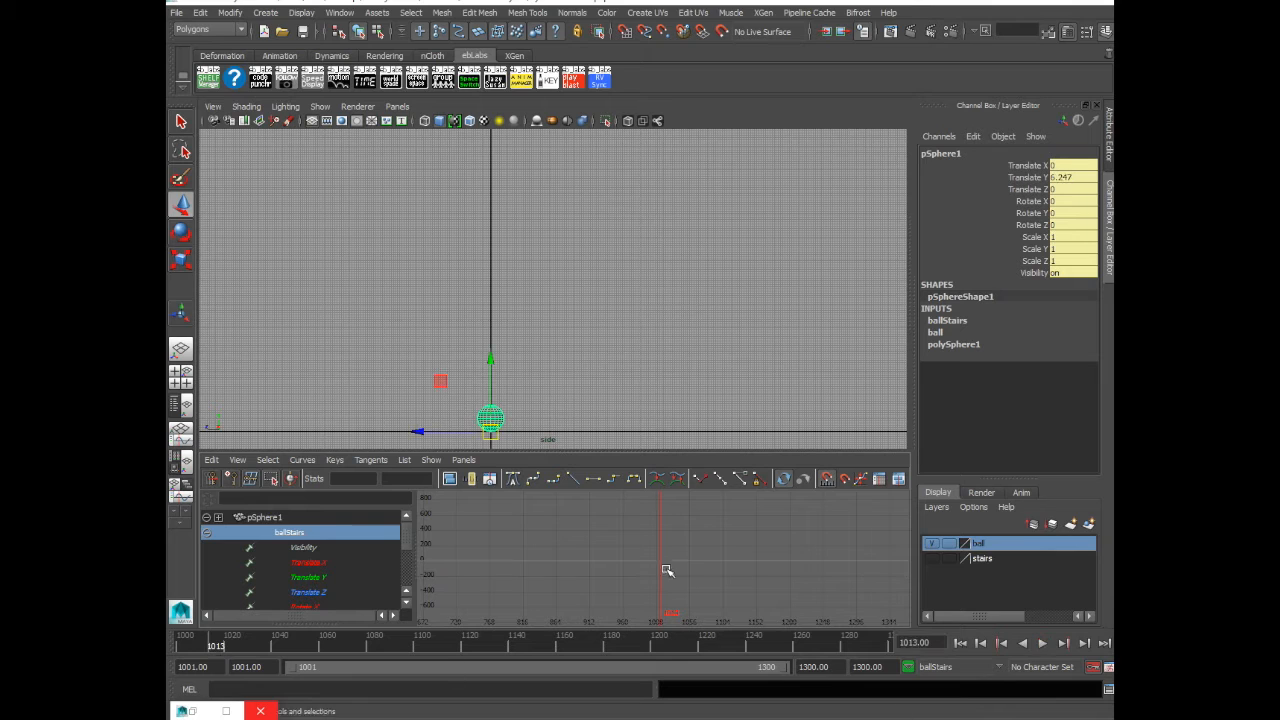
left_click(931, 558)
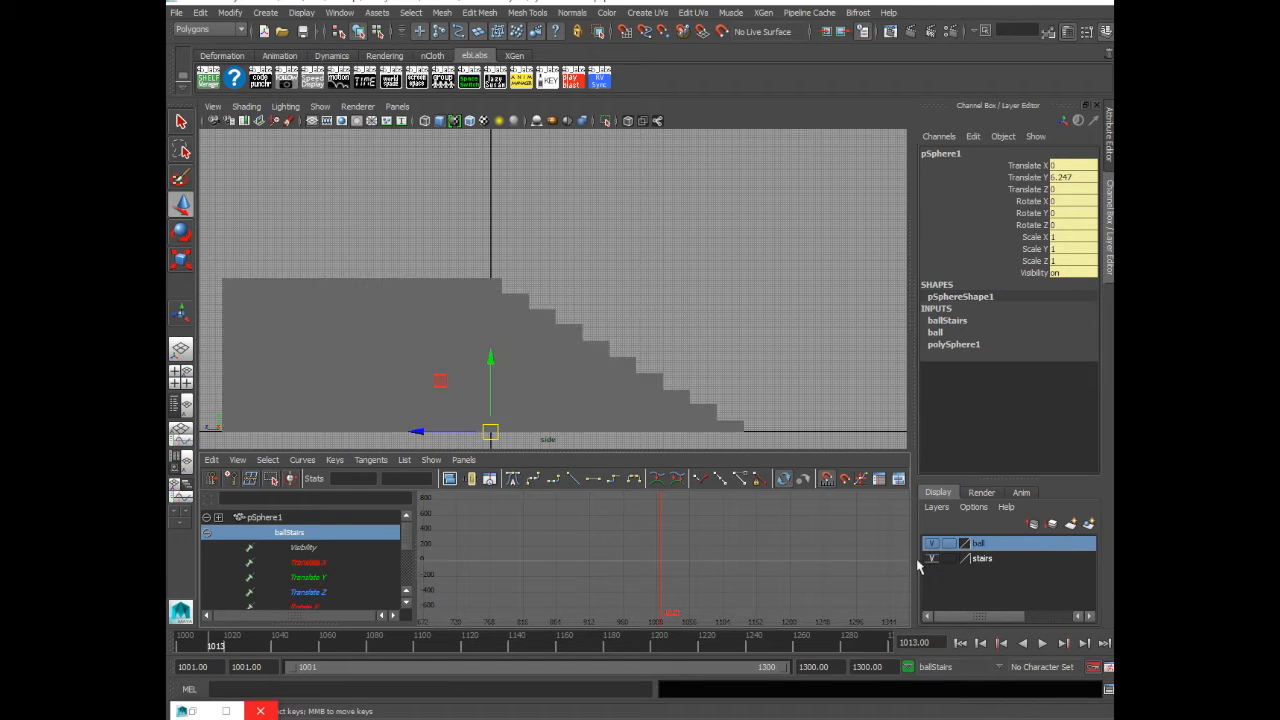
Compare the scene with the stairs hidden and shown, leaving the stairs visible and the animation layers listed
left_click(1018, 493)
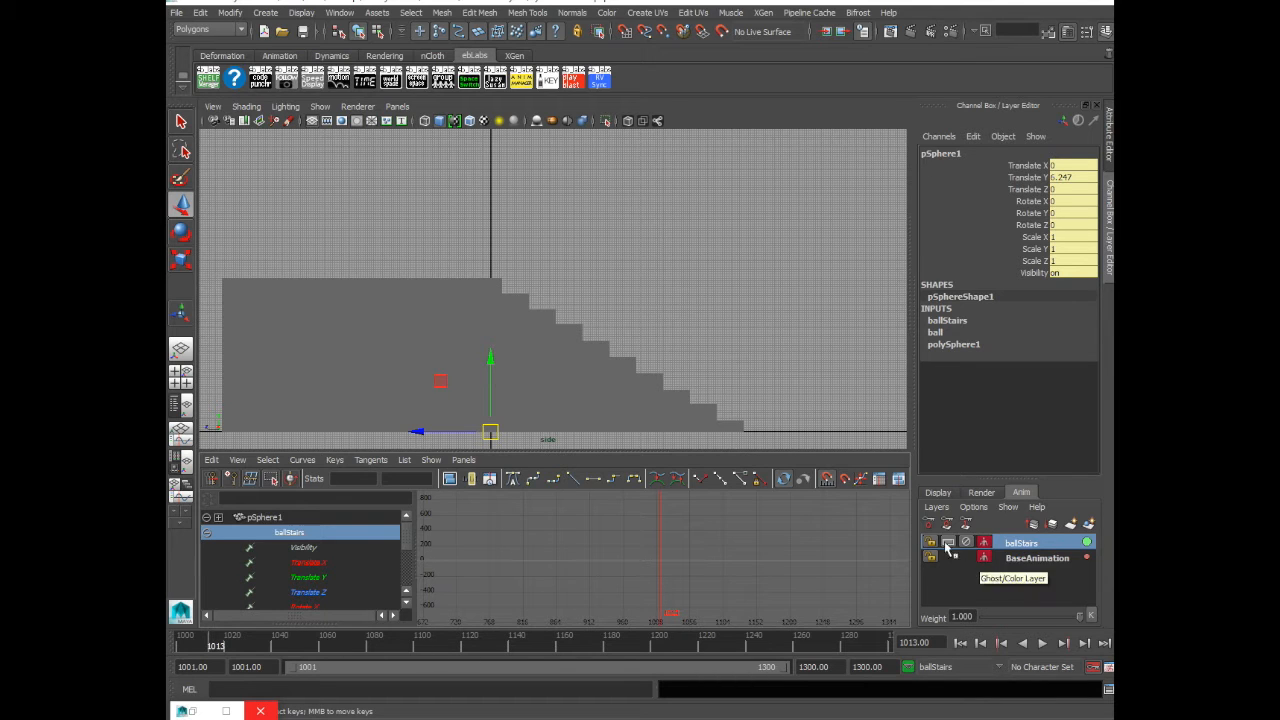
left_click(938, 493)
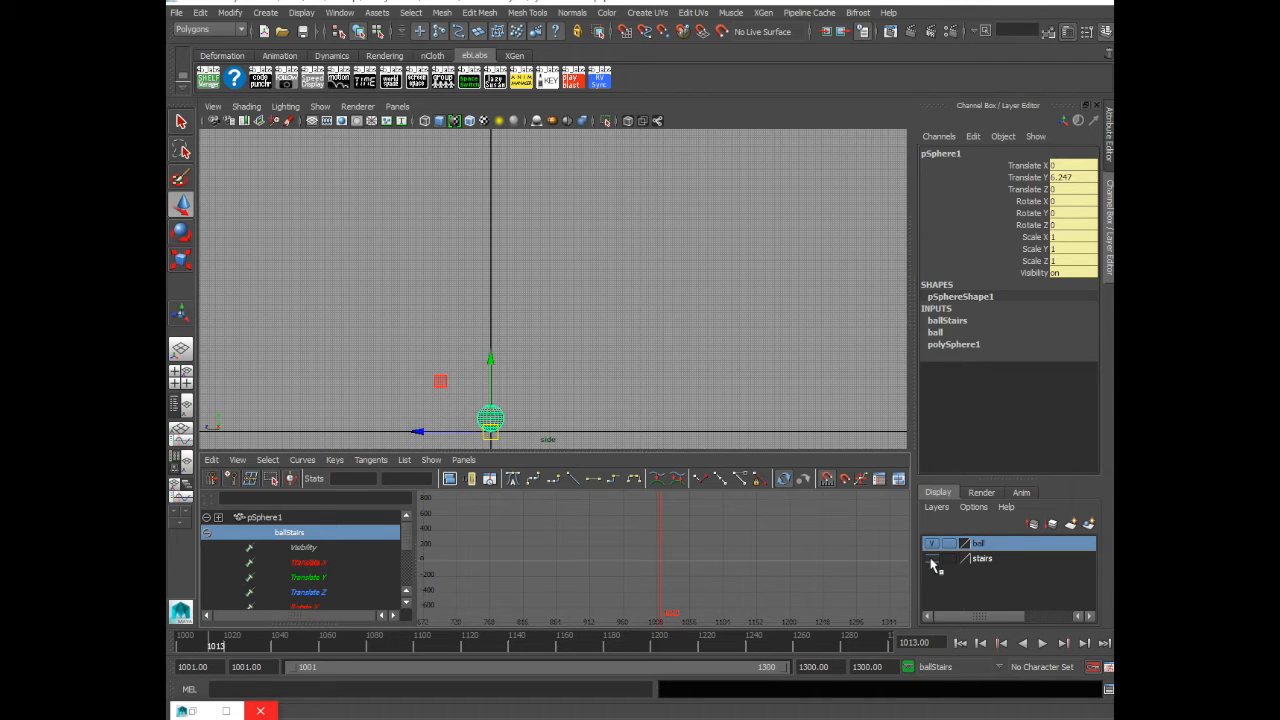
left_click(932, 560)
left_click(1020, 493)
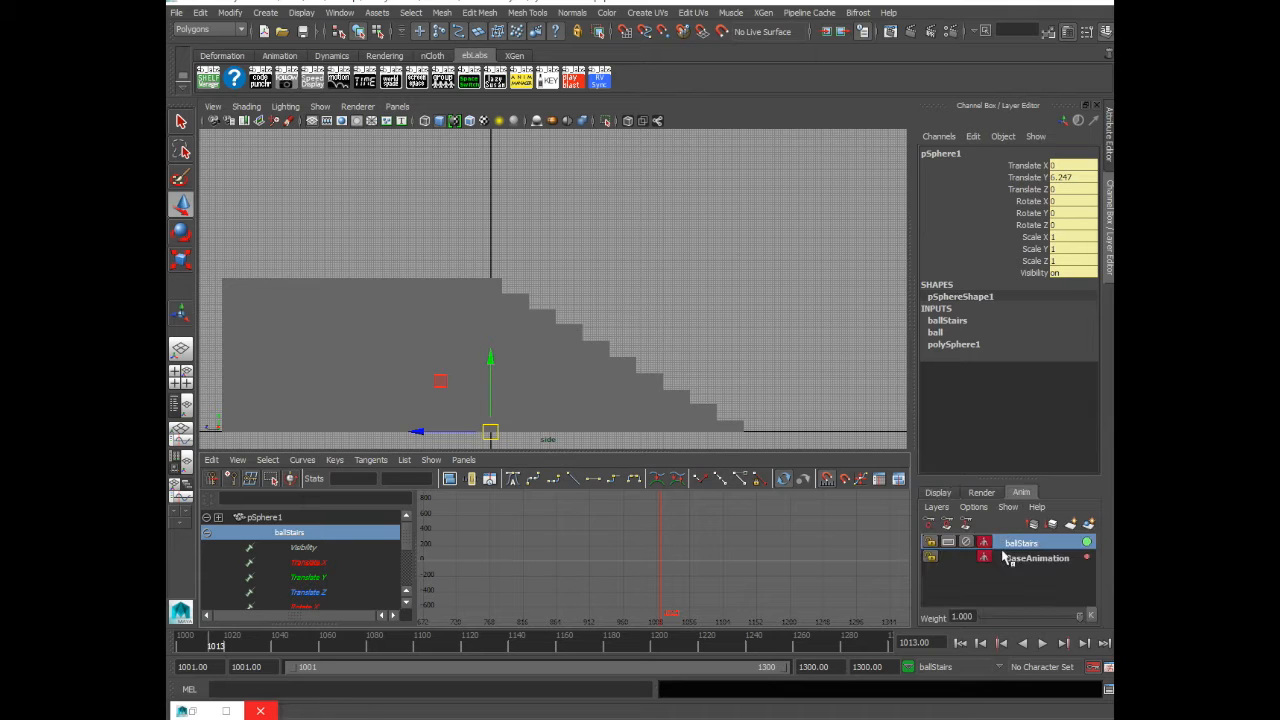
Raise the ball to the top of the stairs at Translate Y 77.533 and key it on ballStairs at frame 1013
left_click_drag(490, 357, 486, 203)
key("s")
right_click_drag(634, 254, 420, 230, "alt")
middle_click_drag(623, 197, 615, 246, "alt")
right_click_drag(702, 264, 651, 246, "alt")
middle_click_drag(709, 258, 714, 260, "alt")
right_click_drag(714, 260, 680, 265, "alt")
middle_click_drag(686, 263, 688, 276, "alt")
right_click_drag(708, 286, 718, 288, "alt")
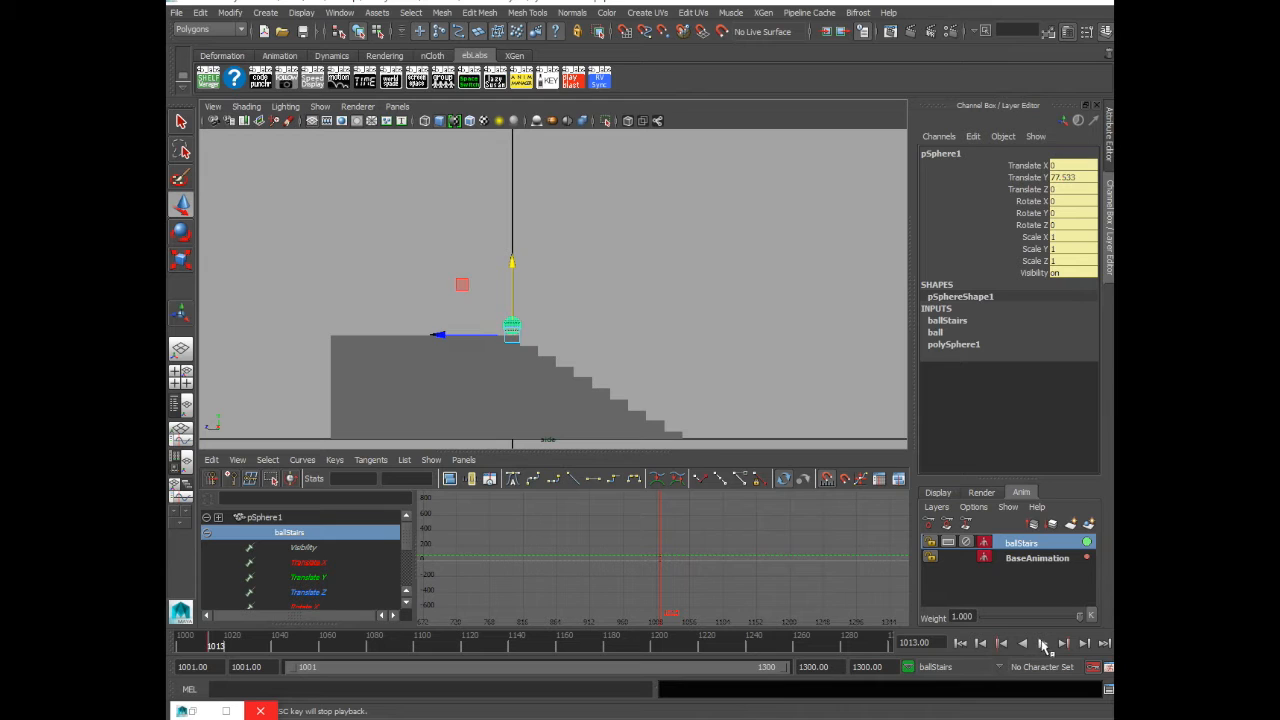
Play back the ball bouncing on the top landing and return to frame 1013
left_click(1042, 643)
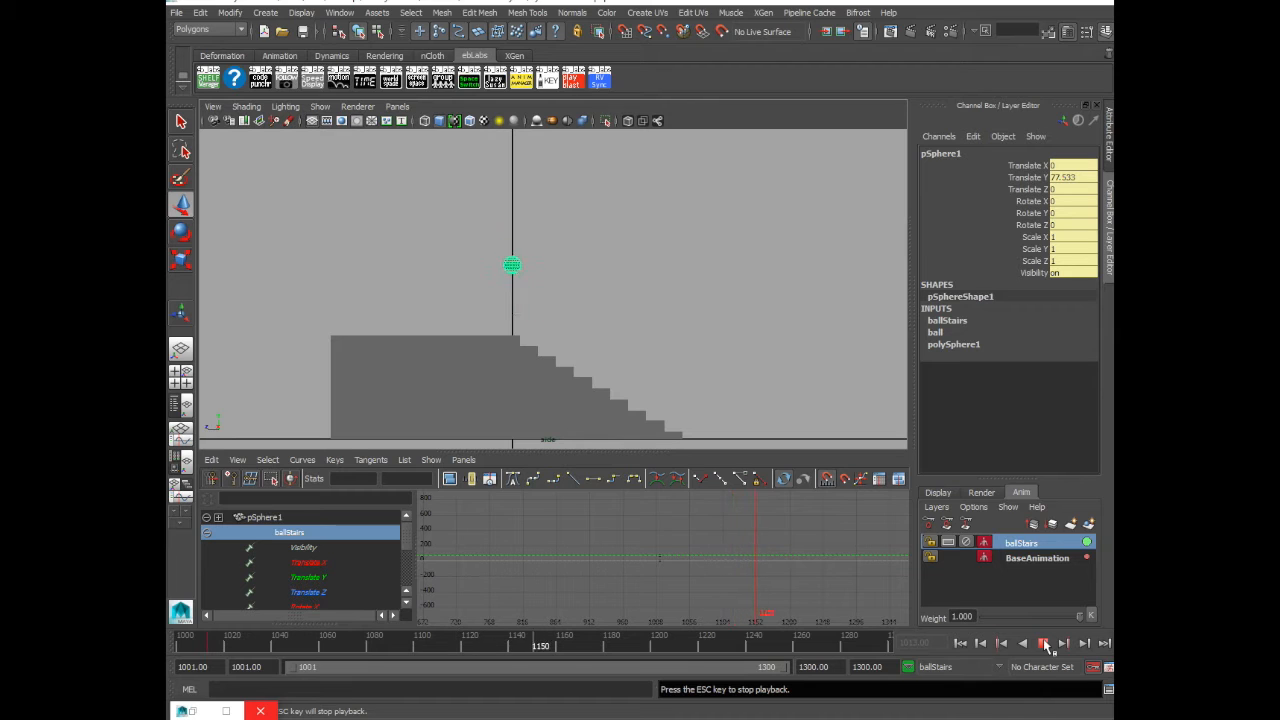
left_click(1044, 643)
left_click_drag(264, 648, 210, 646)
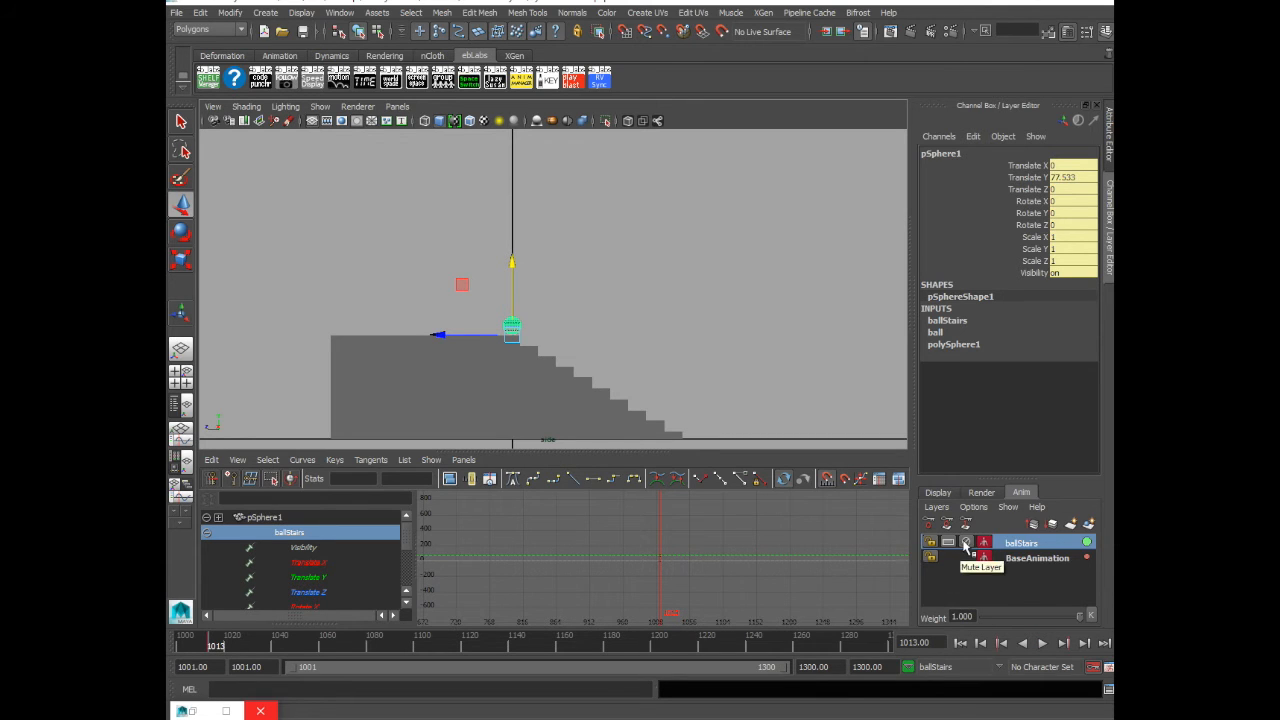
Mute the ballStairs layer, hide the stairs and play back the original ground-level bounce
left_click(965, 543)
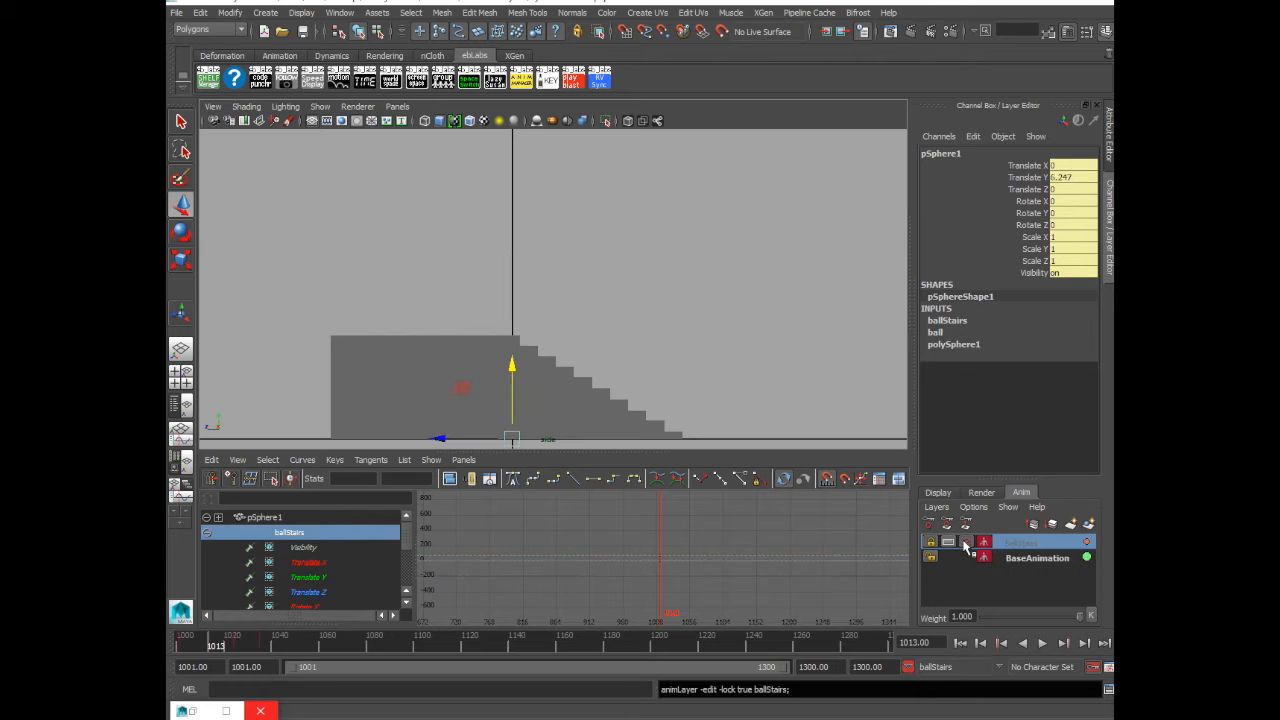
left_click(937, 492)
left_click(931, 558)
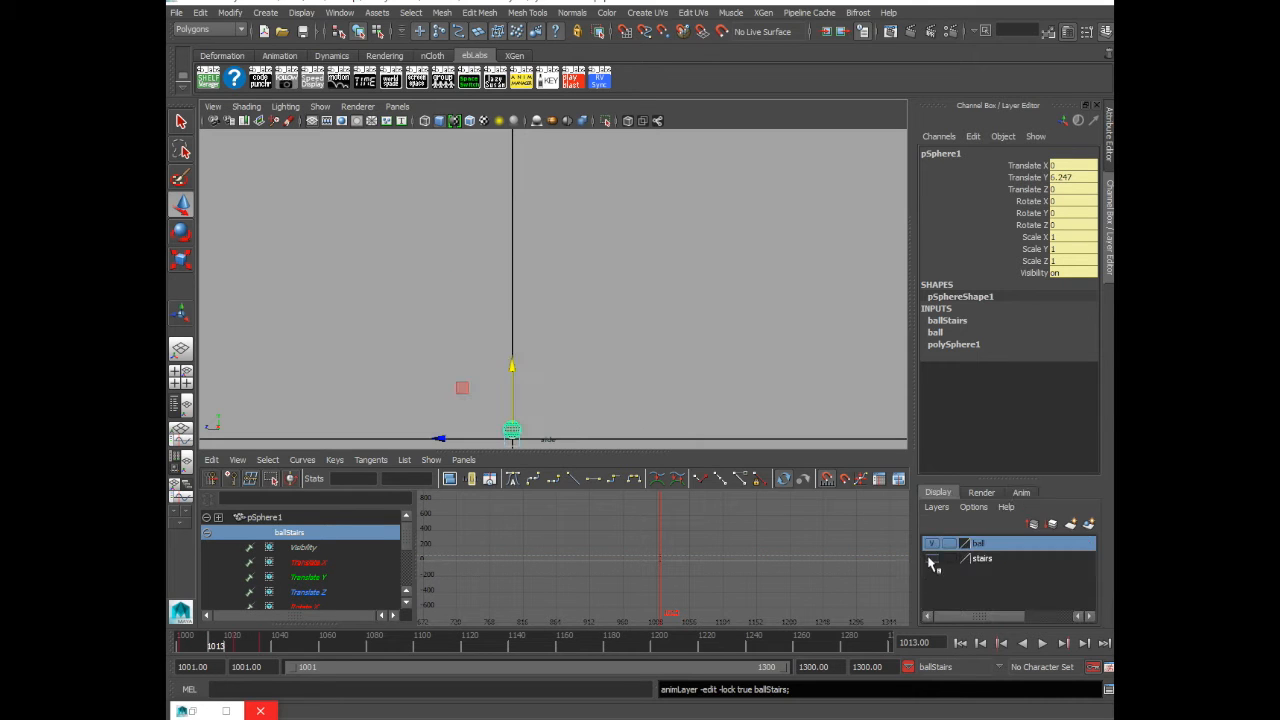
left_click(1041, 643)
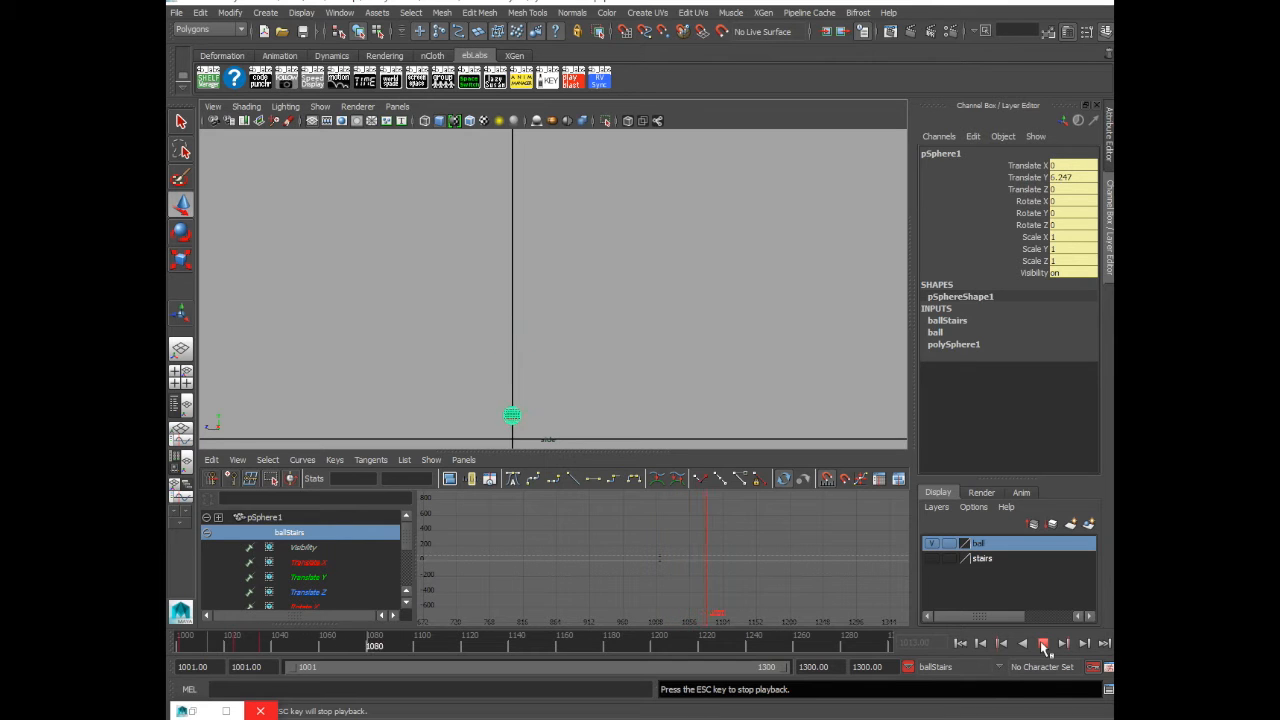
left_click(1043, 643)
Show the stairs, unmute the ballStairs layer and return to frame 1013 with the Move tool active
left_click(931, 558)
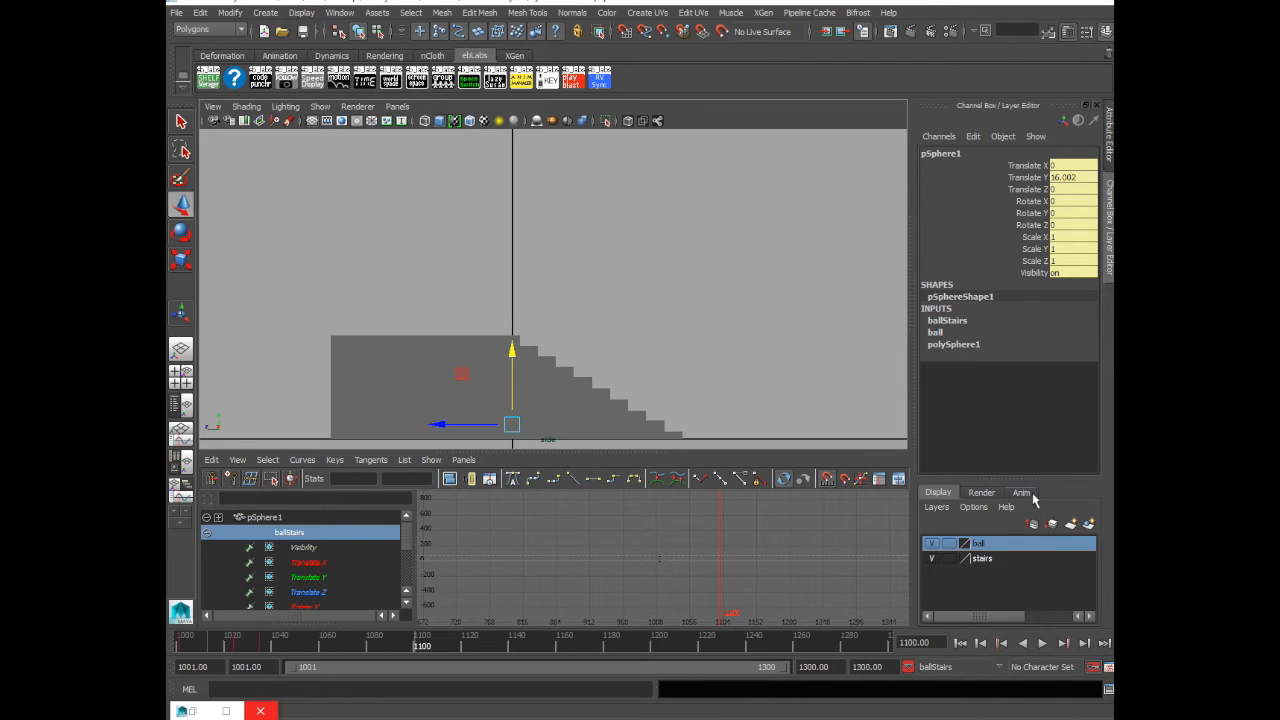
left_click(1024, 493)
left_click(966, 542)
left_click_drag(194, 646, 214, 645)
key("w")
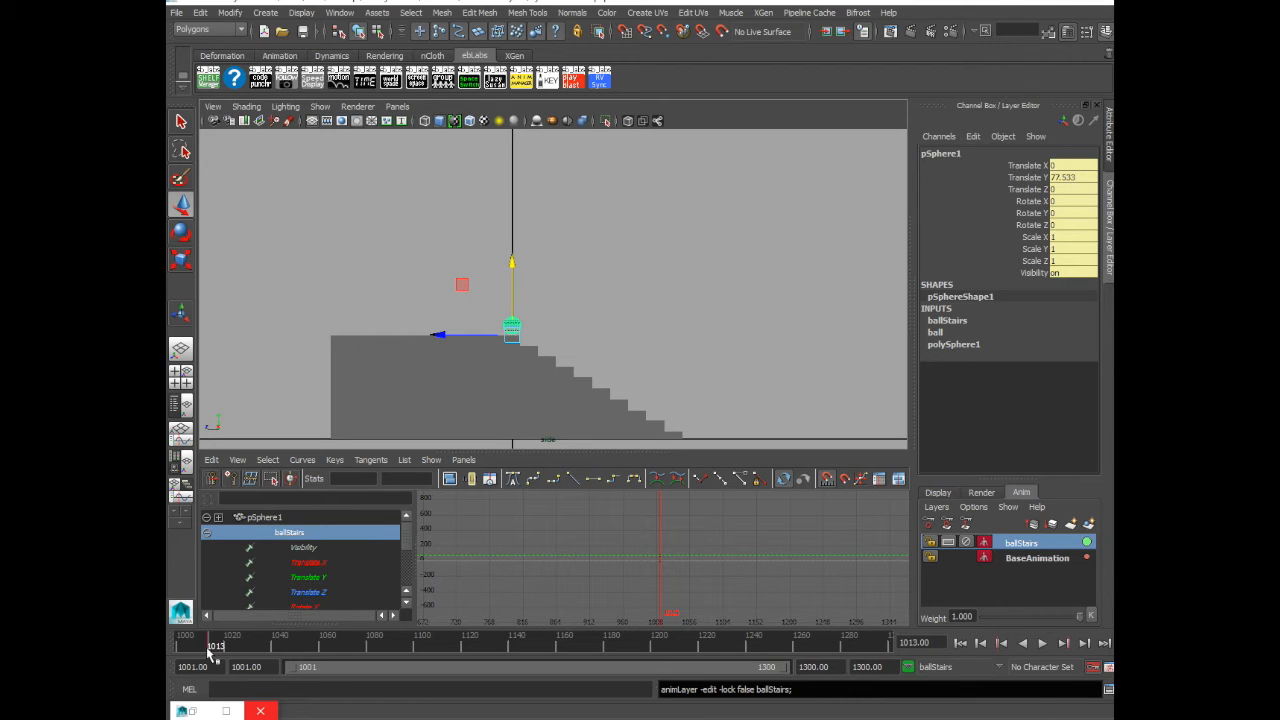
At frame 1035, move the ball onto the first step down, at Translate Z -13.295 and Translate Y 69.99
left_click_drag(211, 648, 262, 641)
key("w")
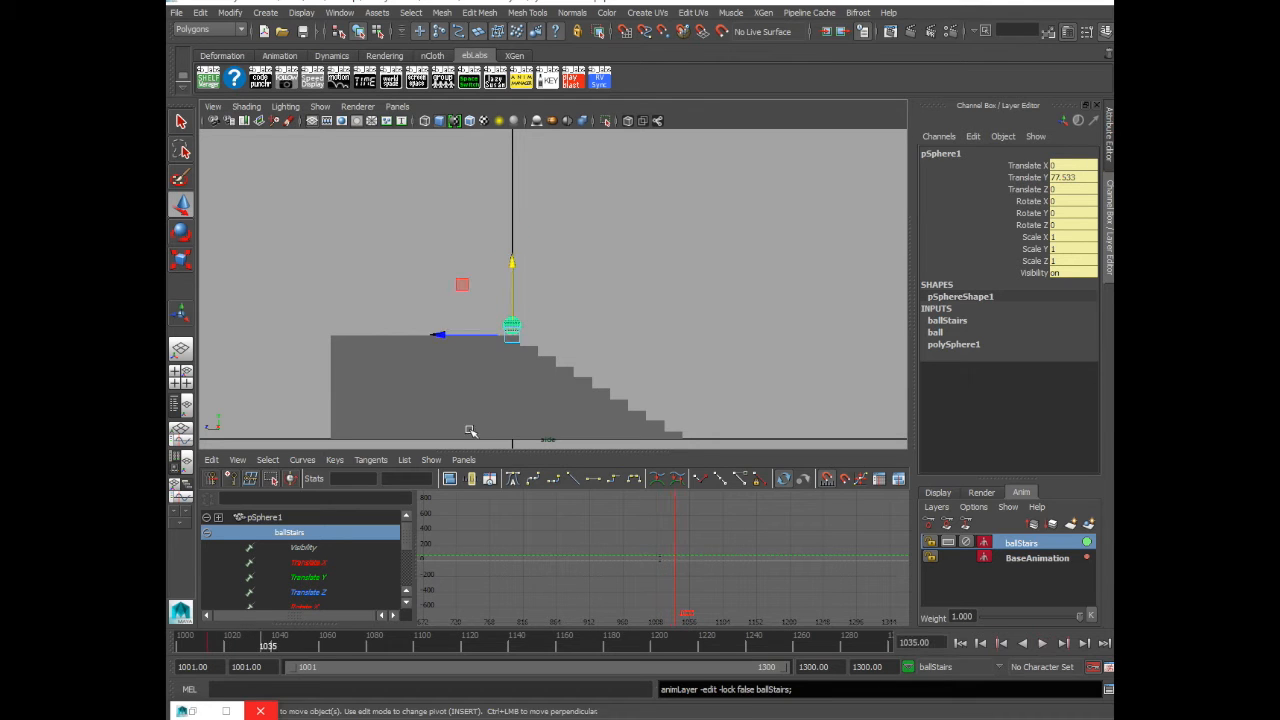
left_click_drag(438, 332, 458, 332)
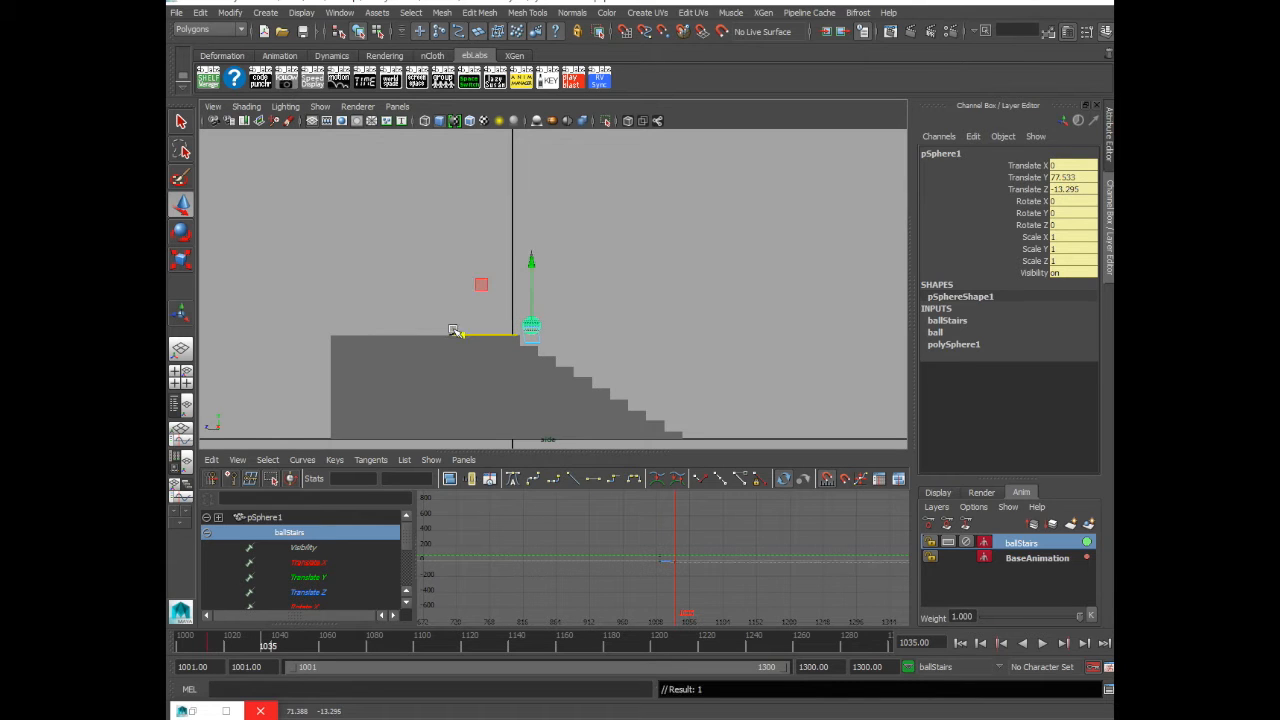
left_click_drag(531, 257, 532, 272)
key("f")
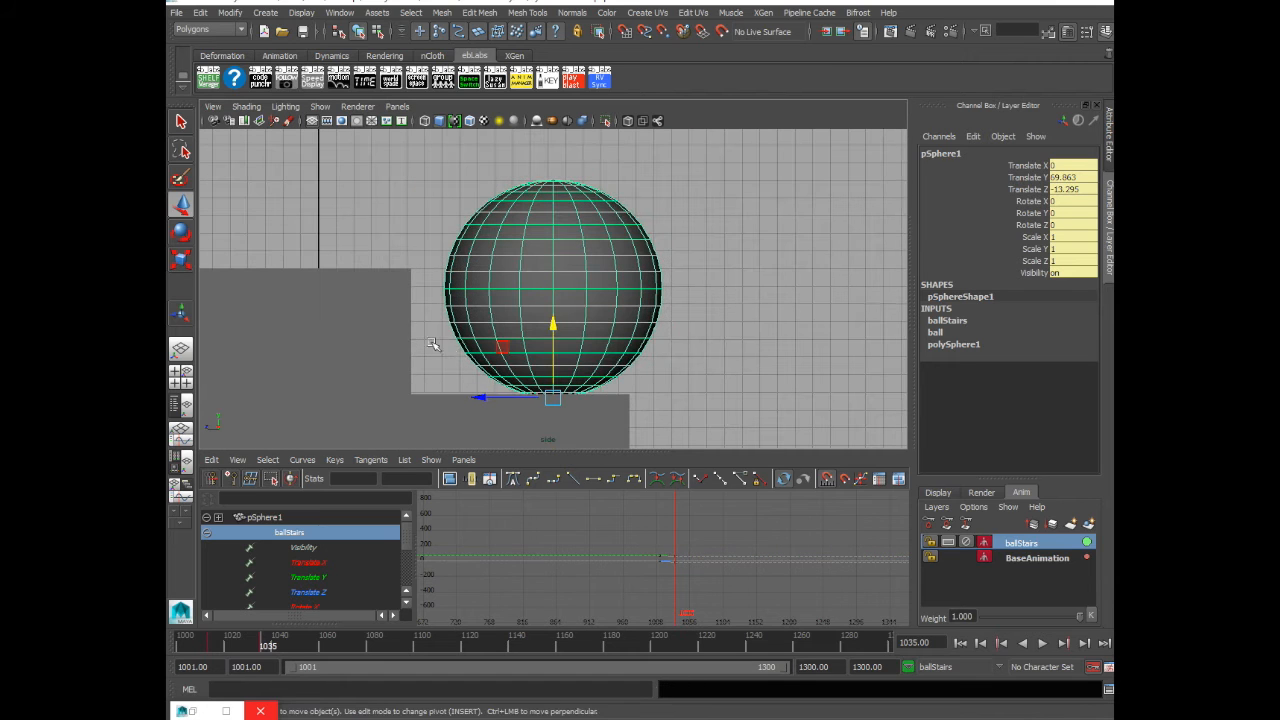
left_click_drag(556, 331, 557, 328)
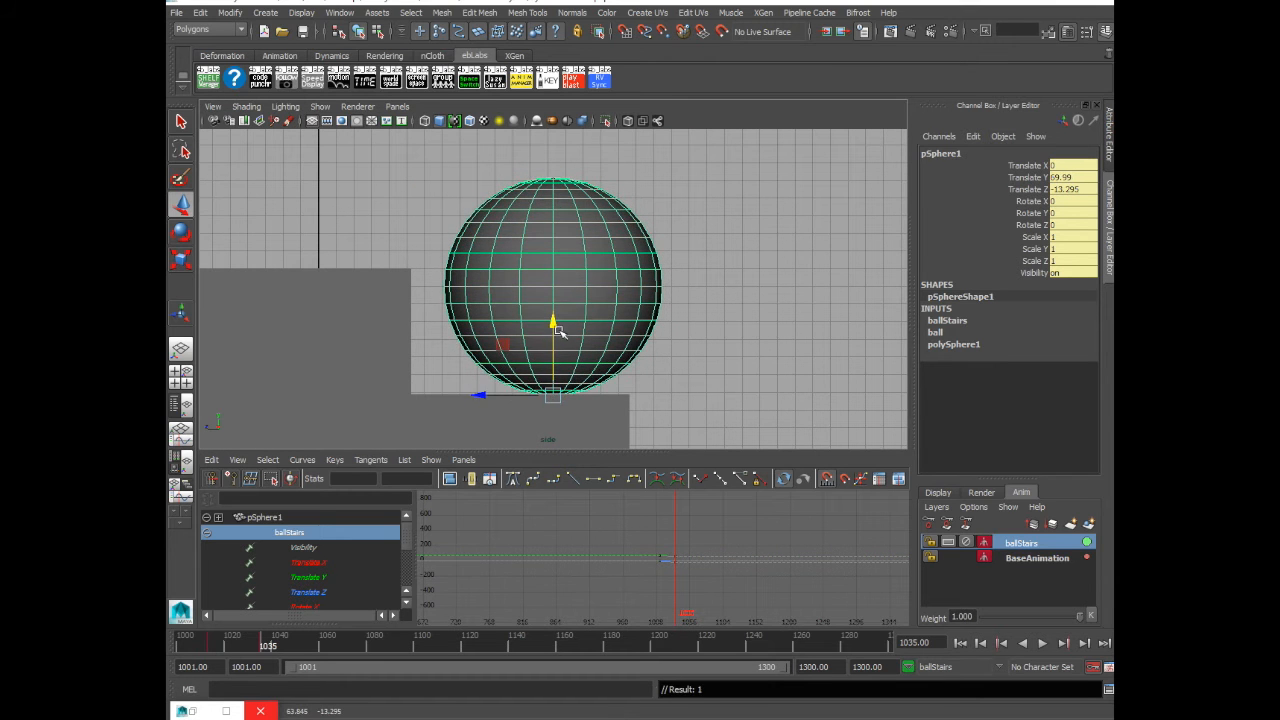
scroll(226, 354, "down", 5)
scroll(671, 343, "down", 1)
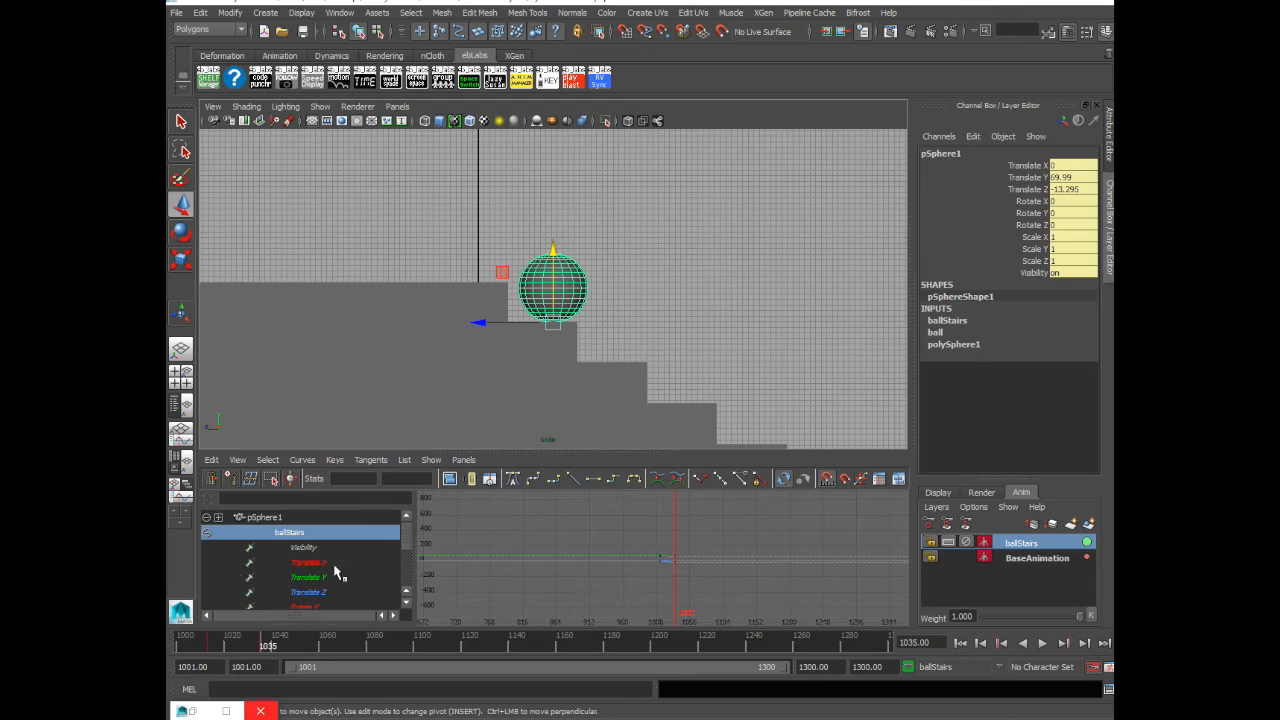
Inspect the ball's translate curves on ballStairs, try shifting a Translate Y key and undo the move
left_click_drag(305, 562, 337, 597)
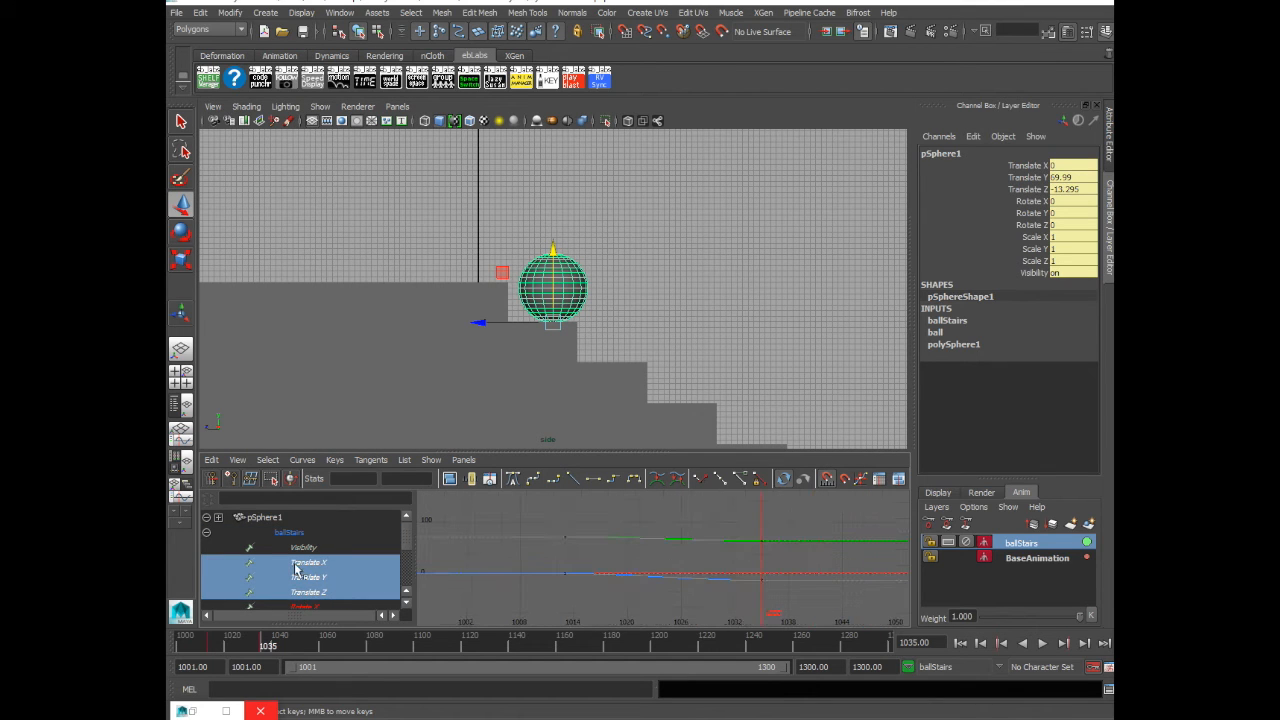
left_click(296, 566)
left_click(352, 578)
scroll(705, 568, "down", 2)
left_click(706, 566)
middle_click_drag(700, 571, 725, 565)
key("ctrl+z")
Isolate the ballStairs Translate Z curve, select both of its keys and give them spline tangents
left_click(306, 592)
middle_click_drag(815, 568, 830, 562, "shift")
key("ctrl+z")
scroll(815, 577, "down", 8)
left_click(765, 586)
scroll(733, 585, "down", 4)
middle_click_drag(730, 585, 691, 574, "alt")
left_click_drag(603, 517, 669, 572)
left_click(532, 482)
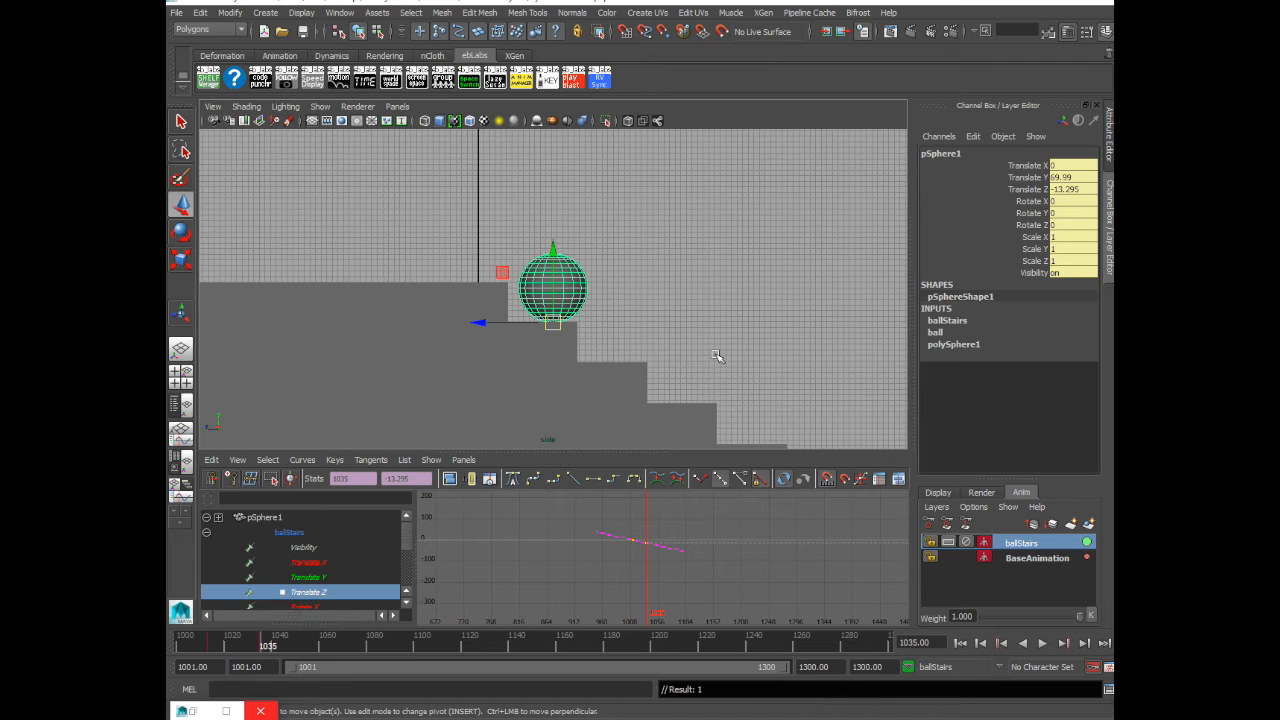
Reselect both Translate Z keys and set the curve's pre infinity and post infinity to Linear
left_click(614, 567)
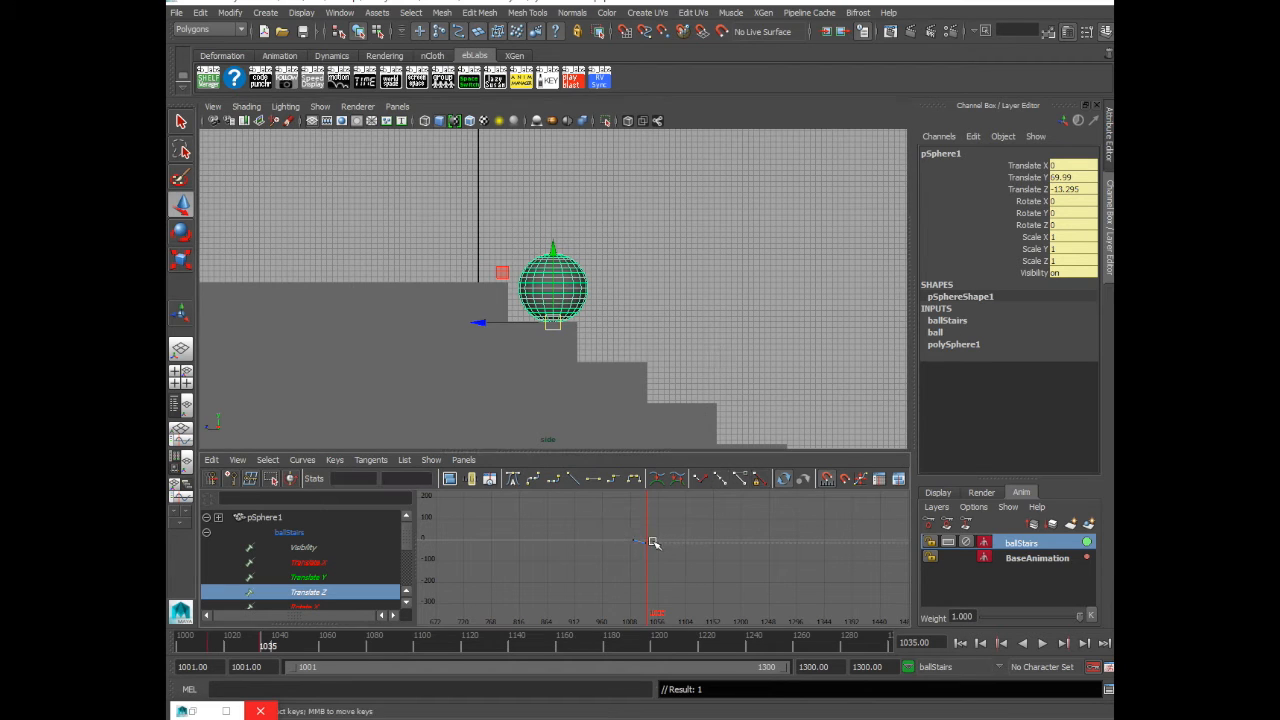
left_click_drag(619, 536, 648, 550)
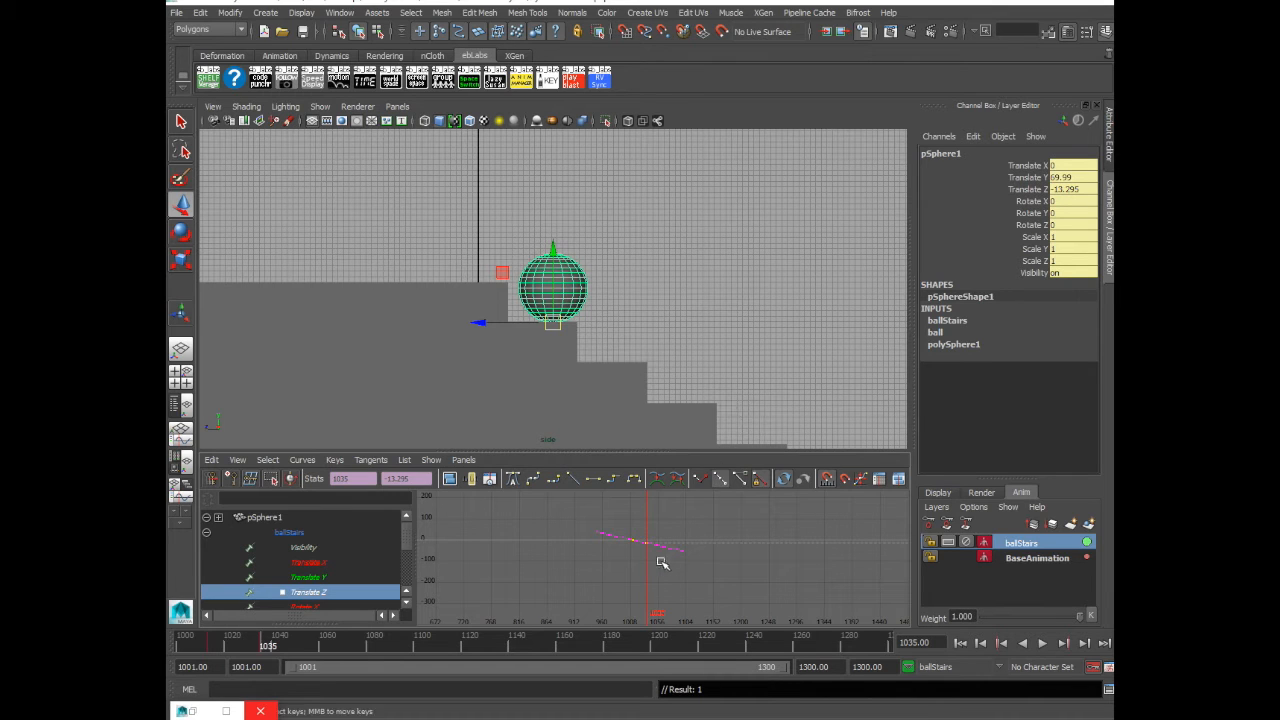
left_click(574, 534)
left_click_drag(604, 528, 690, 564)
left_click(302, 460)
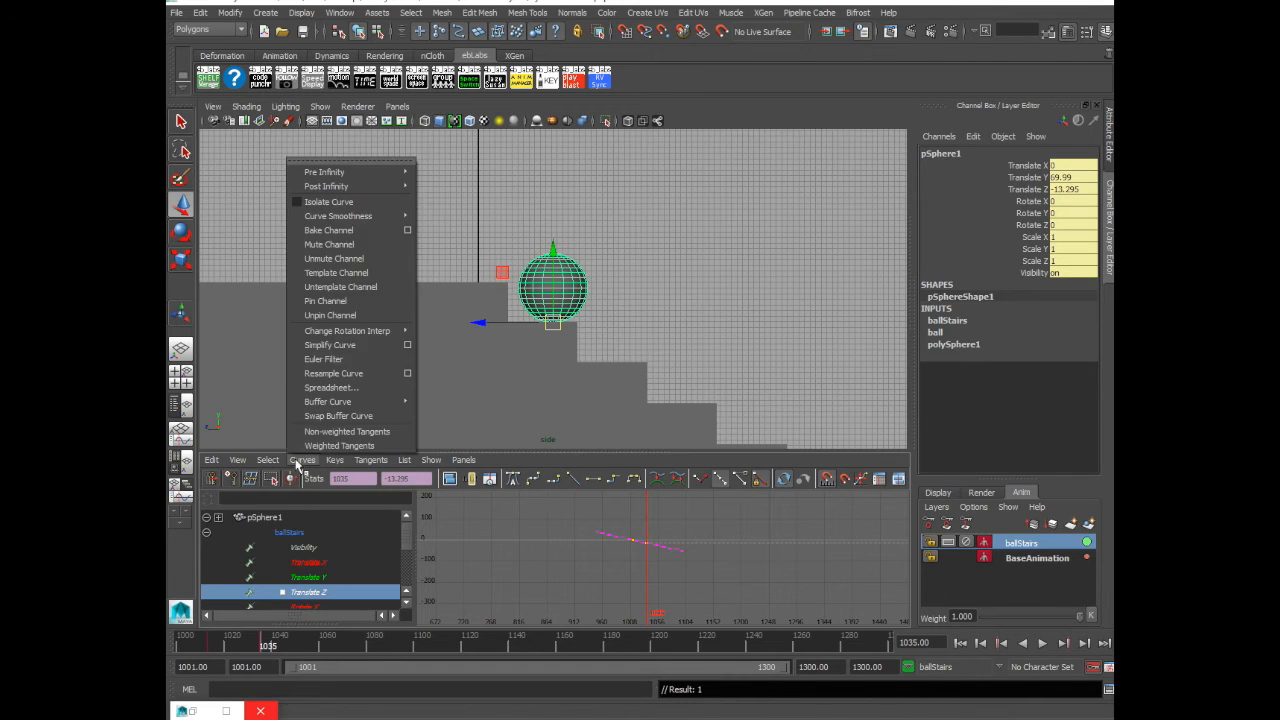
mouse_move(320, 172)
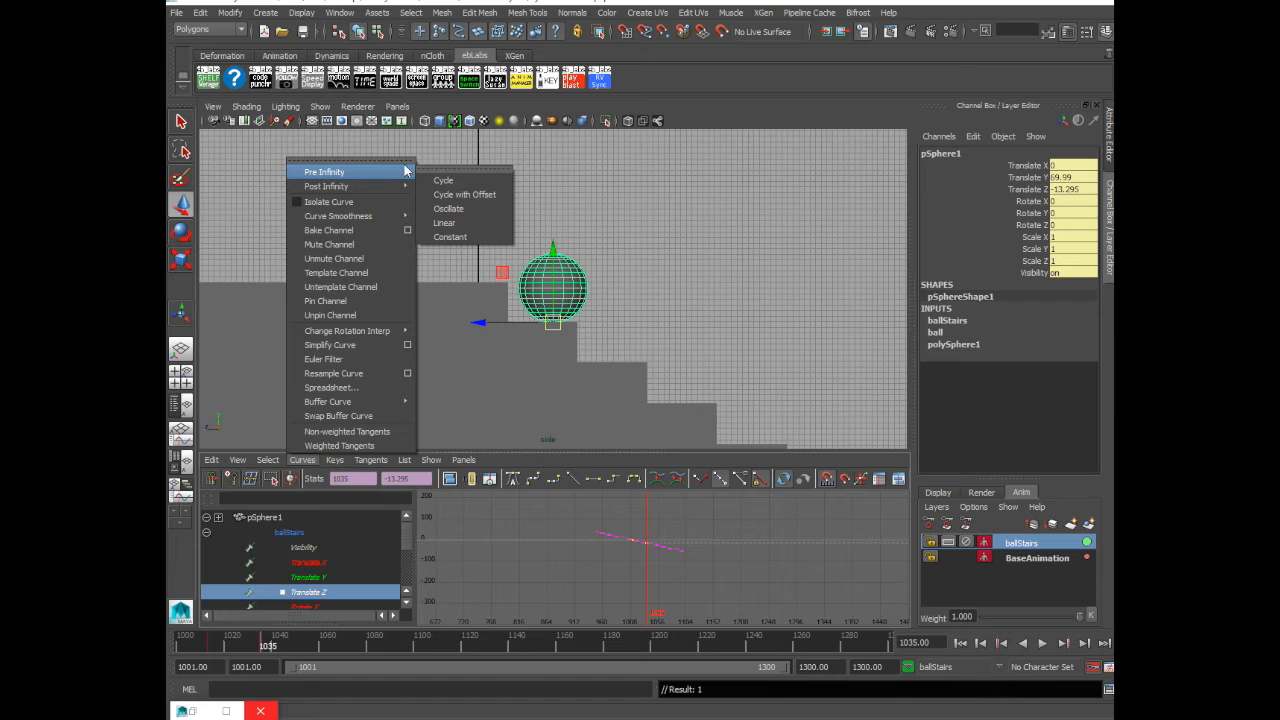
left_click(450, 225)
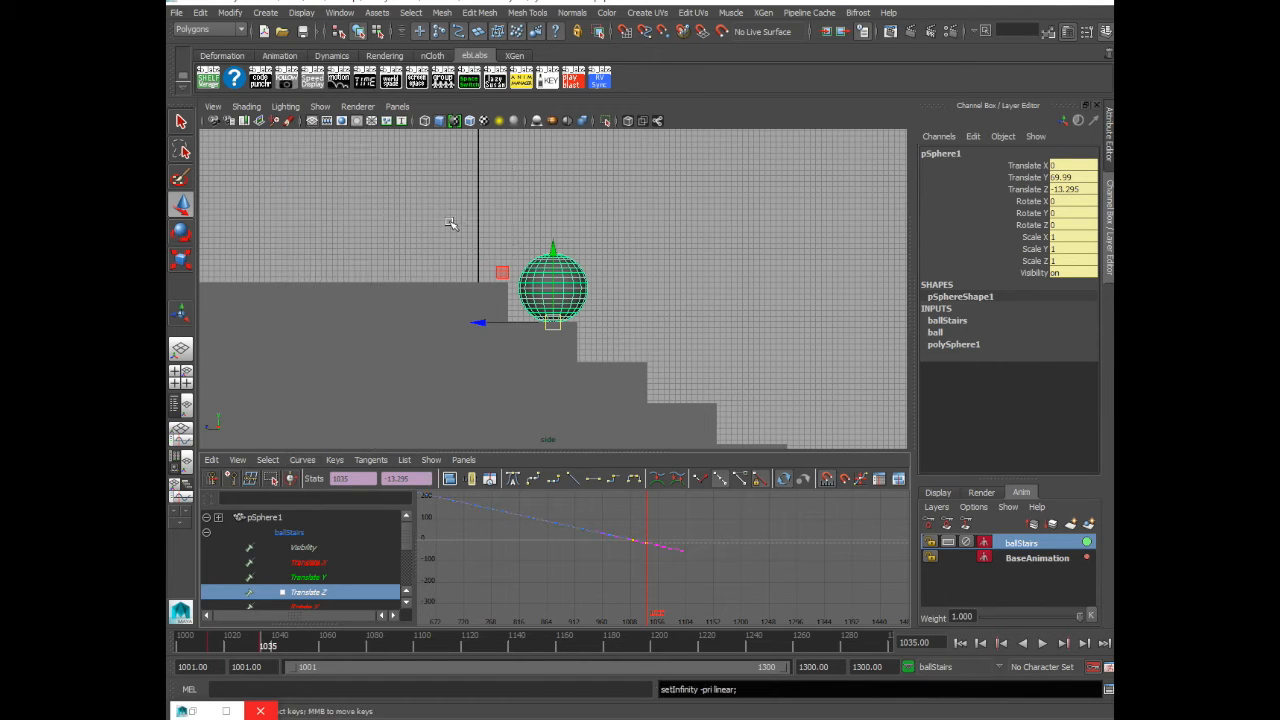
left_click(302, 460)
mouse_move(331, 187)
left_click(460, 239)
Display the ballStairs Translate Y curve and play the animation from frame 1001 to check the ball's path over the stairs
right_click_drag(729, 314, 203, 309, "alt")
right_click_drag(840, 310, 340, 315, "alt")
mouse_move(815, 202)
middle_mouse_down("alt")
mouse_move(828, 266)
mouse_move(806, 200)
middle_mouse_up("alt")
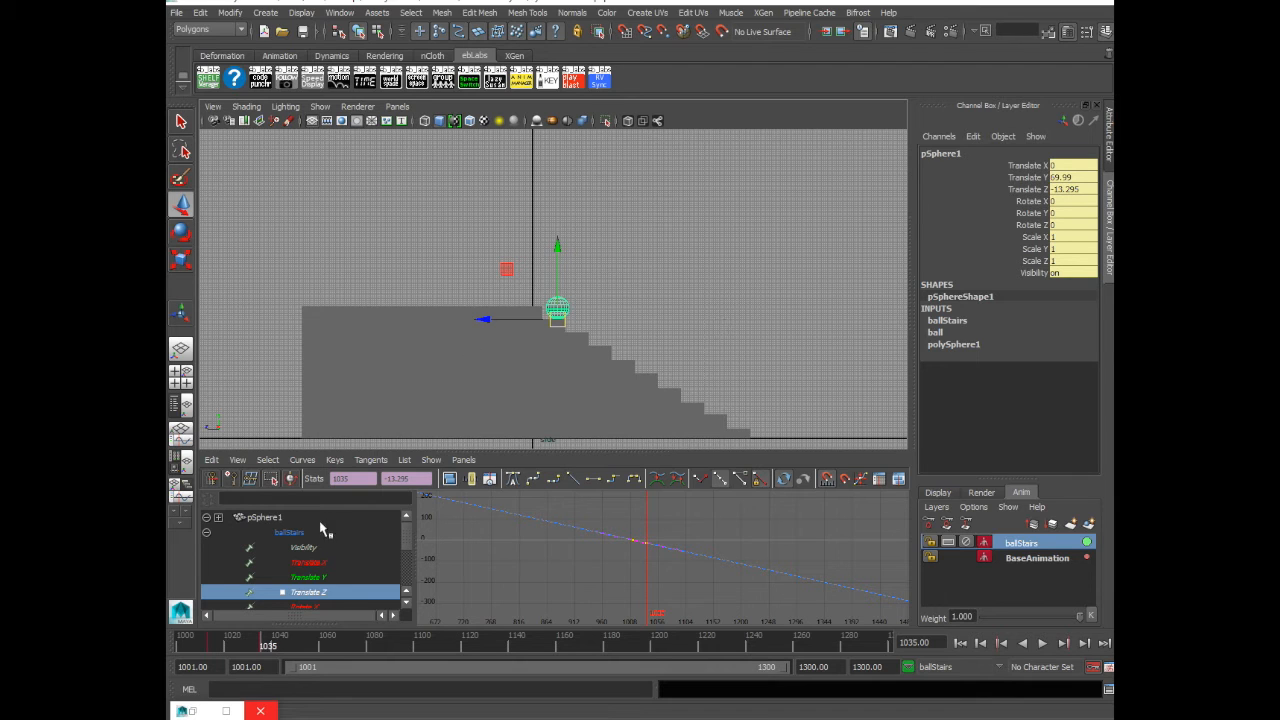
left_click(309, 577)
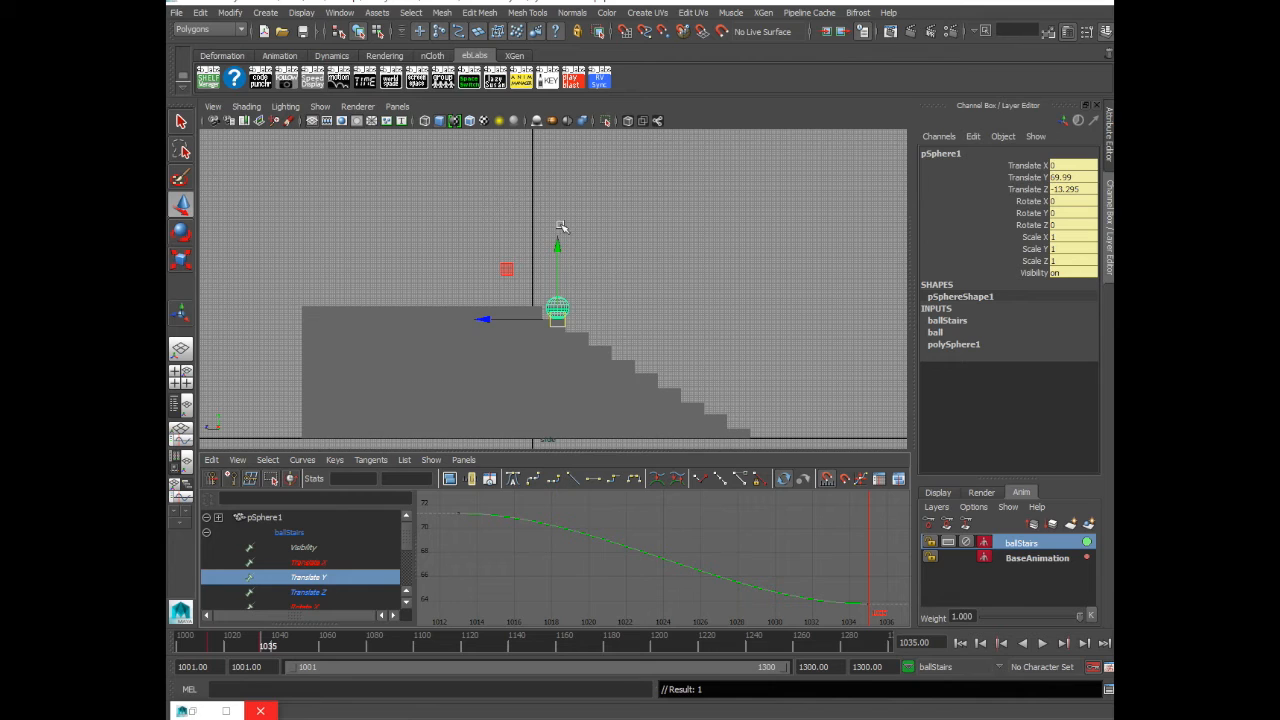
scroll(685, 532, "down", 5)
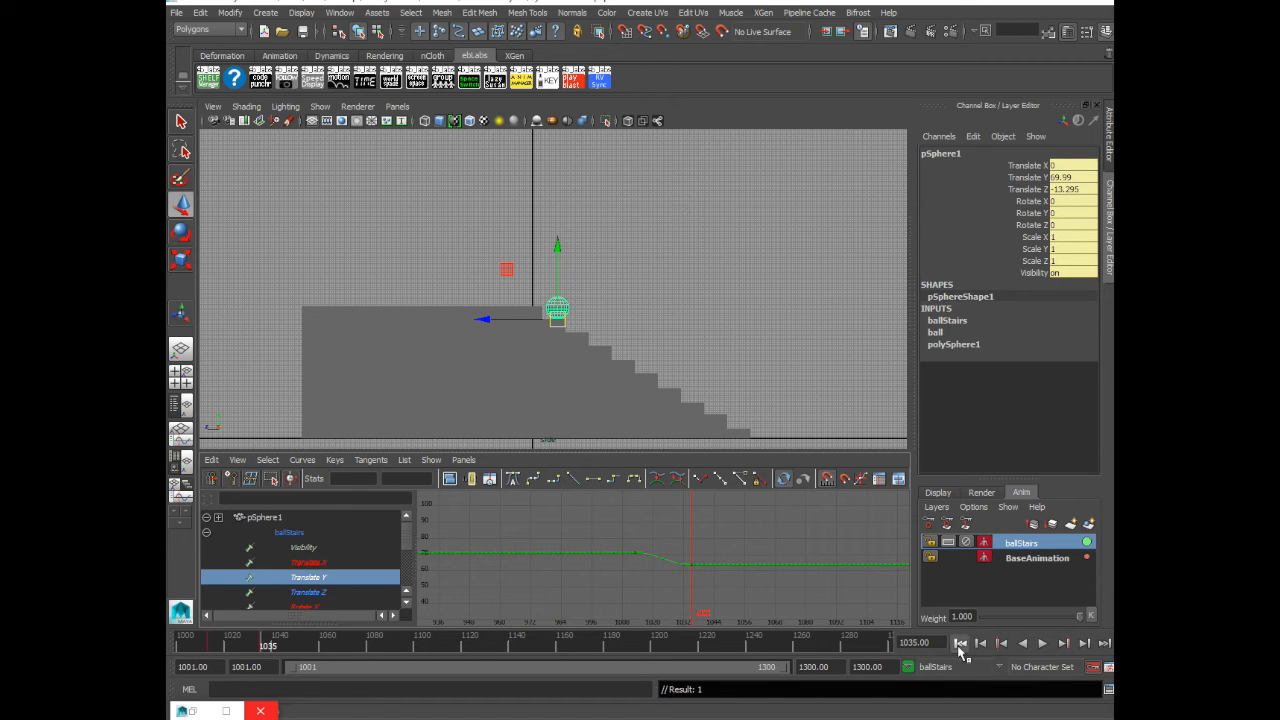
left_click(960, 643)
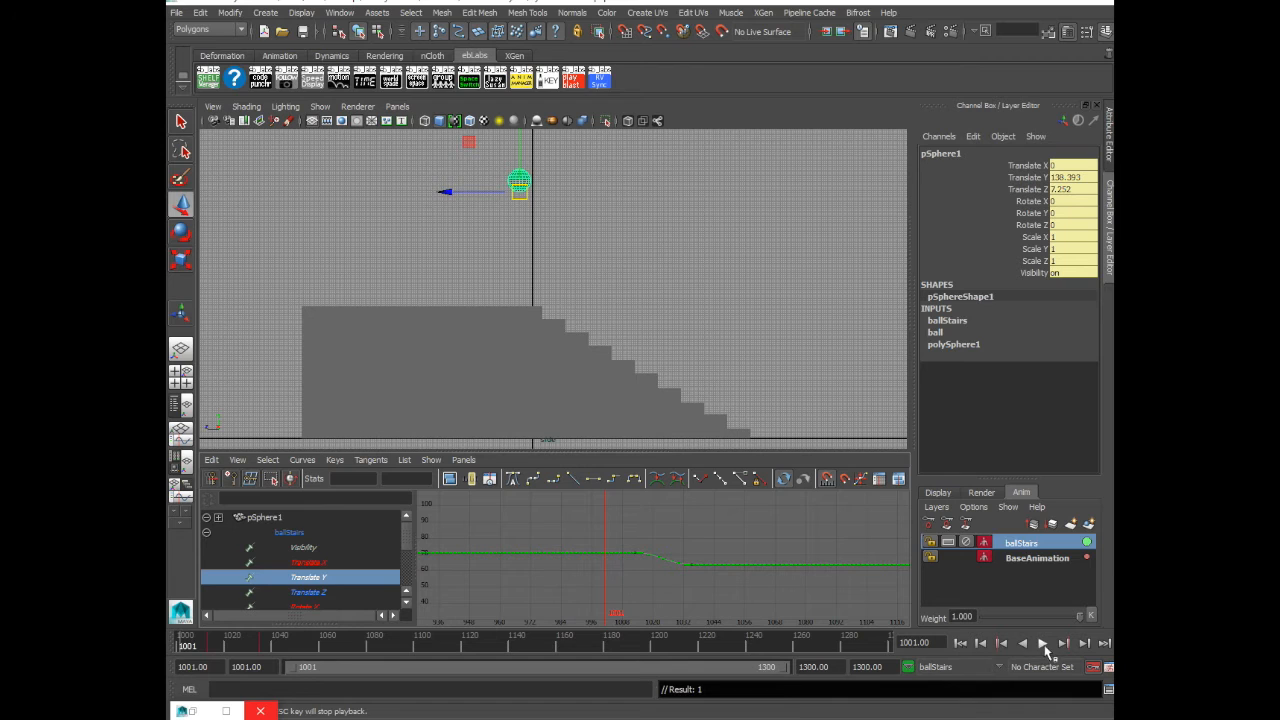
left_click(1042, 643)
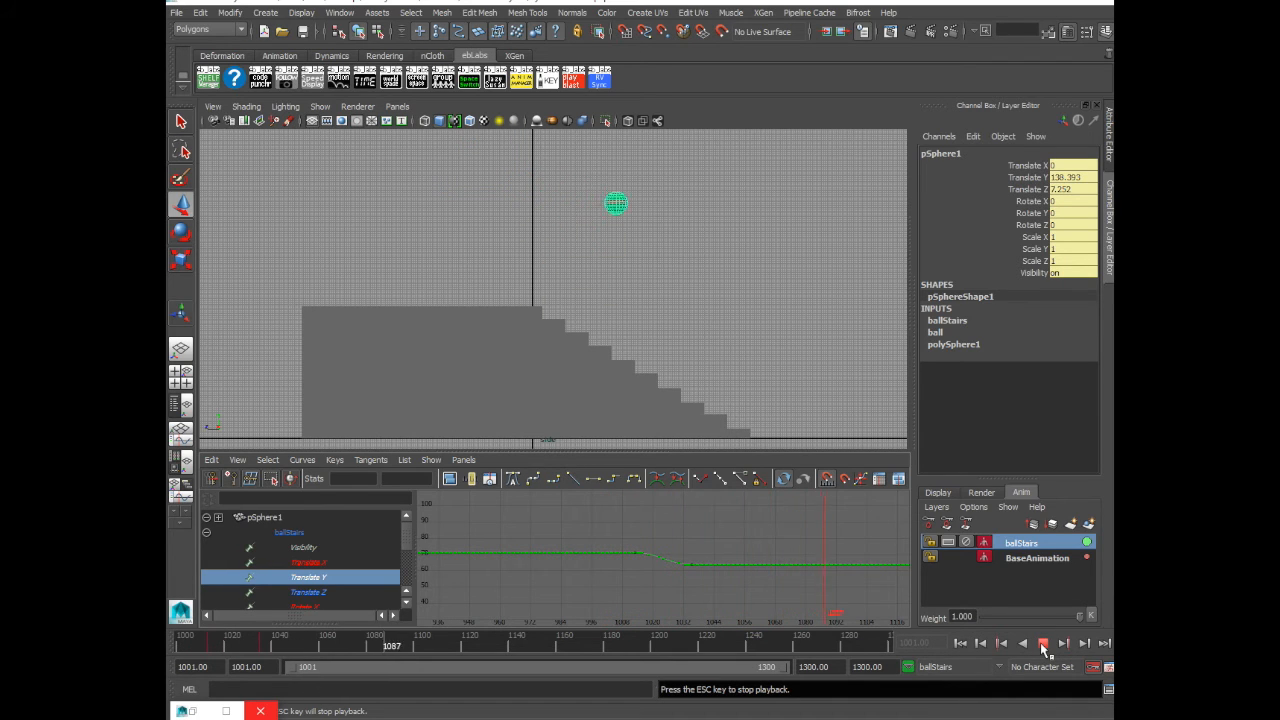
key("Escape")
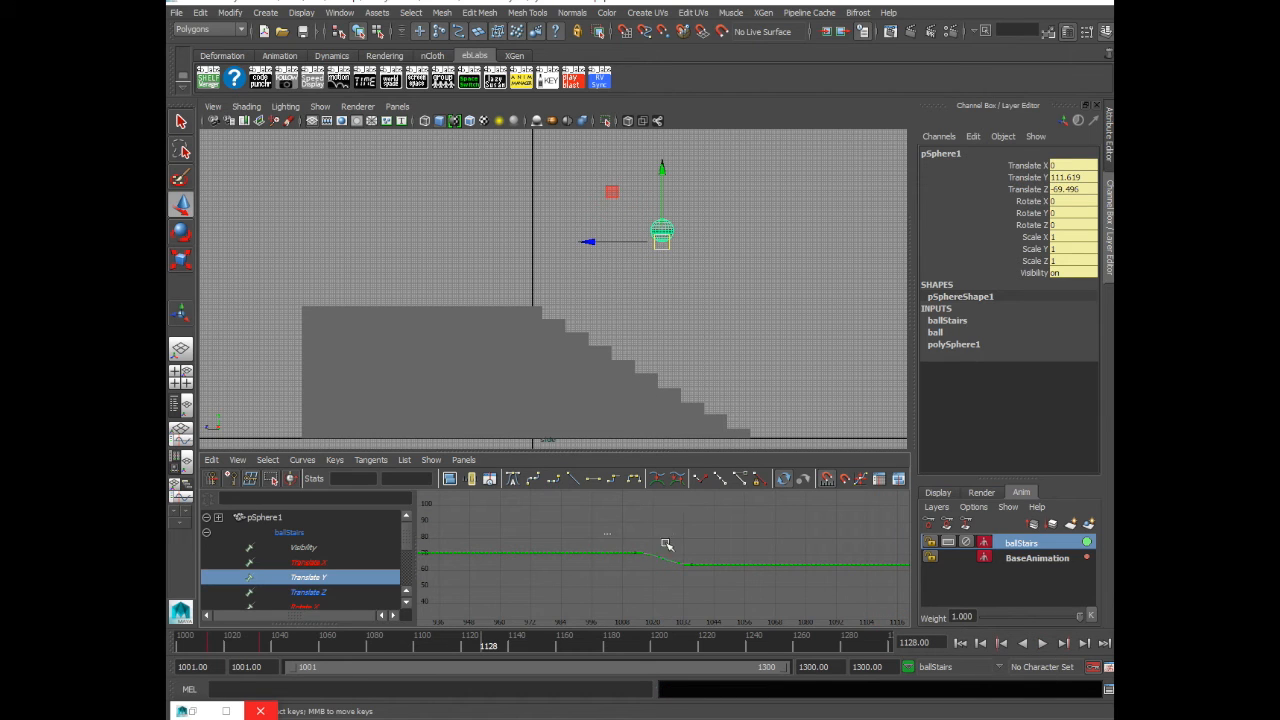
Review the ball's motion over the stairs against the ballStairs Translate Y and Translate Z curves, returning to frame 1035
left_click_drag(666, 545, 740, 581)
left_click(203, 651)
key("alt+v")
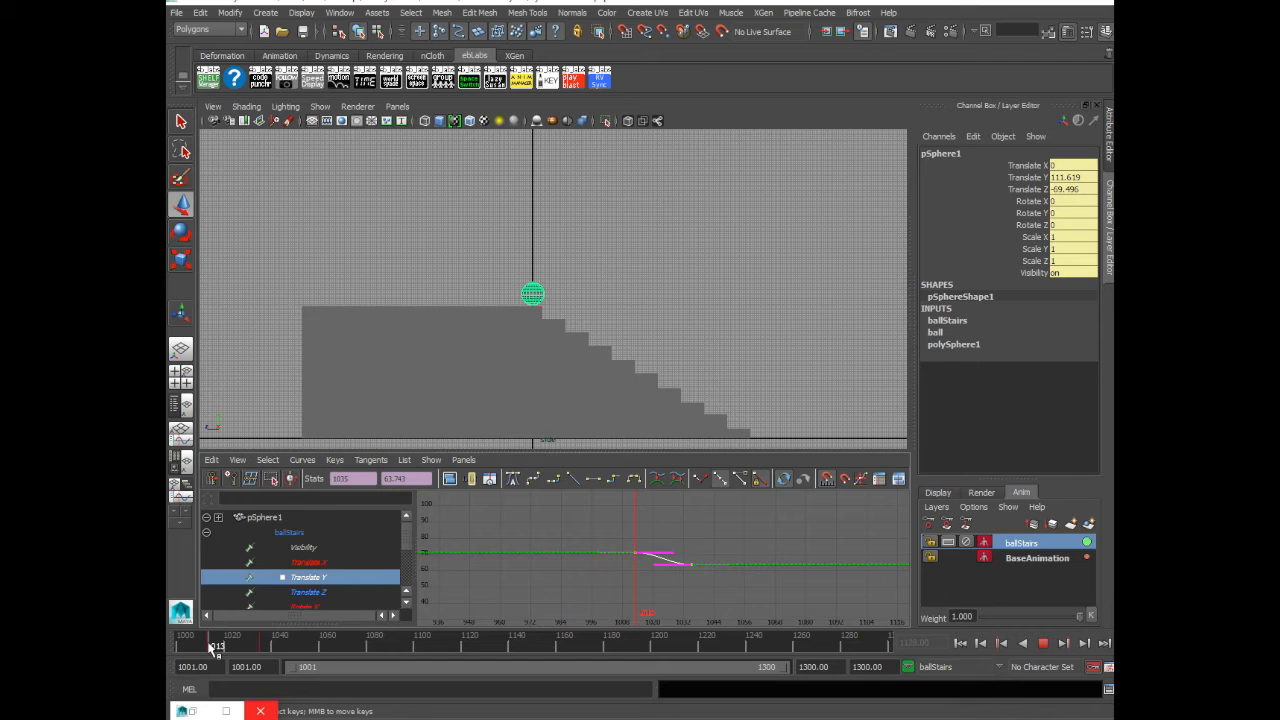
key("alt+v")
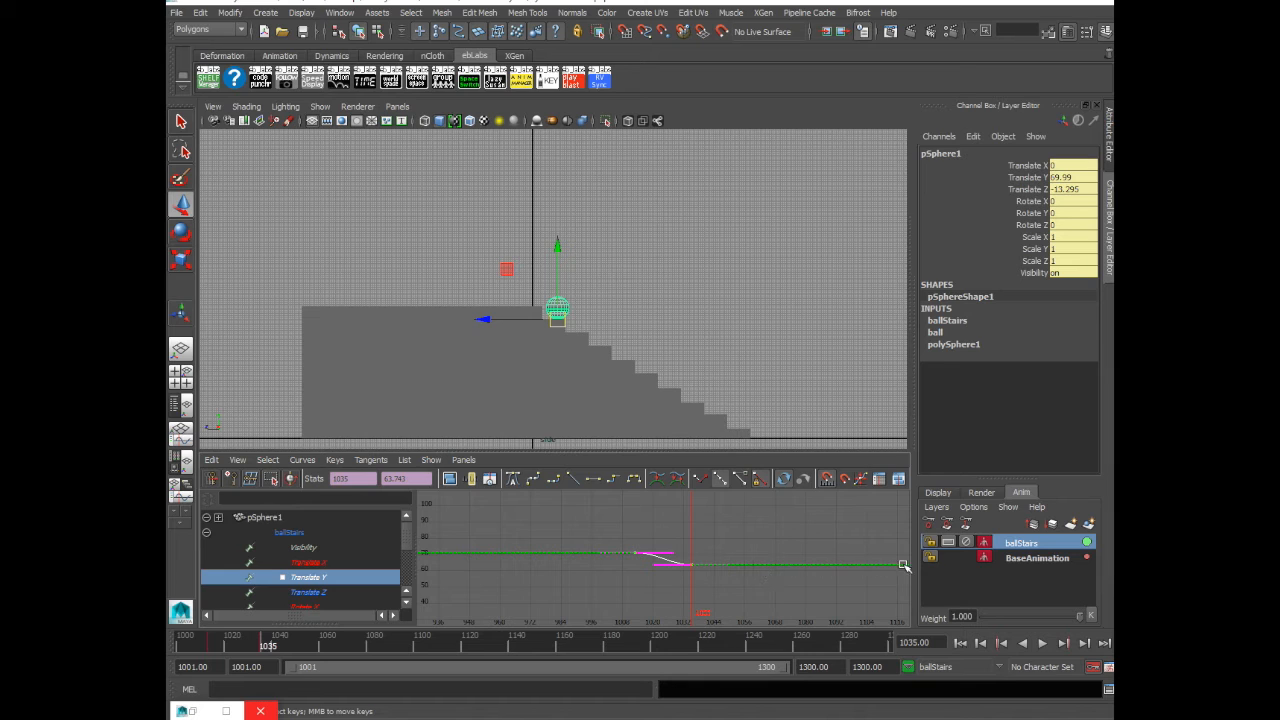
key("alt+v")
left_click_drag(360, 645, 259, 651)
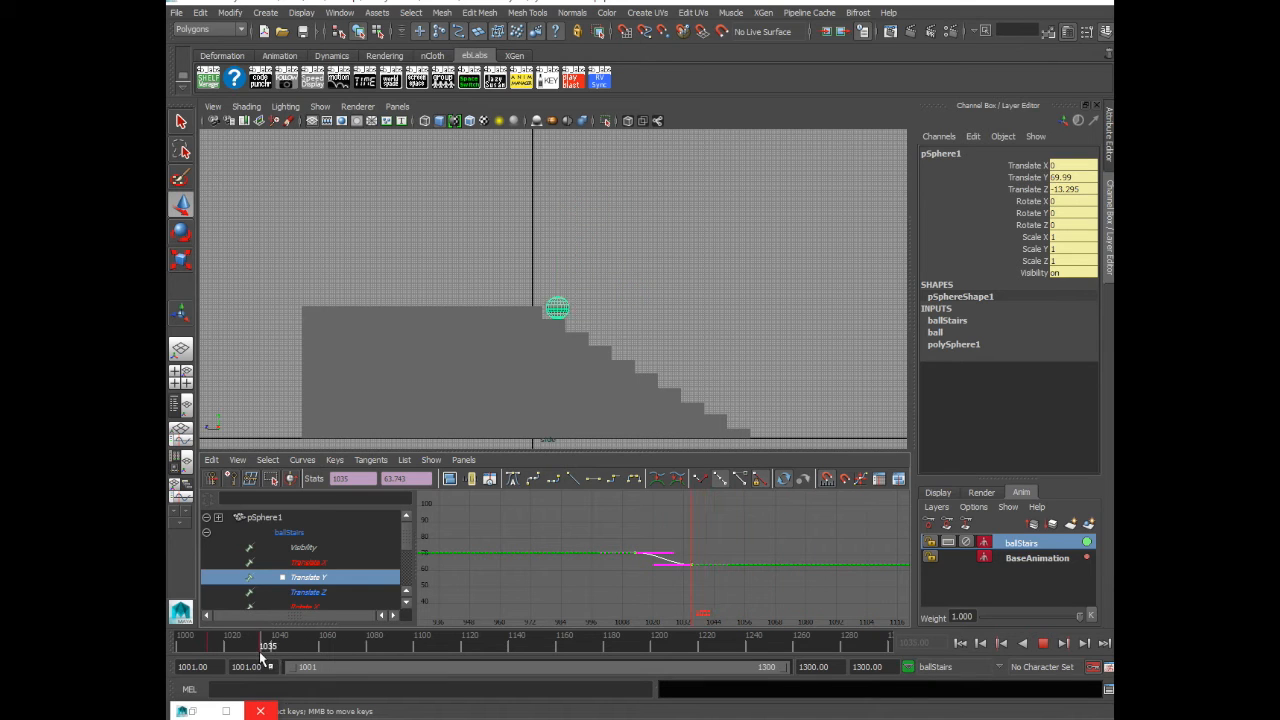
left_click(318, 592)
right_click_drag(768, 567, 655, 575, "alt")
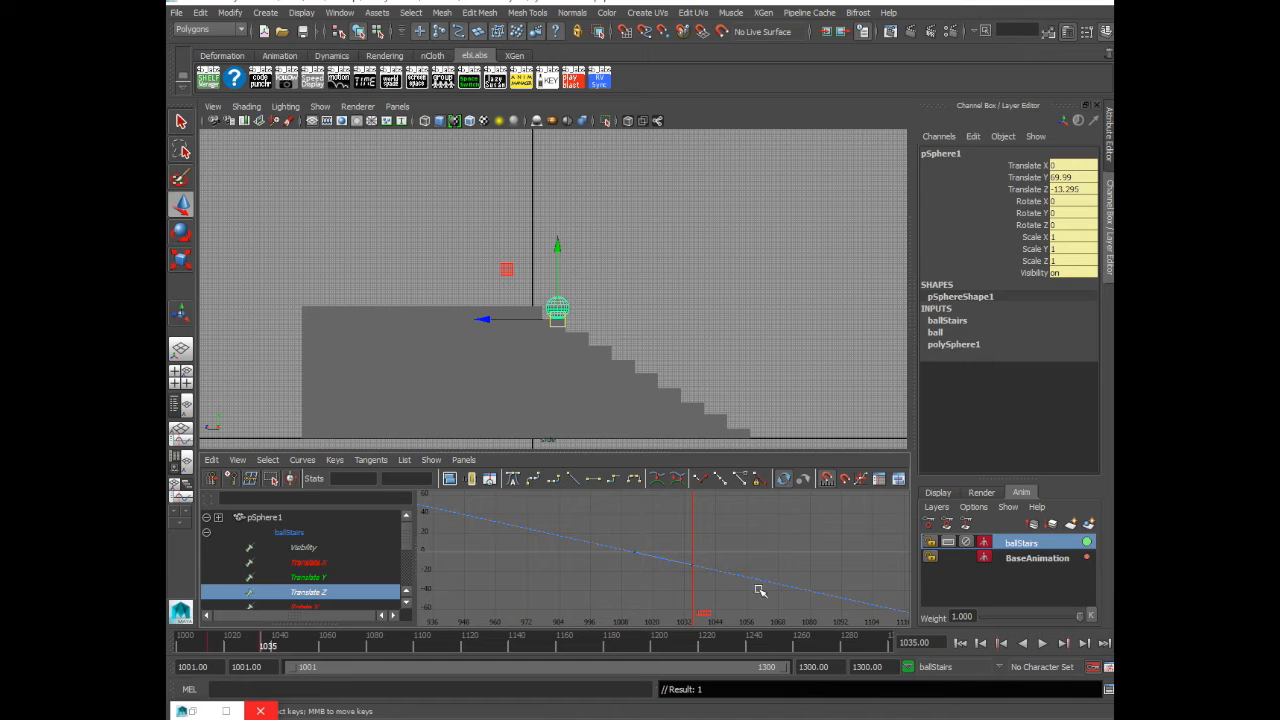
key("alt+v")
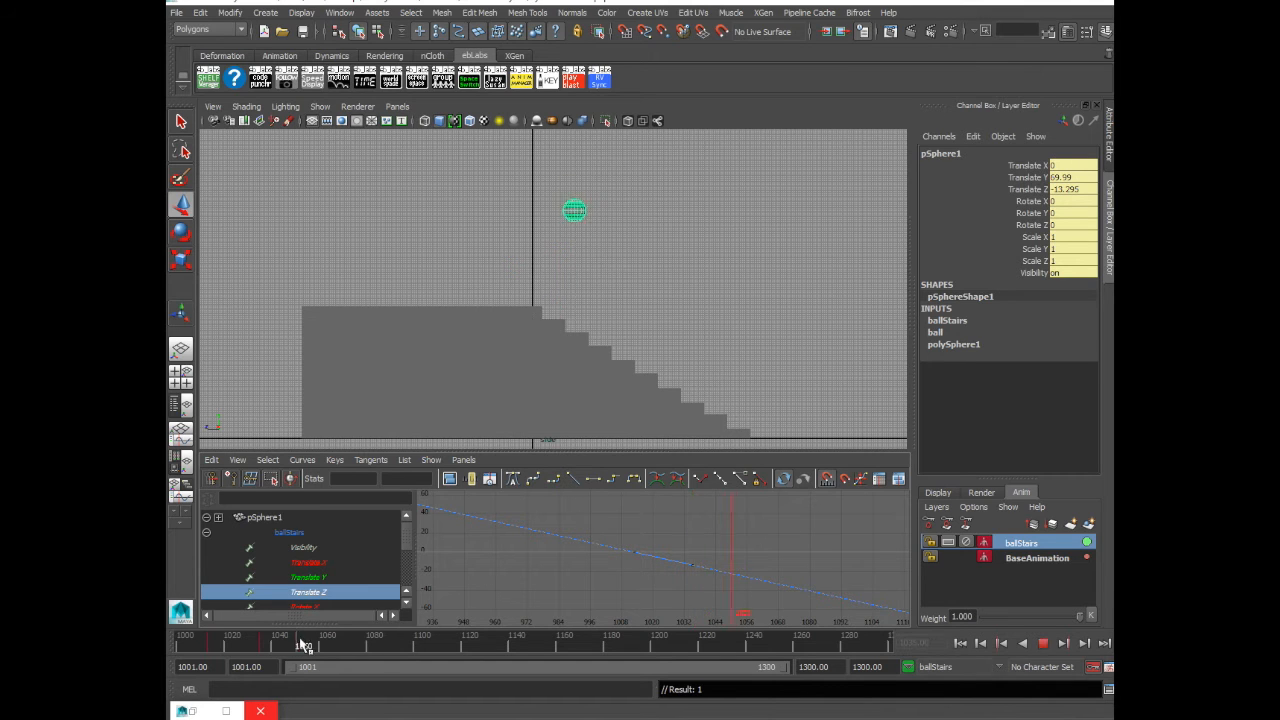
left_click_drag(371, 639, 748, 648)
left_click(268, 645)
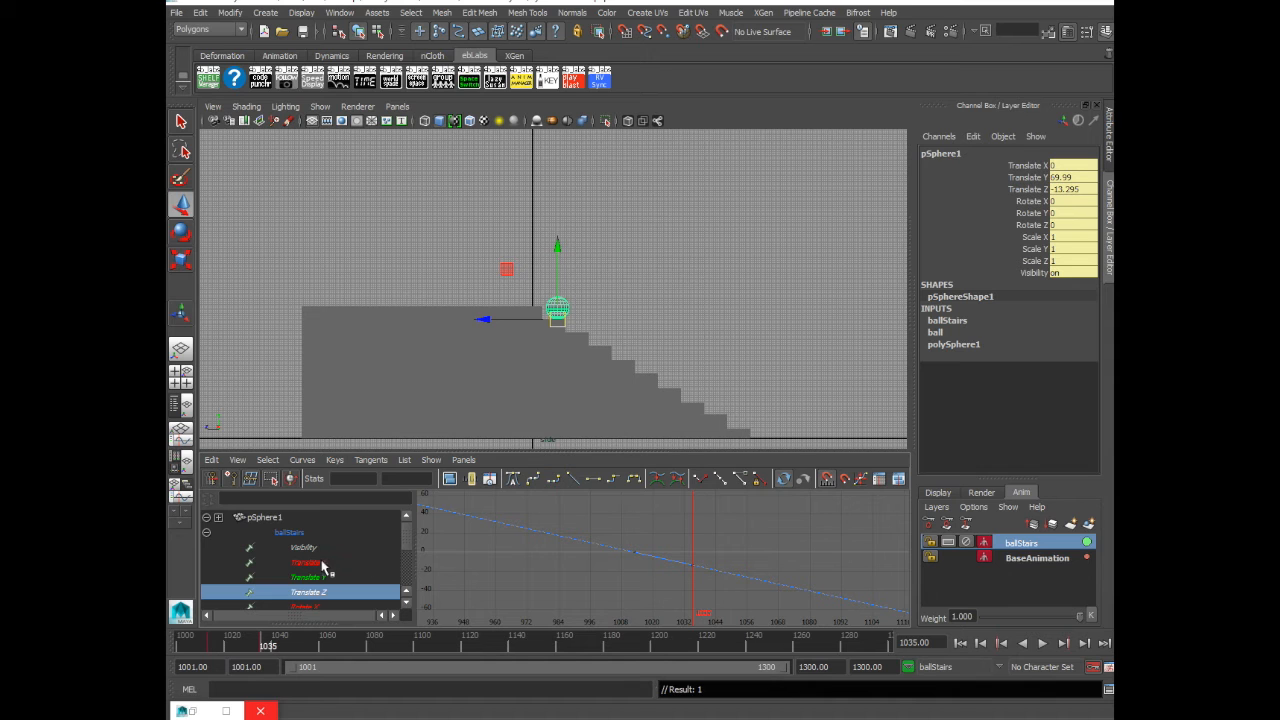
Frame the ballStairs Translate Y keys and compare the ball's contact with the stairs at frames 1013 and 1035
left_click(308, 578)
key("f")
scroll(782, 340, "down", 10)
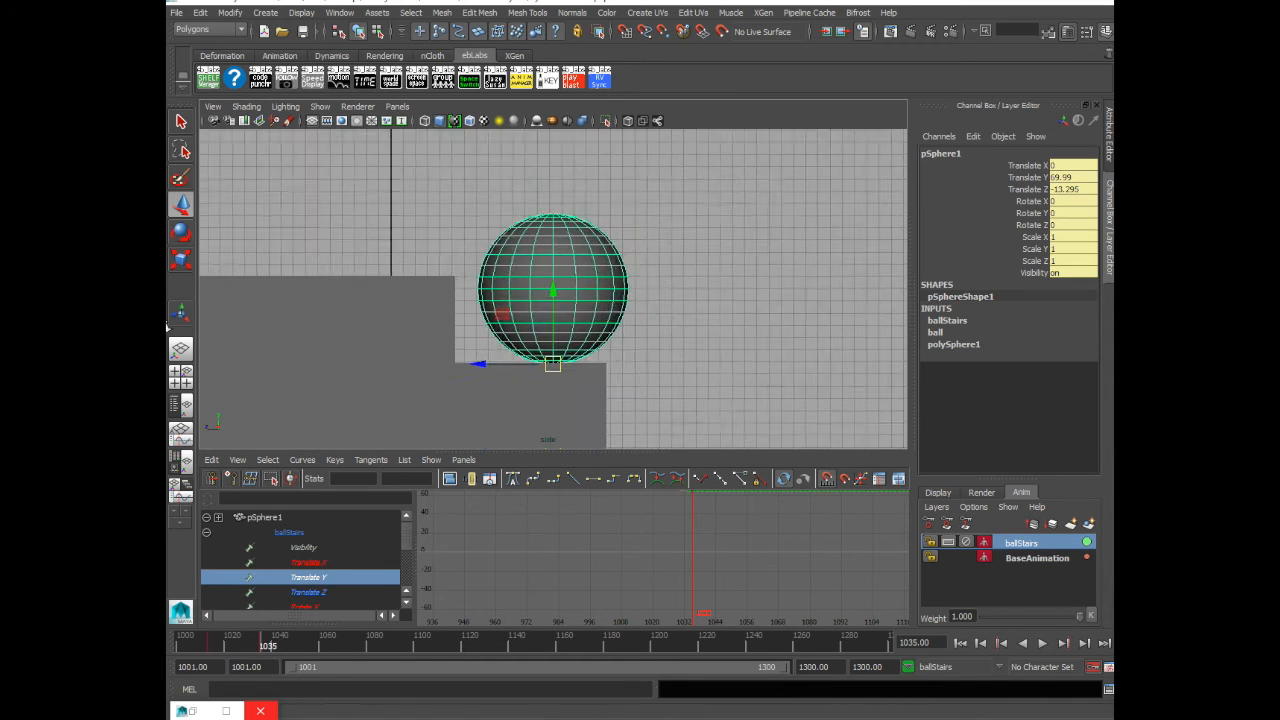
scroll(758, 326, "down", 4)
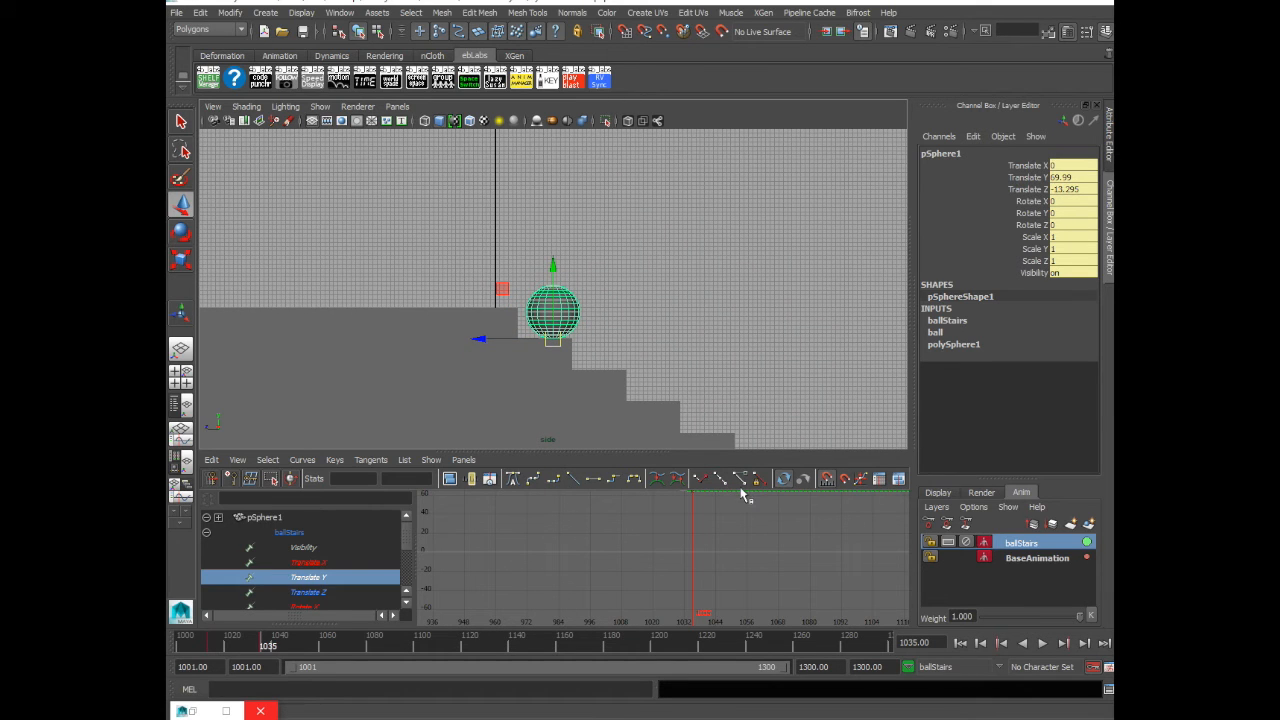
right_click_drag(747, 550, 586, 557, "alt")
middle_click_drag(664, 542, 620, 552, "alt")
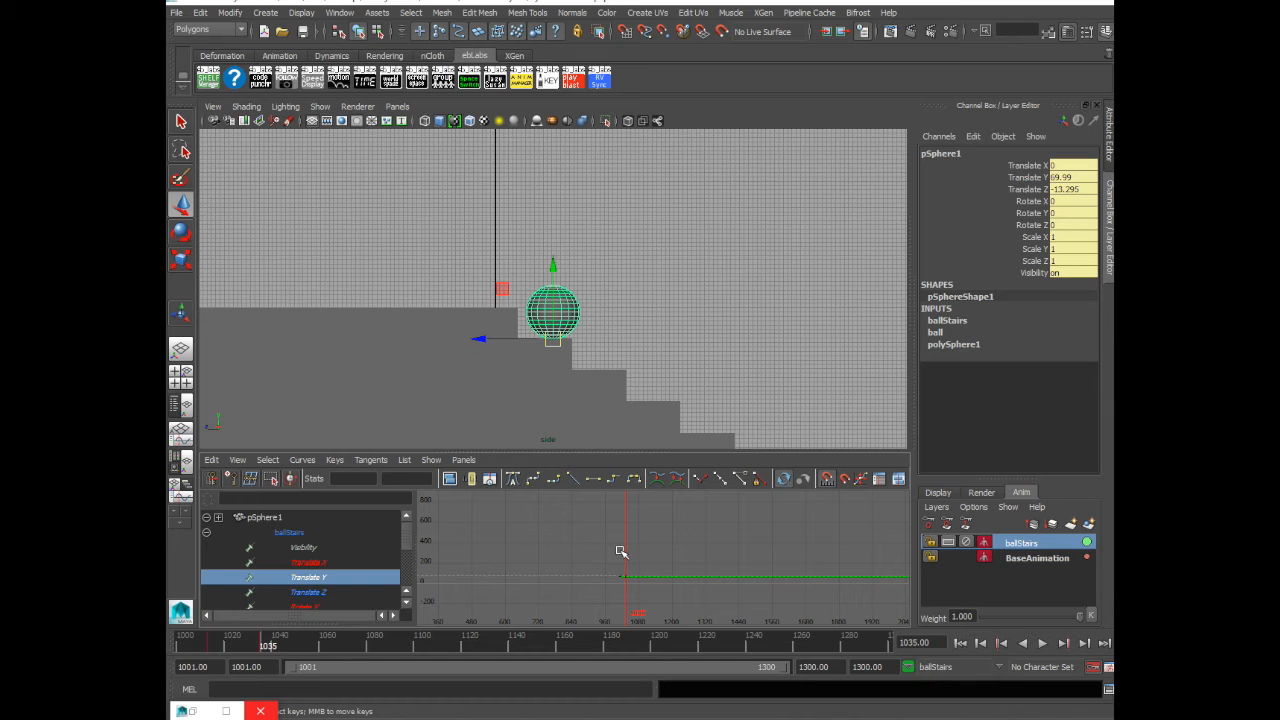
left_click_drag(575, 545, 668, 608)
key("f")
right_click_drag(786, 558, 660, 548, "alt")
right_click_drag(757, 330, 644, 328, "alt")
middle_click_drag(709, 314, 658, 338, "alt")
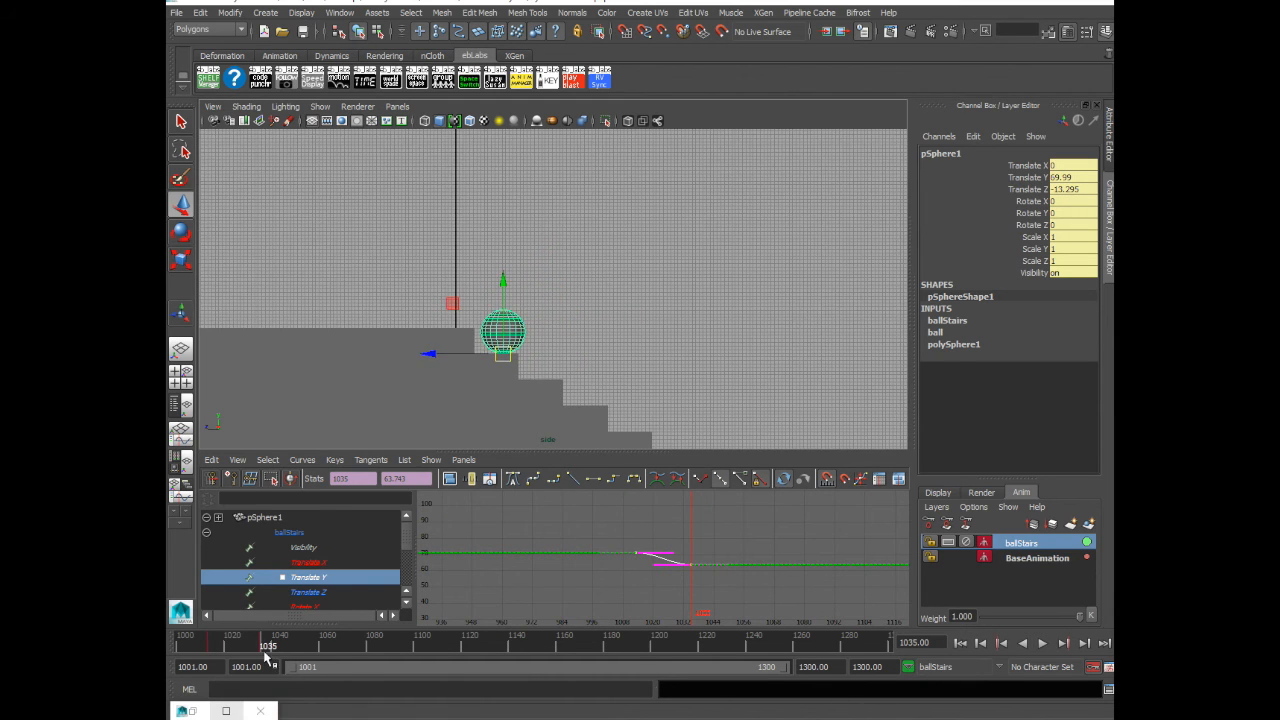
left_click(209, 645)
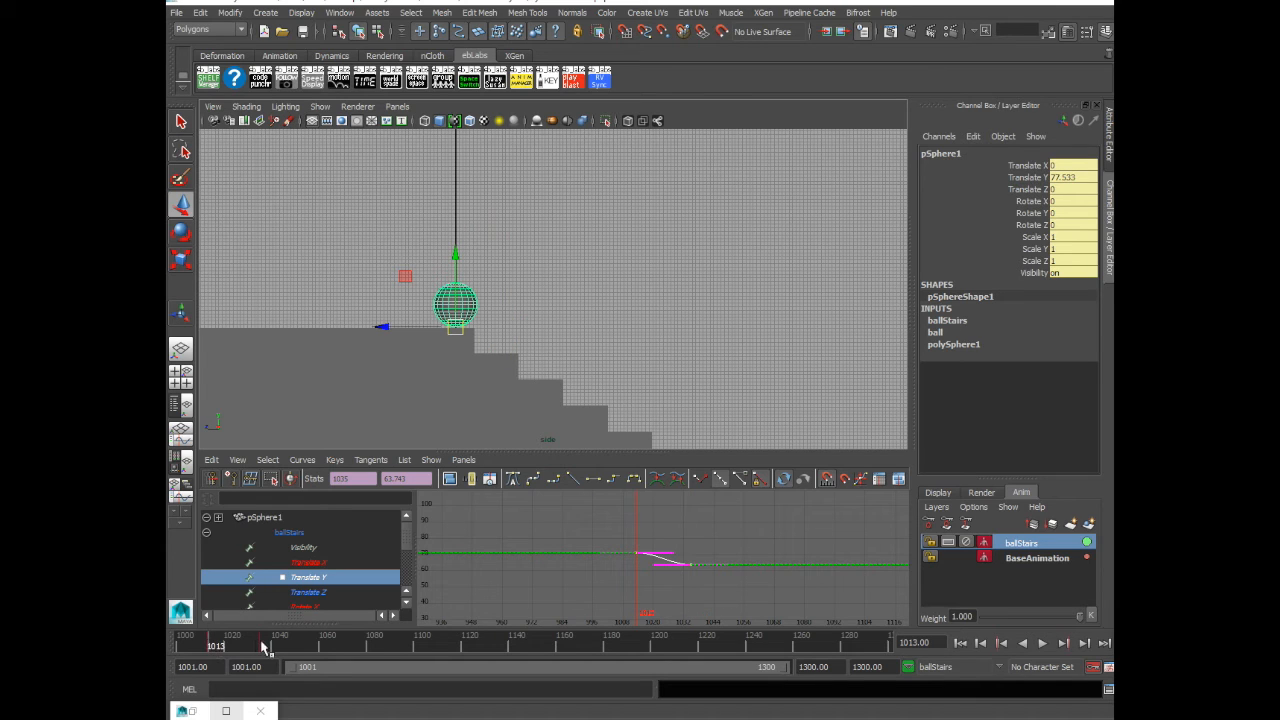
left_click(263, 646)
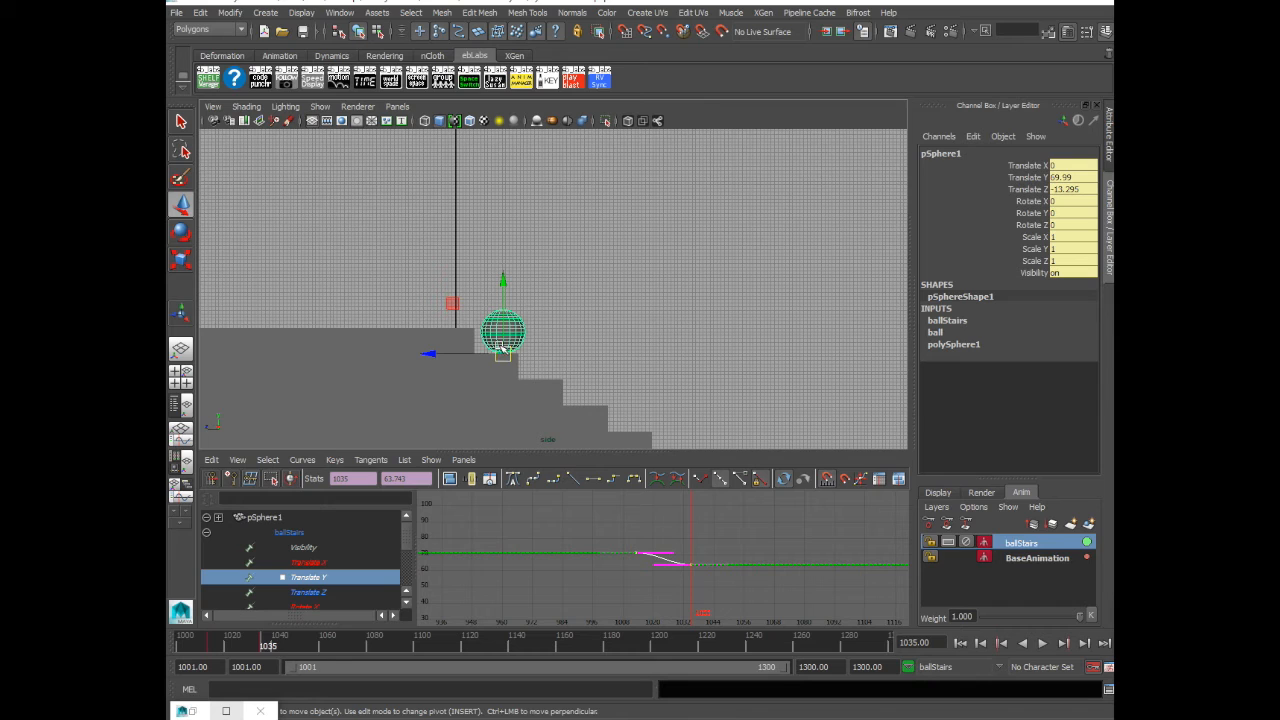
Try lowering the ball toward the next stair at frame 1049
left_click(268, 646)
left_click_drag(268, 646, 298, 646)
right_click_drag(866, 257, 515, 316, "alt")
left_click_drag(541, 137, 542, 168)
Place the ball on the next stair at frame 1057 with Translate Y 62.65, and delete the Translate Y key at frame 1049
left_click_drag(296, 648, 323, 647)
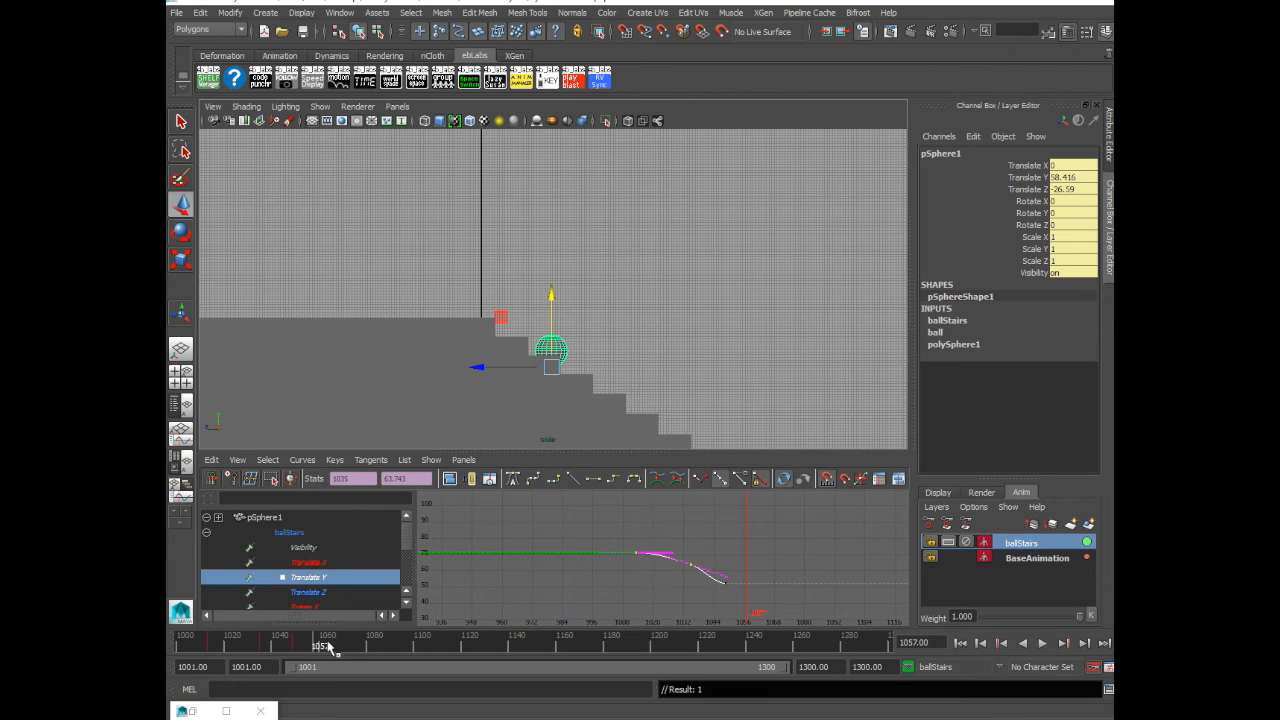
left_click_drag(549, 294, 550, 285)
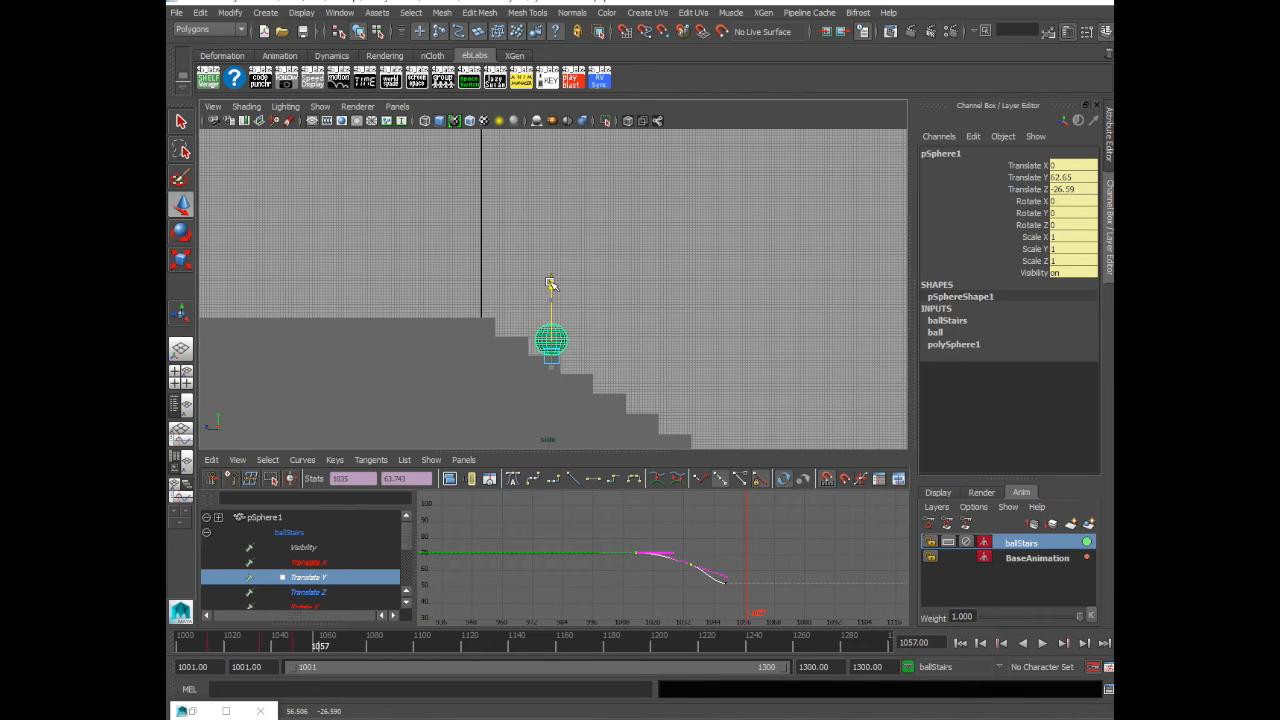
left_click(790, 611)
left_click_drag(722, 599, 735, 607)
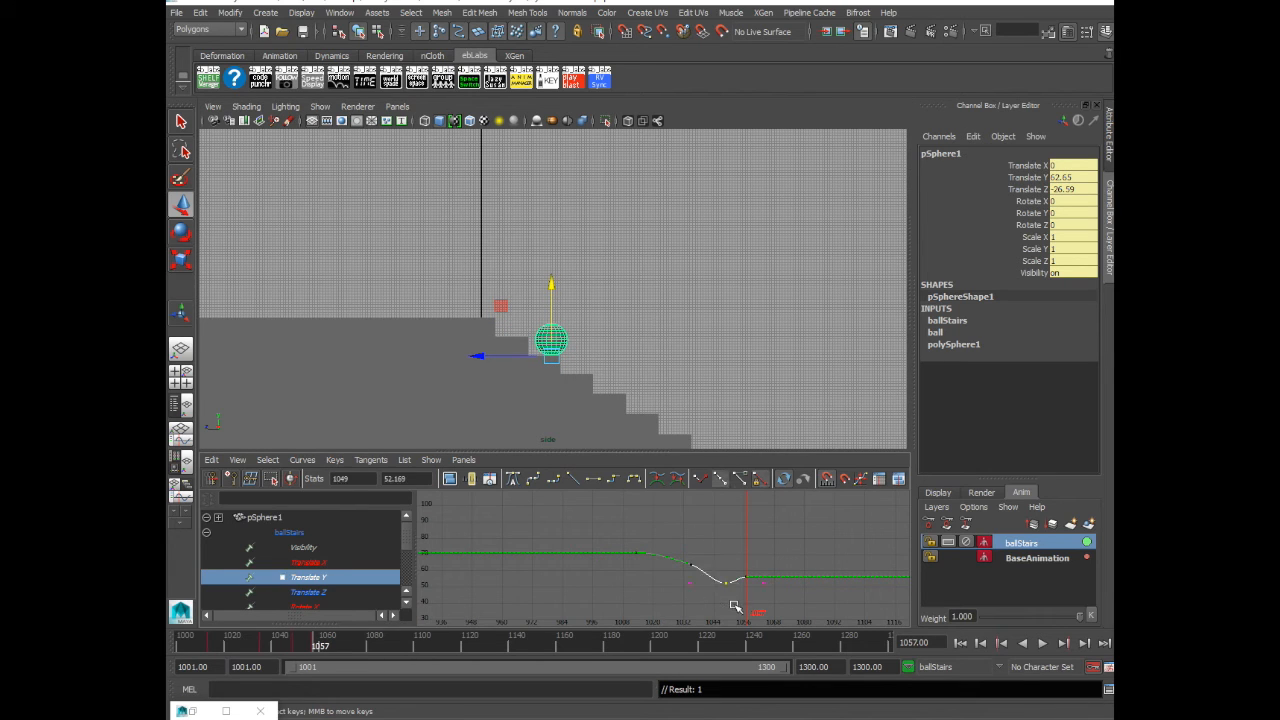
key("Delete")
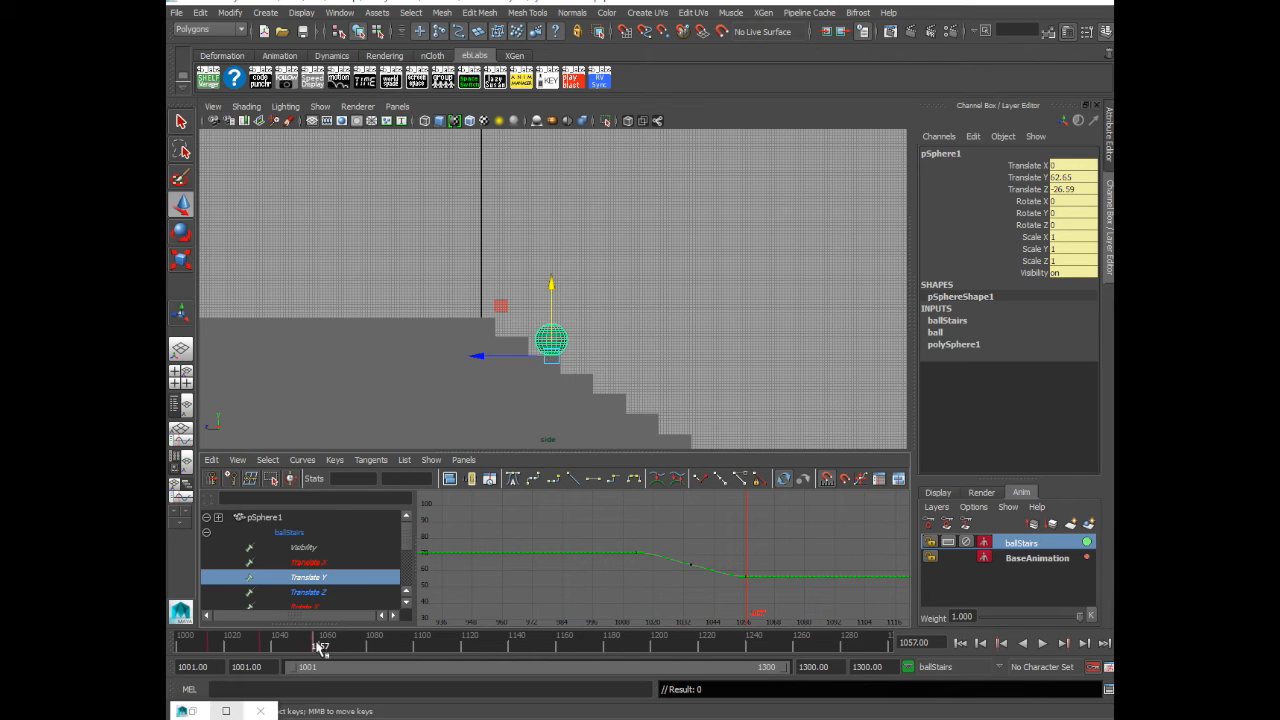
Lower the ball onto each of the next three stairs, keying the landings 22 frames apart up to frame 1123
left_click_drag(315, 648, 366, 634)
left_click_drag(586, 284, 587, 302)
left_click_drag(367, 646, 418, 632)
left_click_drag(622, 299, 622, 317)
middle_click_drag(715, 293, 597, 216, "alt")
left_click_drag(420, 641, 469, 639)
left_click_drag(532, 238, 534, 252)
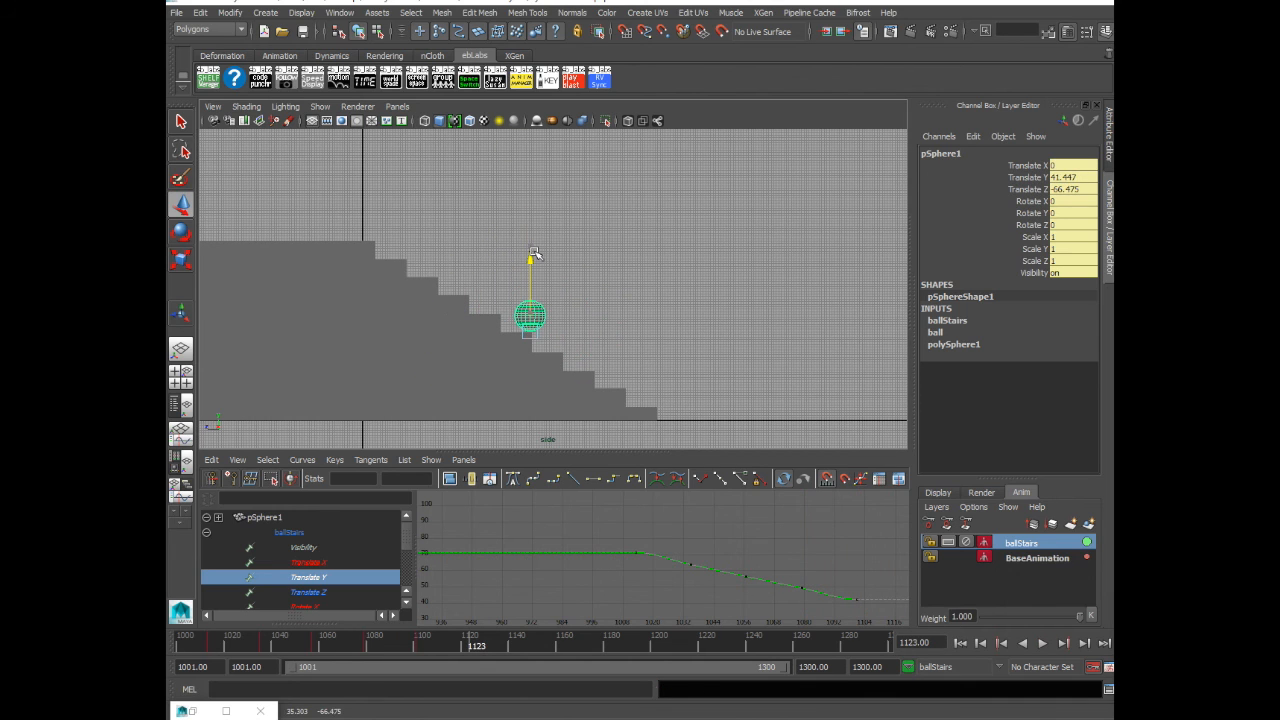
key("s")
Raise the ballStairs Translate Z key at frame 1035 to -12.677 so the ball lands centrally on the stairs
left_click(342, 593)
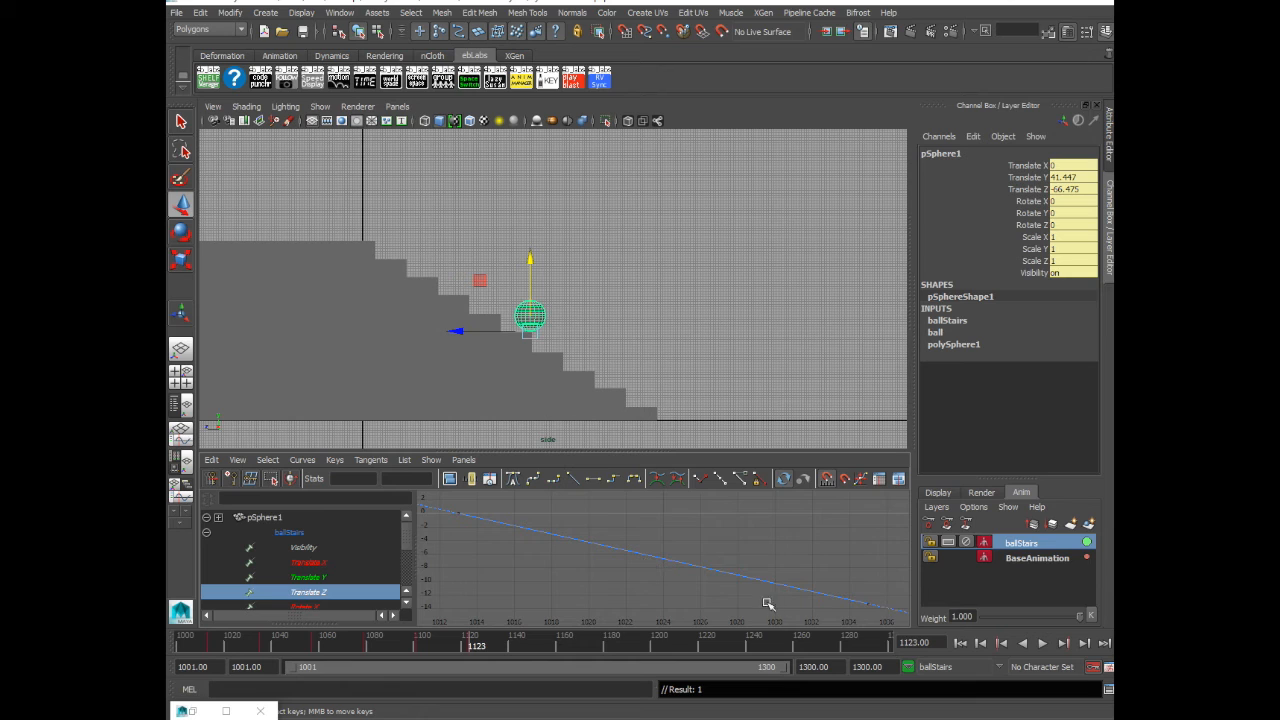
middle_click_drag(689, 517, 601, 500, "alt")
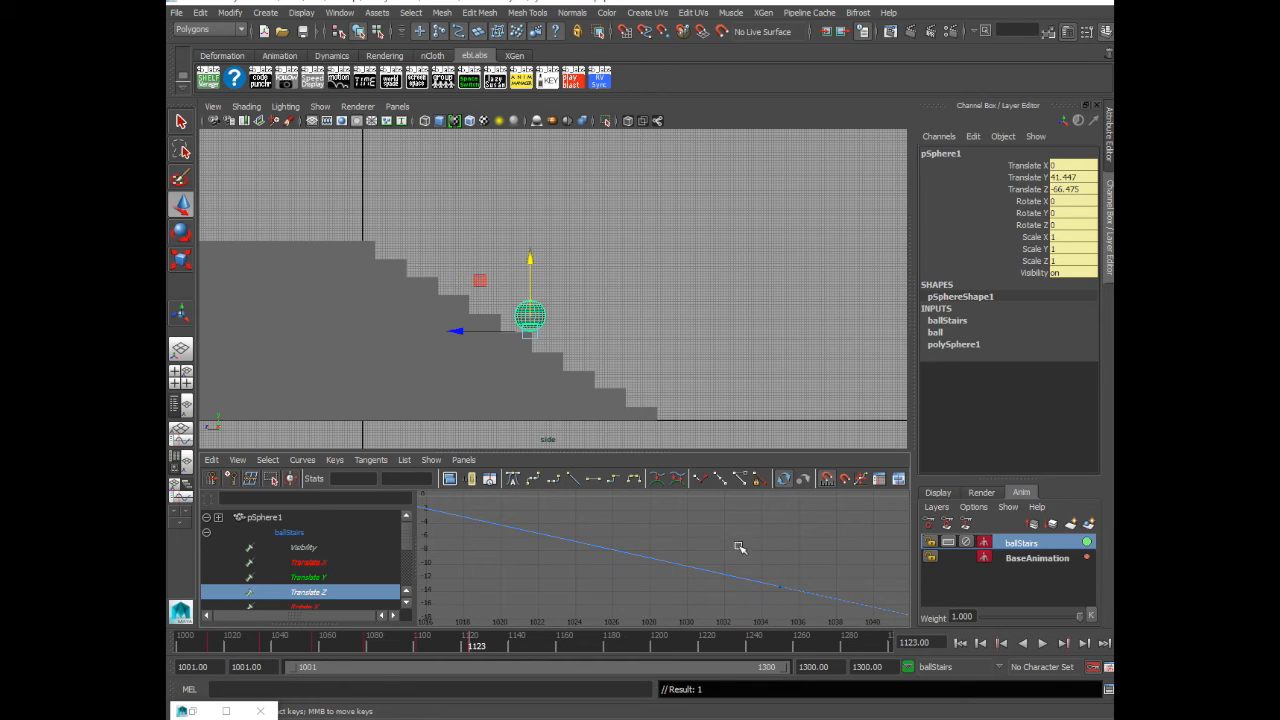
right_click_drag(760, 555, 706, 543, "alt")
left_click_drag(706, 543, 735, 593)
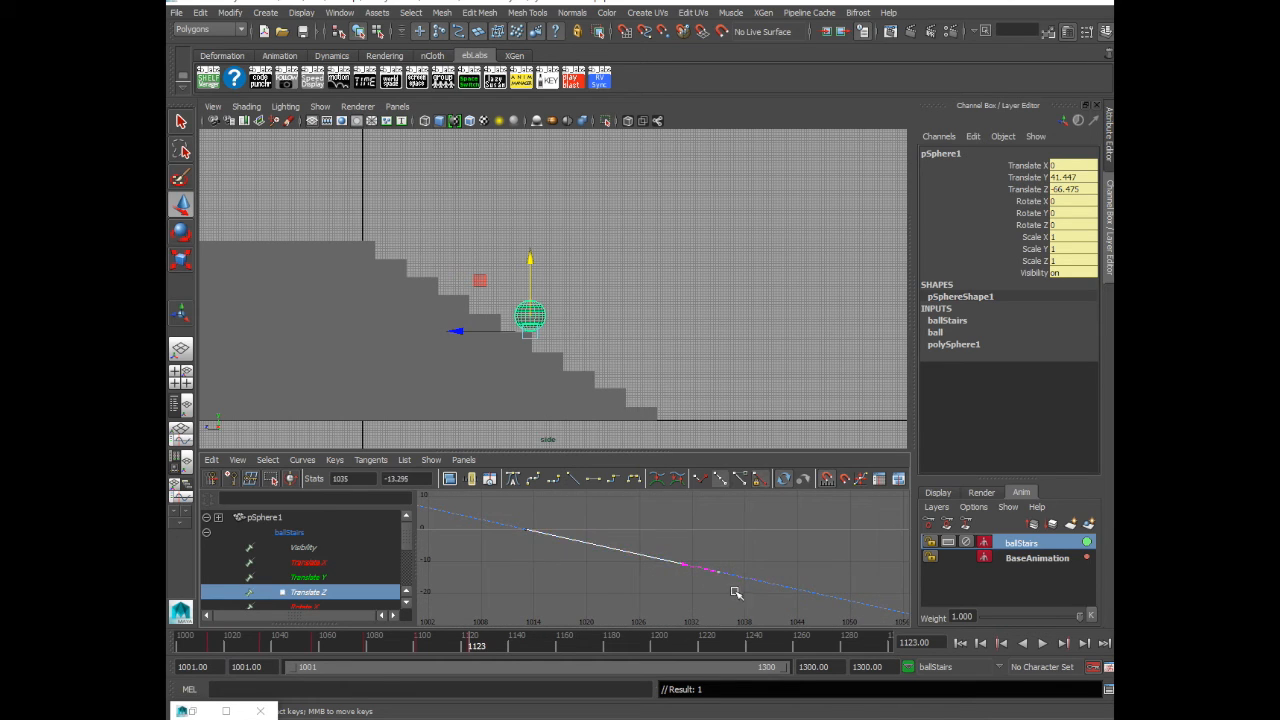
right_click_drag(735, 593, 768, 584, "alt")
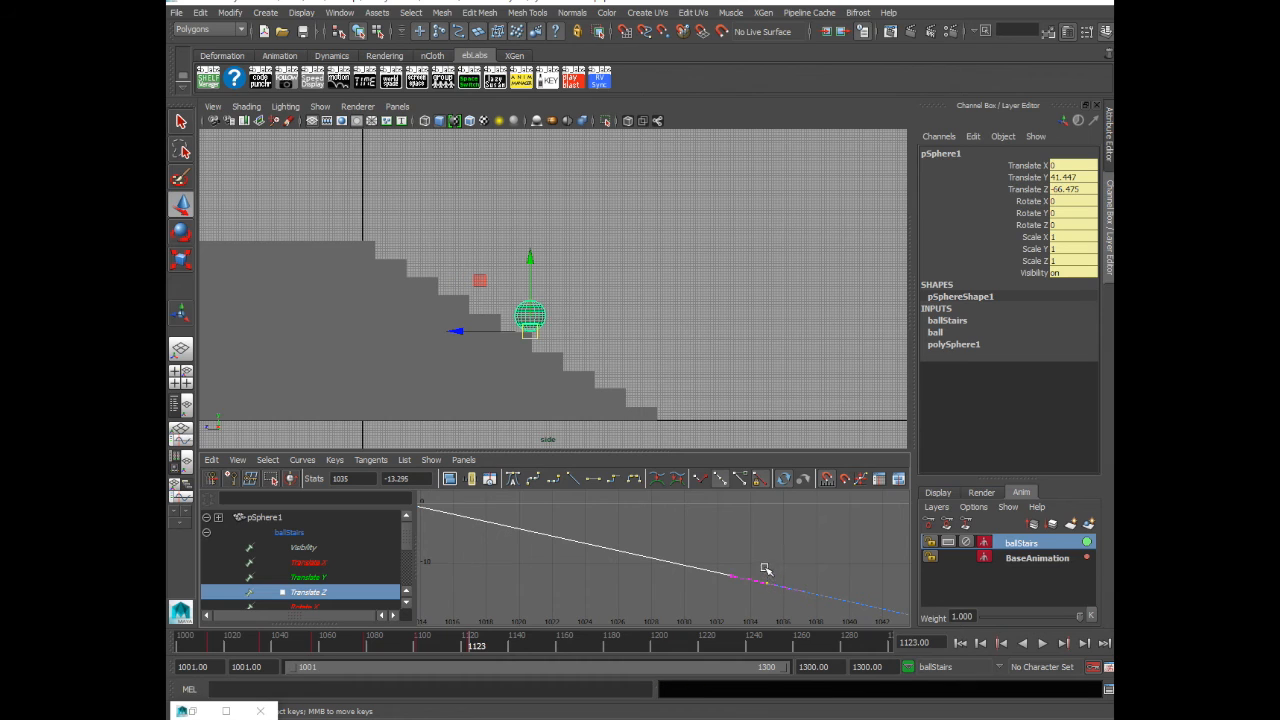
middle_click_drag(767, 561, 767, 562, "shift")
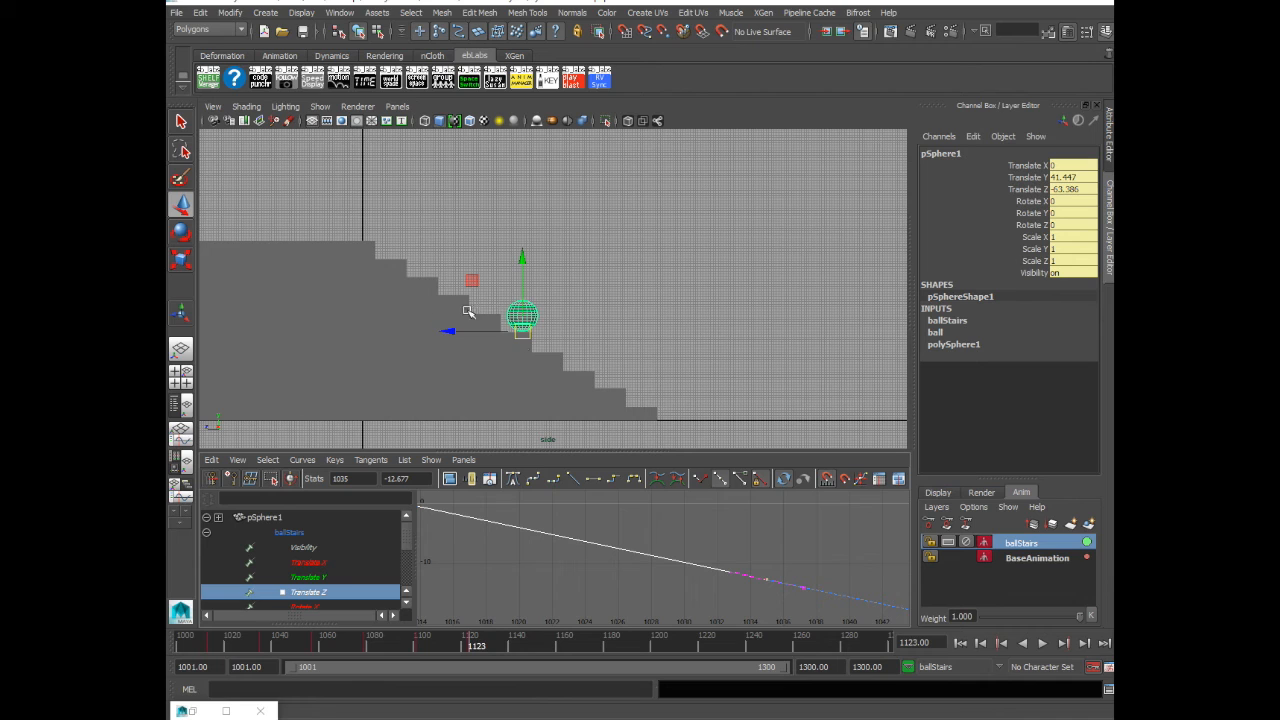
Lower the ball onto the two stairs following the frame 1123 landing and key both landings 22 frames apart
left_click_drag(203, 647, 524, 642)
key("alt+period")
key("alt+comma")
left_click_drag(559, 258, 567, 278)
key("s")
left_click_drag(523, 643, 574, 640)
left_click_drag(587, 279, 590, 300)
key("s")
Key the remaining stair landings through frame 1211 and bring the ball down to the floor at frame 1233, Translate Y 6.003
left_click_drag(575, 642, 627, 640)
left_click_drag(617, 301, 618, 319)
key("s")
left_click_drag(628, 641, 678, 640)
left_click_drag(650, 317, 651, 335)
key("s")
left_click_drag(680, 641, 737, 641)
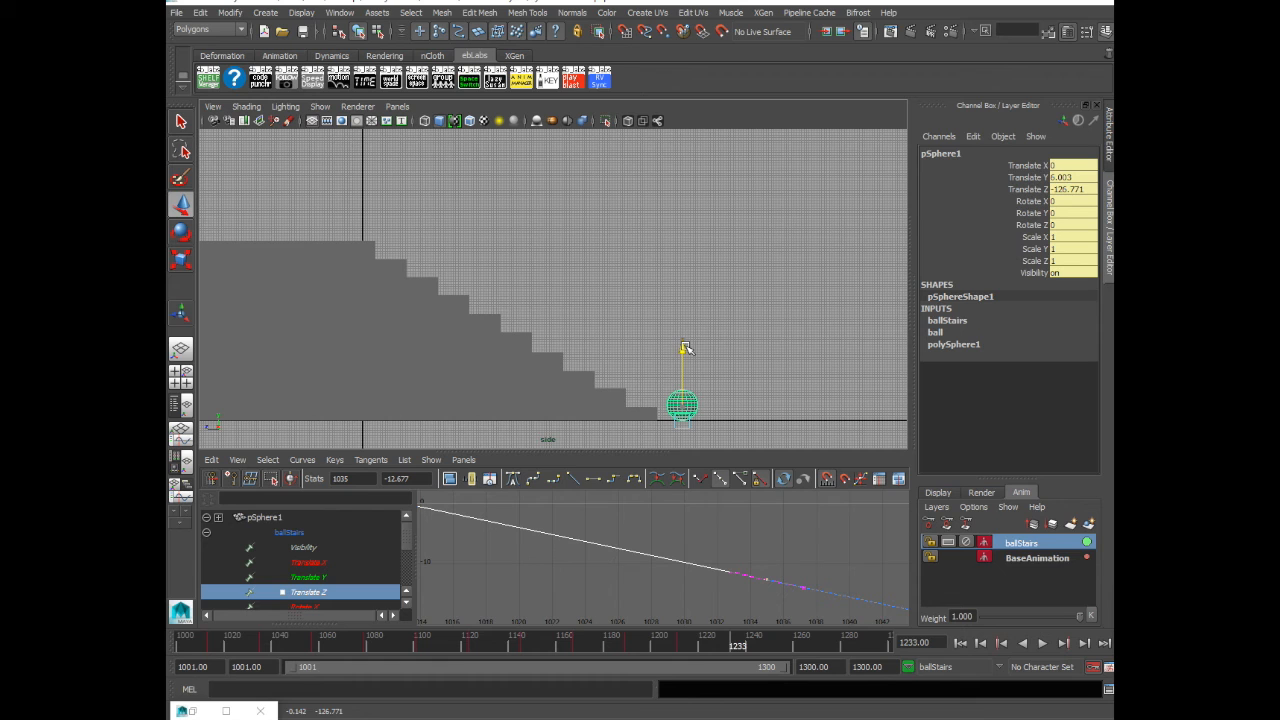
Frame the ballStairs Translate Y curve and play the animation from frame 1001 to check the full bounce down the stairs
left_click(304, 578)
key("f")
left_click(188, 640)
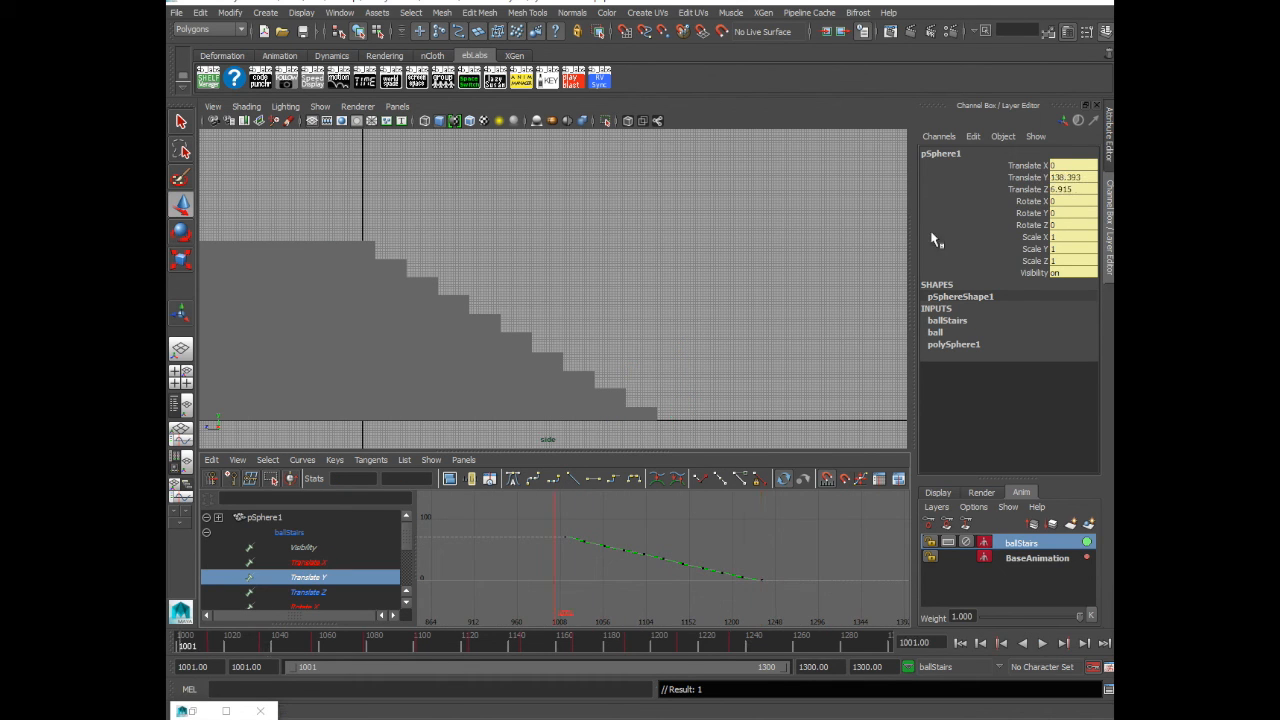
scroll(584, 265, "down", 2)
middle_click_drag(703, 276, 689, 313, "alt")
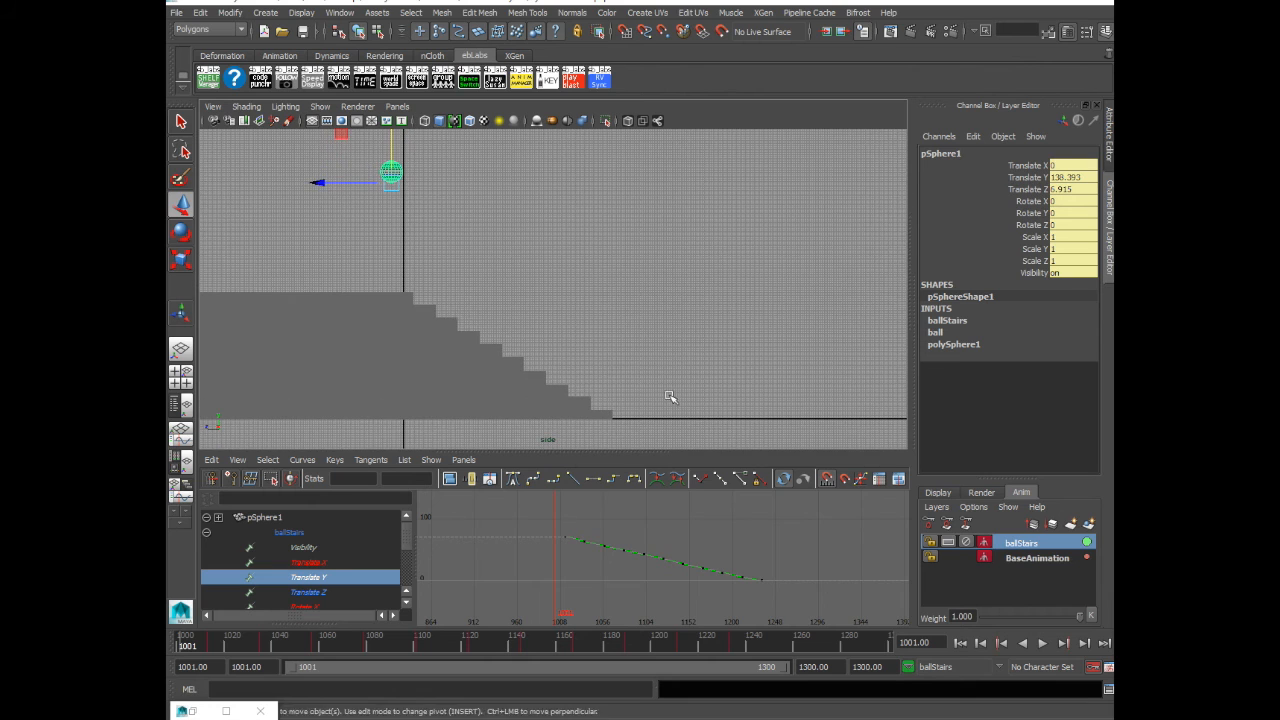
left_click_drag(740, 646, 736, 652)
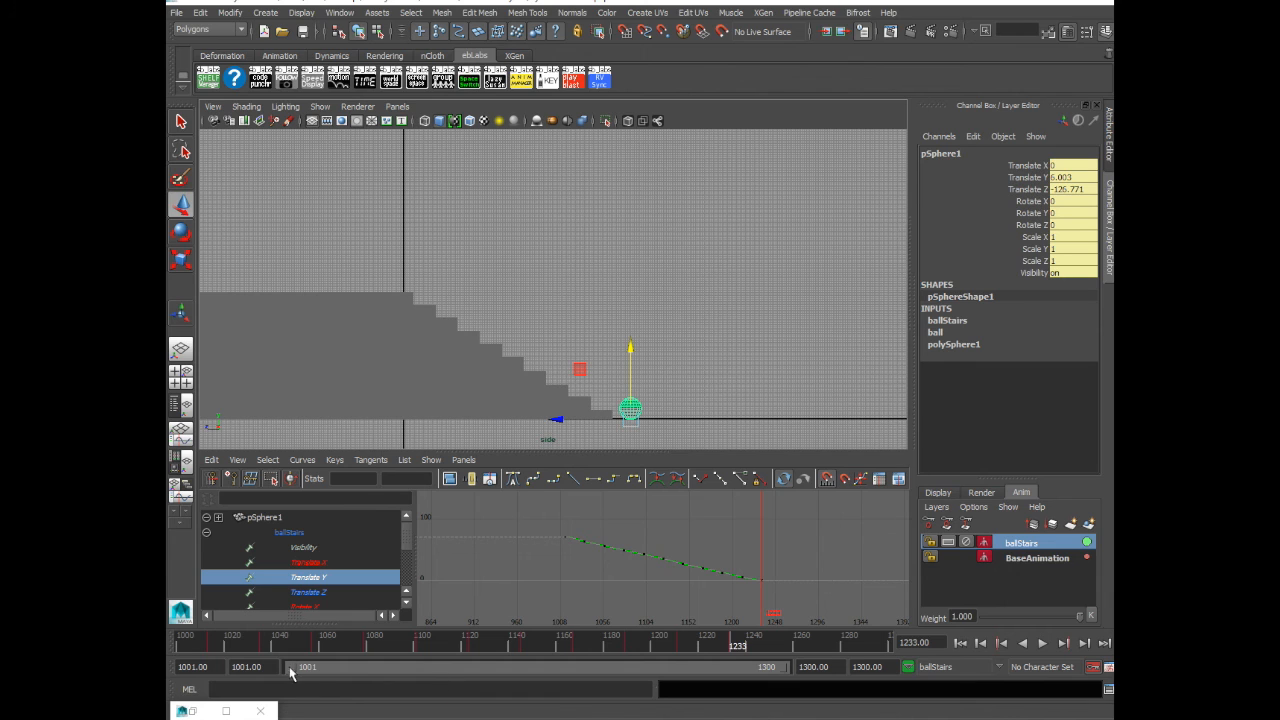
left_click_drag(272, 652, 180, 648)
left_click(628, 296)
middle_click_drag(616, 281, 619, 310, "alt")
left_click(1043, 642)
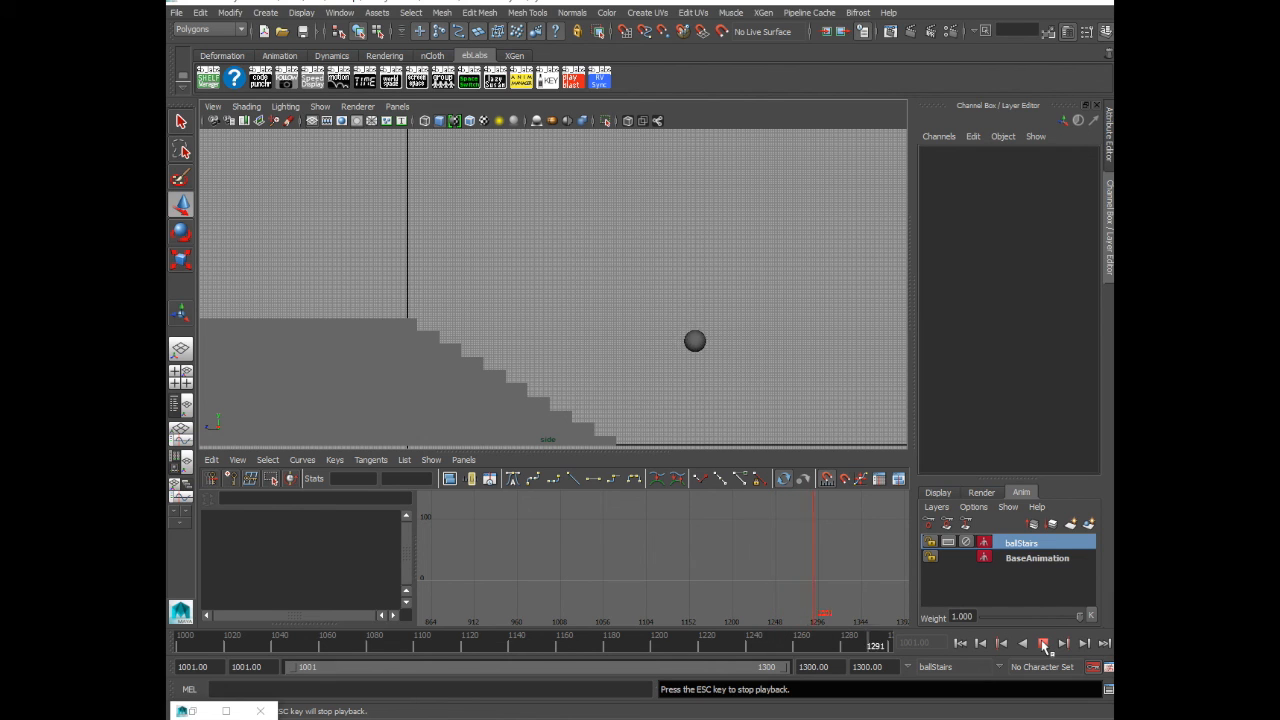
left_click(1044, 643)
Insert a key on the ball's ballStairs Translate Z curve at frame 1212, value -114.67, and give it spline tangents
left_click(706, 433)
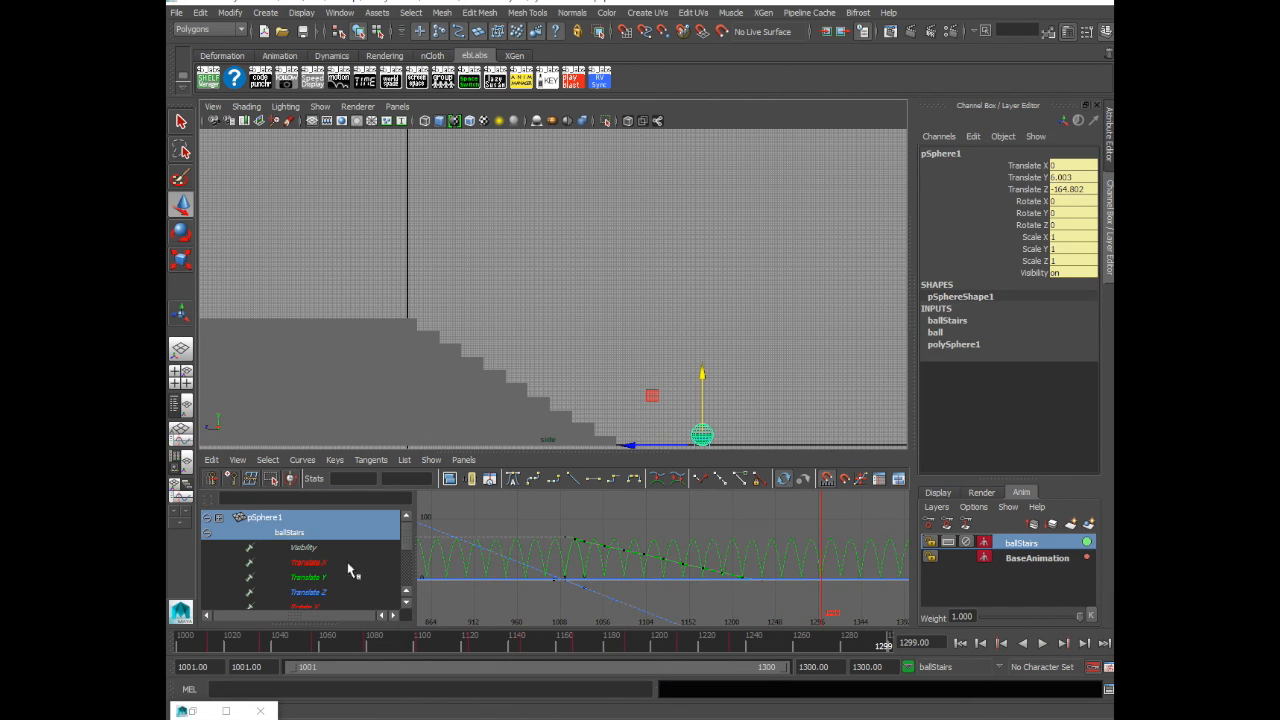
left_click(334, 592)
key("alt+v")
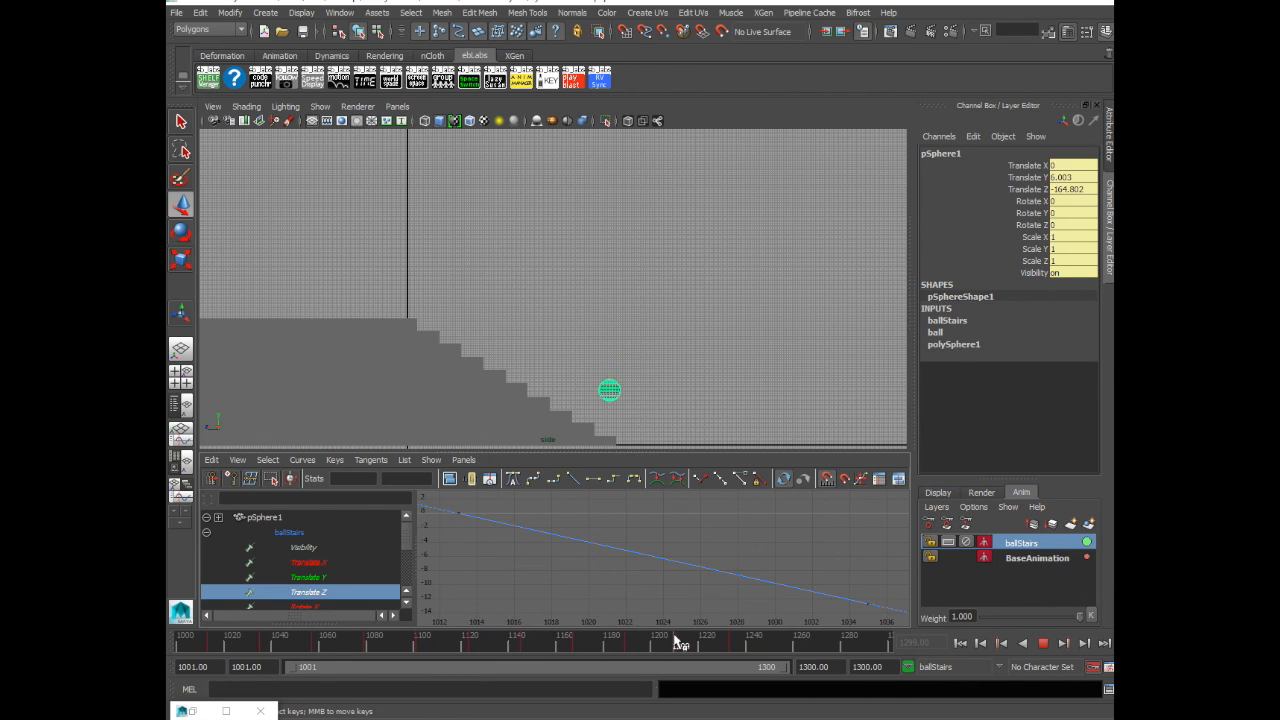
left_click(677, 640)
left_click_drag(725, 549, 782, 603)
right_click_drag(801, 584, 738, 557, "alt")
middle_click_drag(738, 557, 659, 556, "alt")
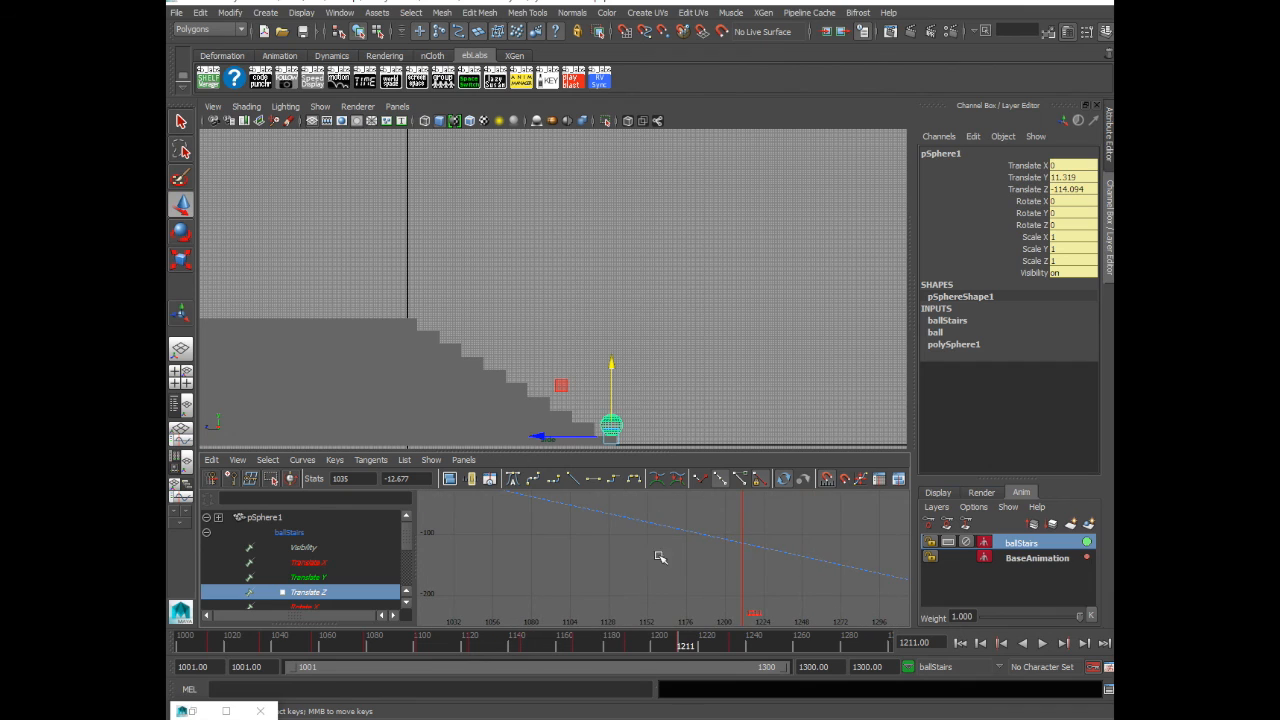
key("i")
middle_click(743, 543)
key("w")
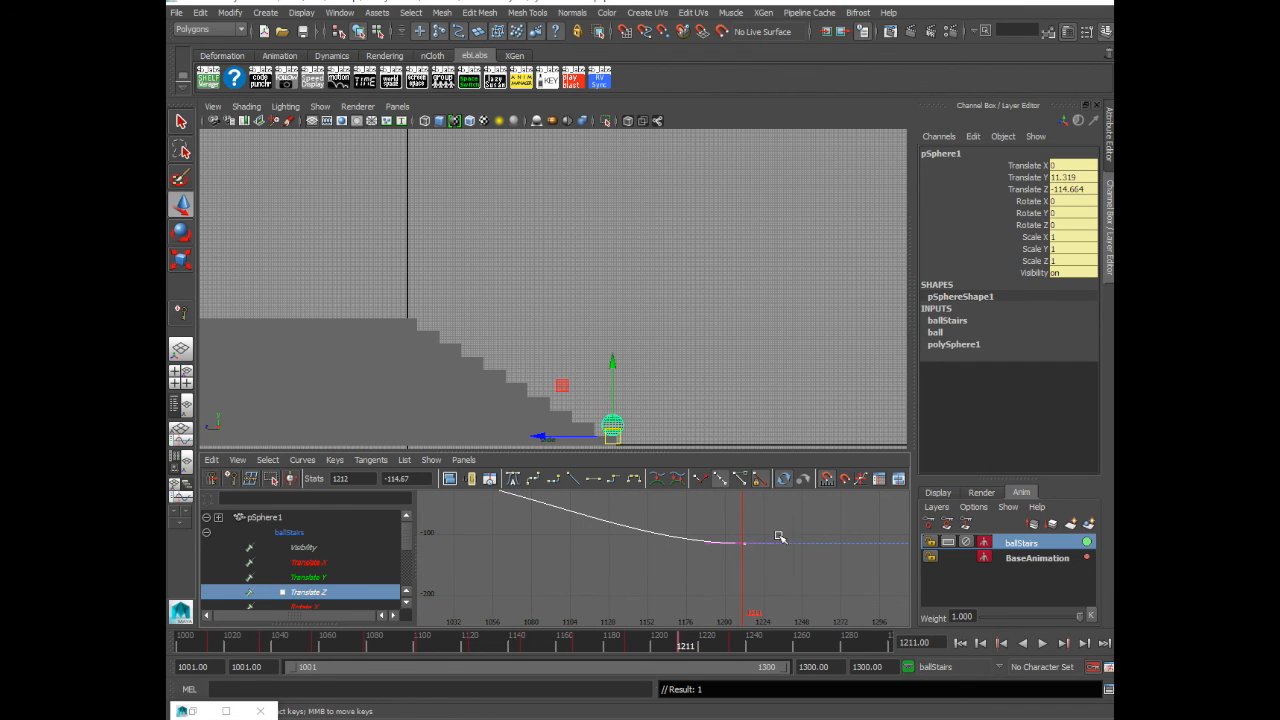
middle_click_drag(788, 553, 800, 560)
left_click(704, 533)
left_click(534, 480)
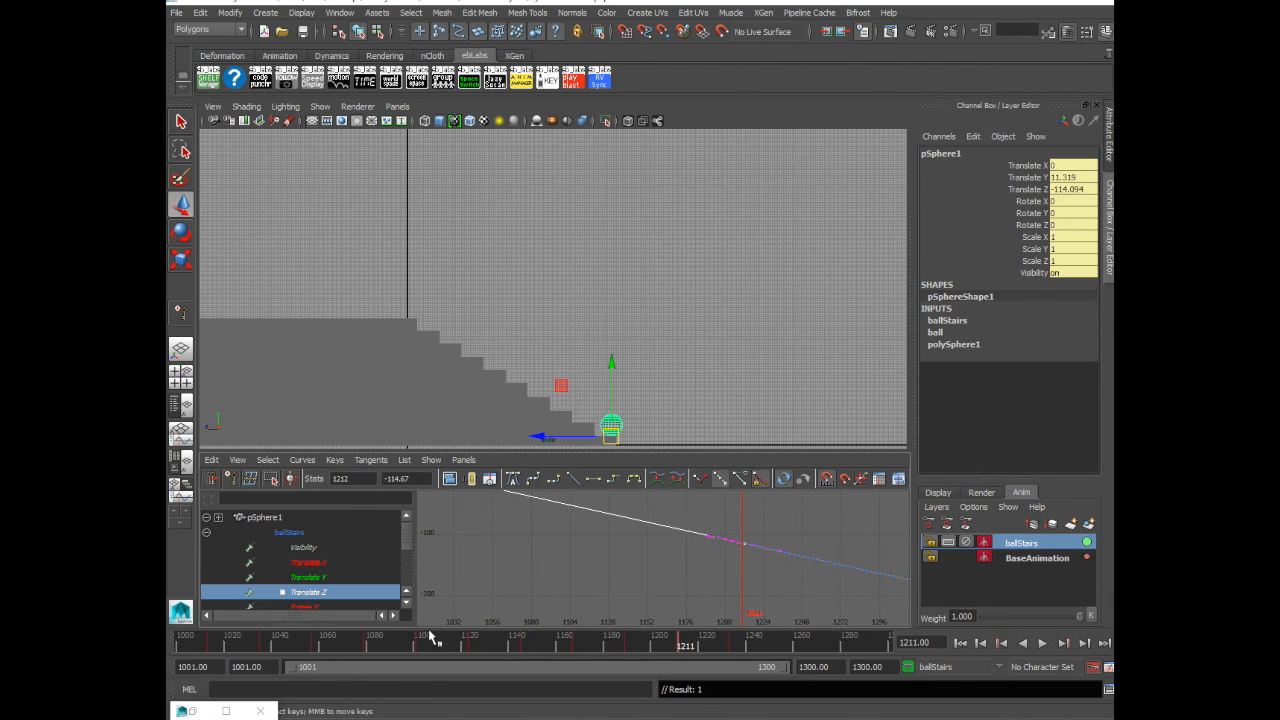
Insert a ballStairs Translate Z key at frame 1301 and raise it to about -143 to slow the ball's forward travel
left_click_drag(684, 648, 890, 645)
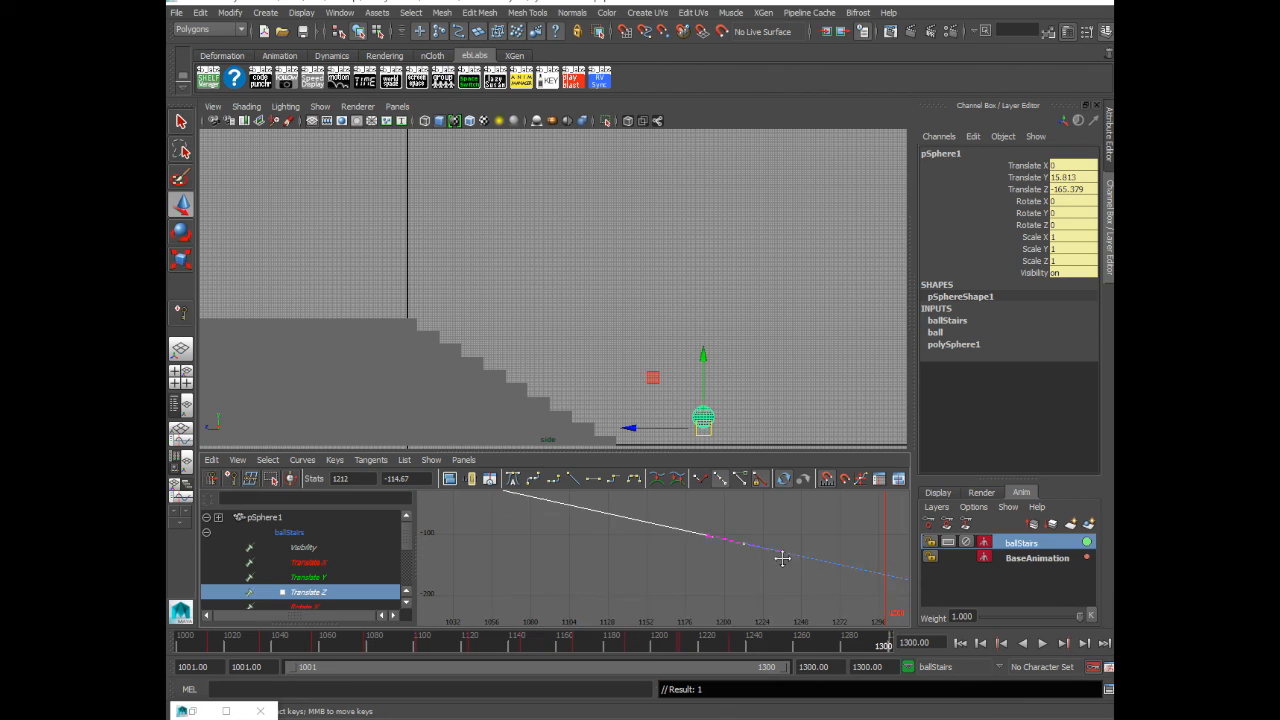
key("i")
middle_click(748, 577)
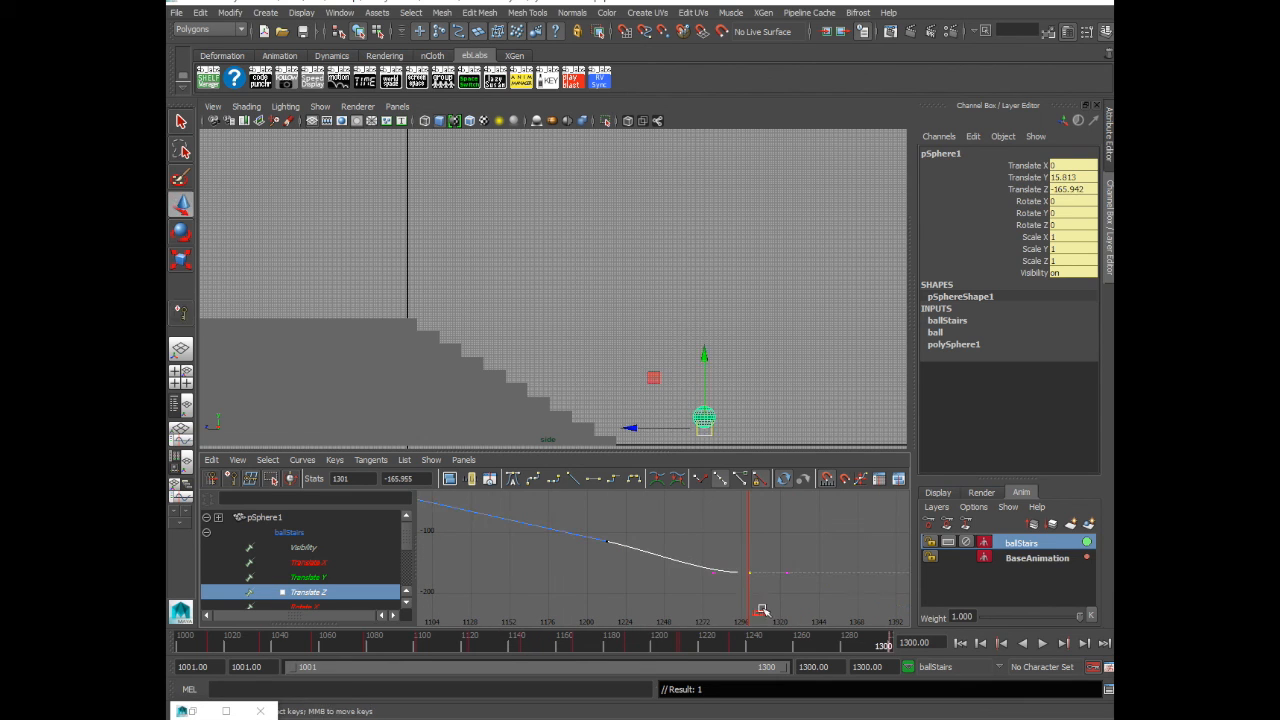
middle_click_drag(751, 601, 753, 570)
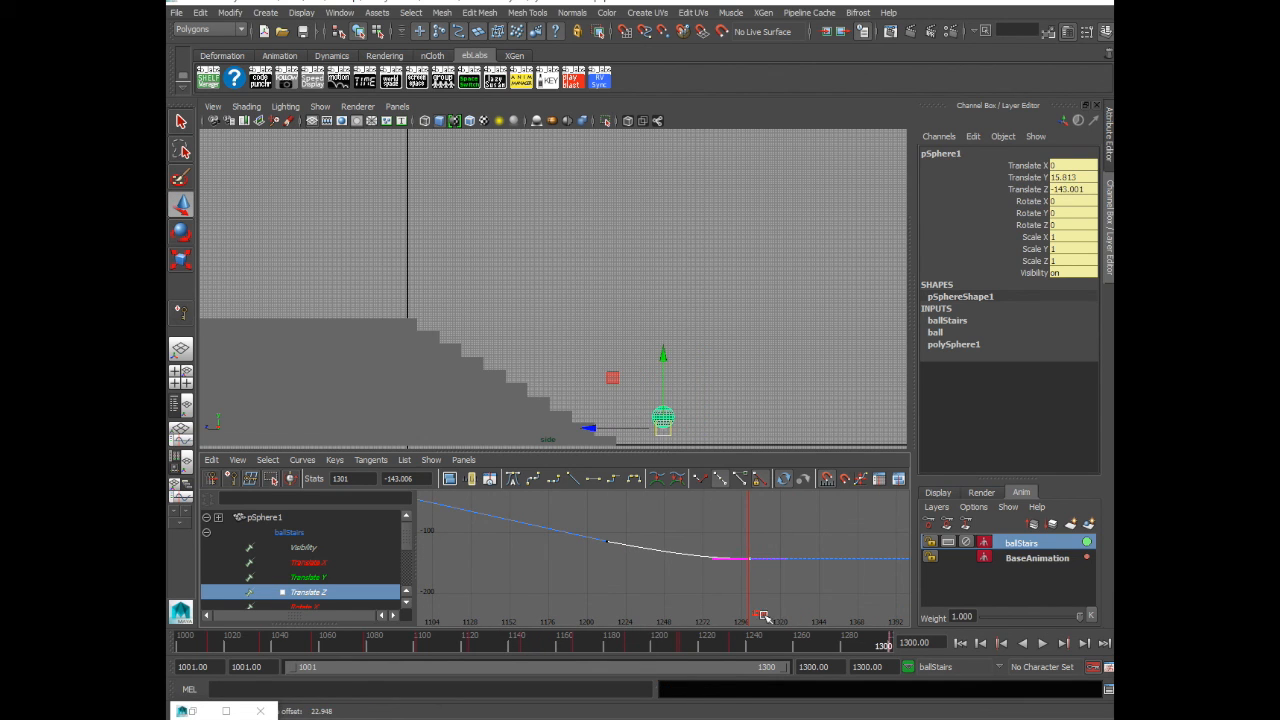
Undo the last edit of the ballStairs Translate Z key at frame 1301, then raise that key to -135.76
key("ctrl+z")
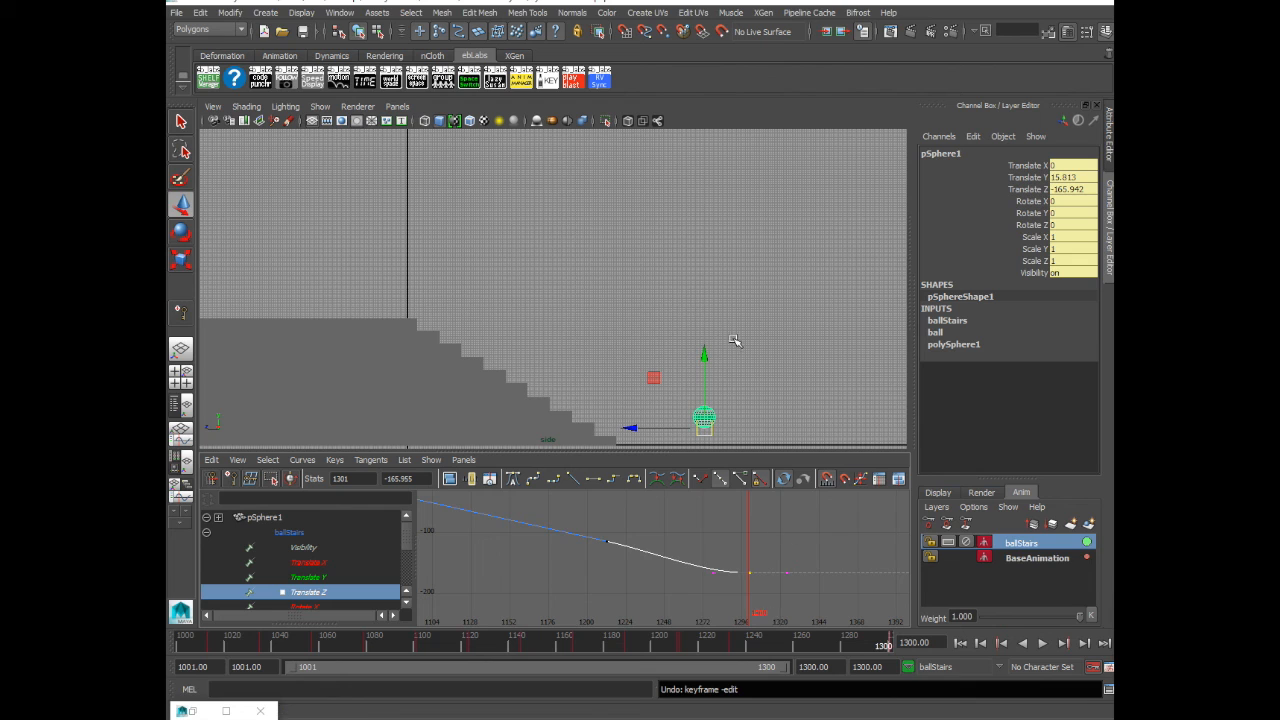
left_click(754, 358)
left_click(704, 416)
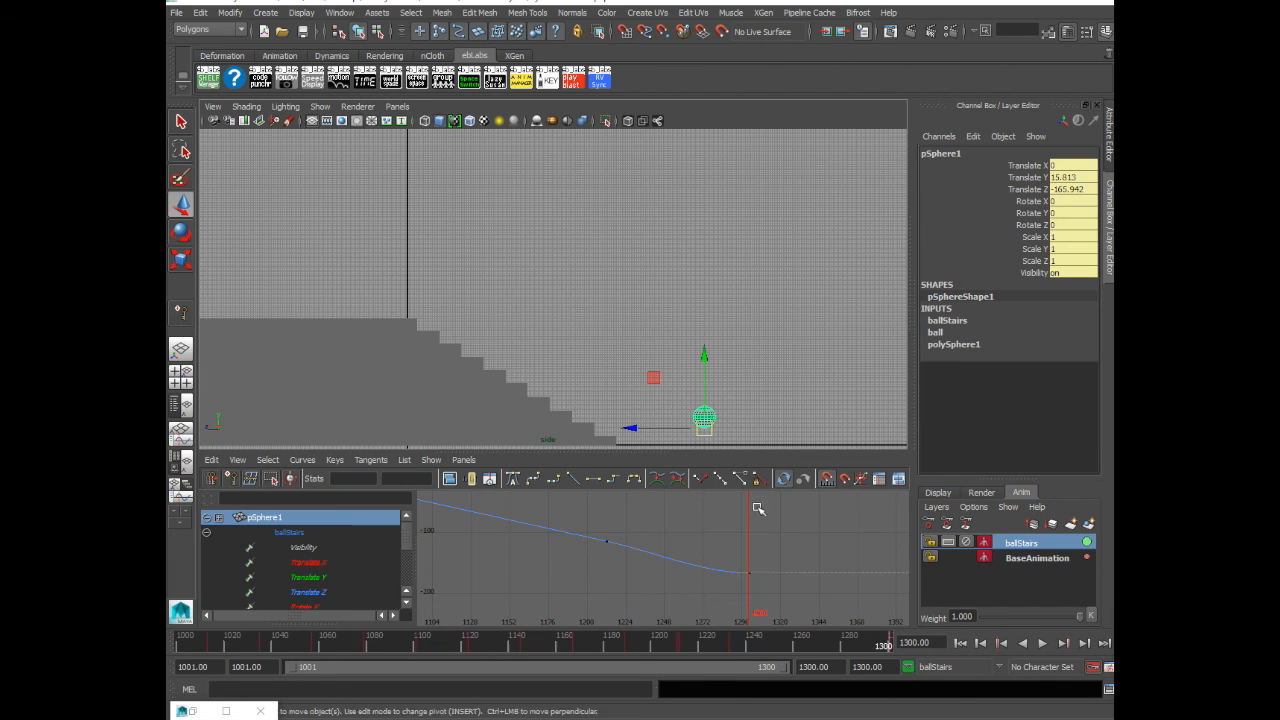
middle_click_drag(754, 586, 766, 571)
Play the animation from frame 1001 to check the ball's forward travel after the stairs
left_click(963, 643)
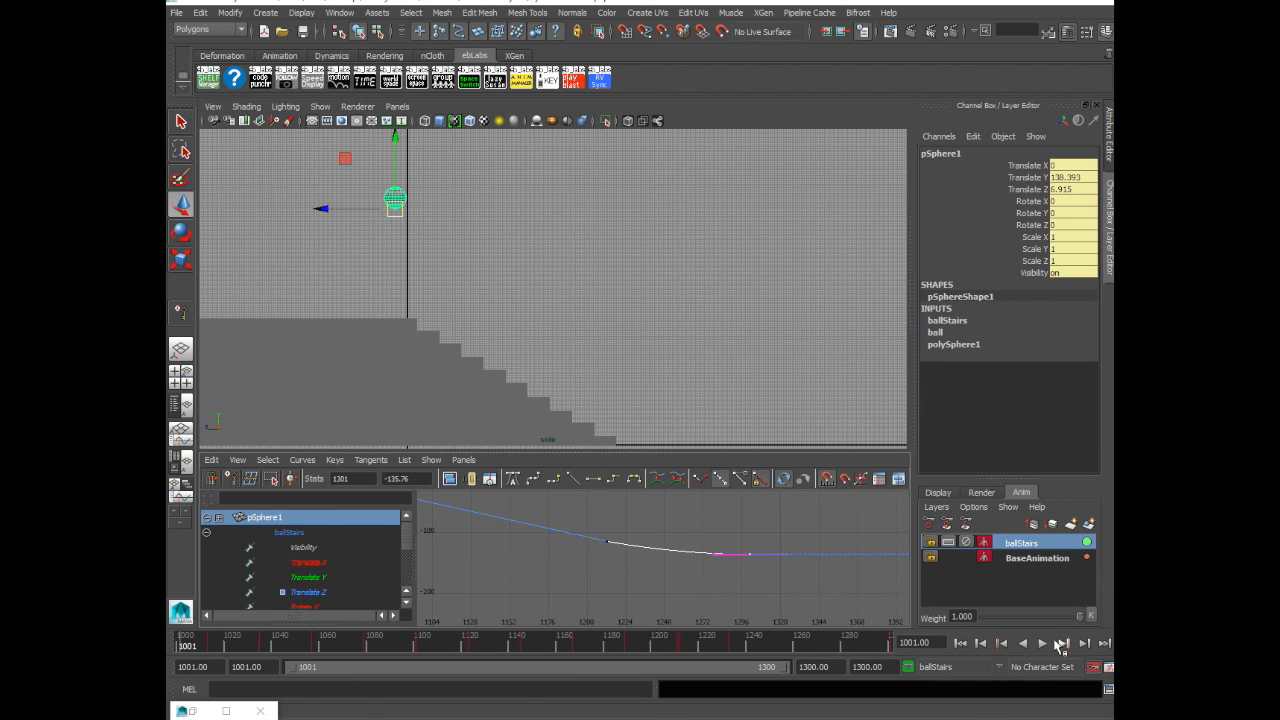
left_click(1042, 643)
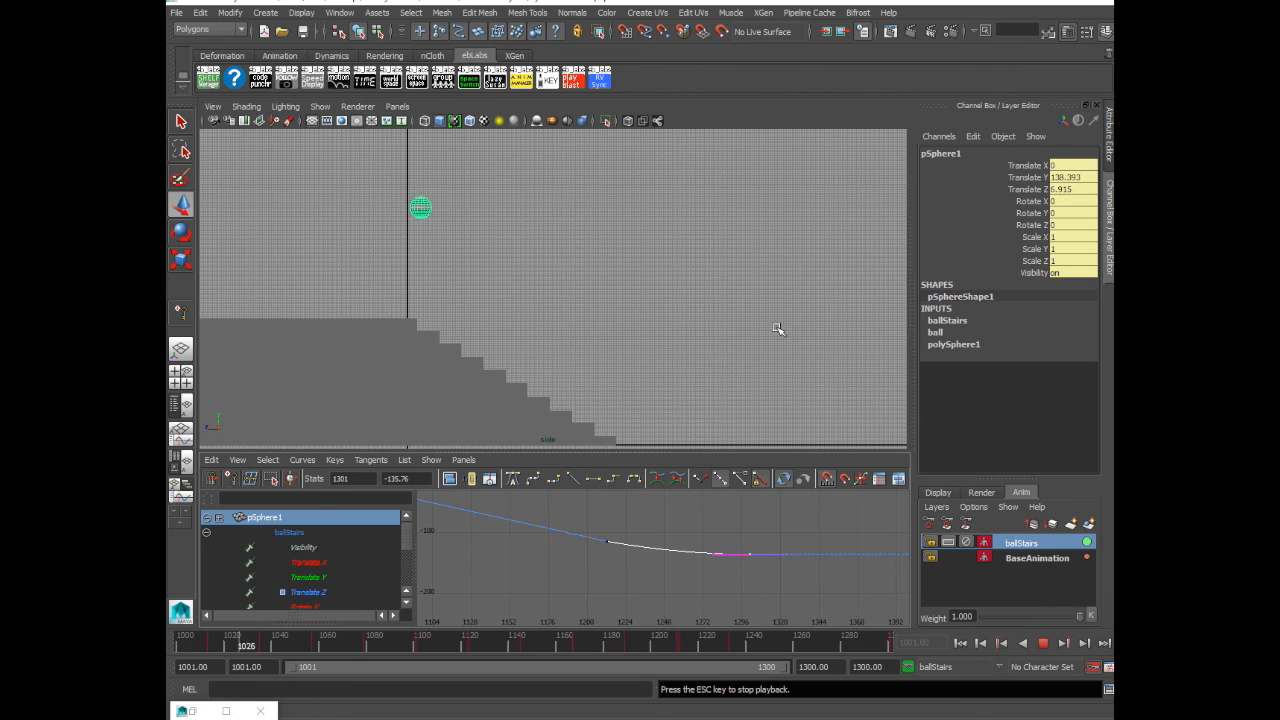
left_click(1043, 643)
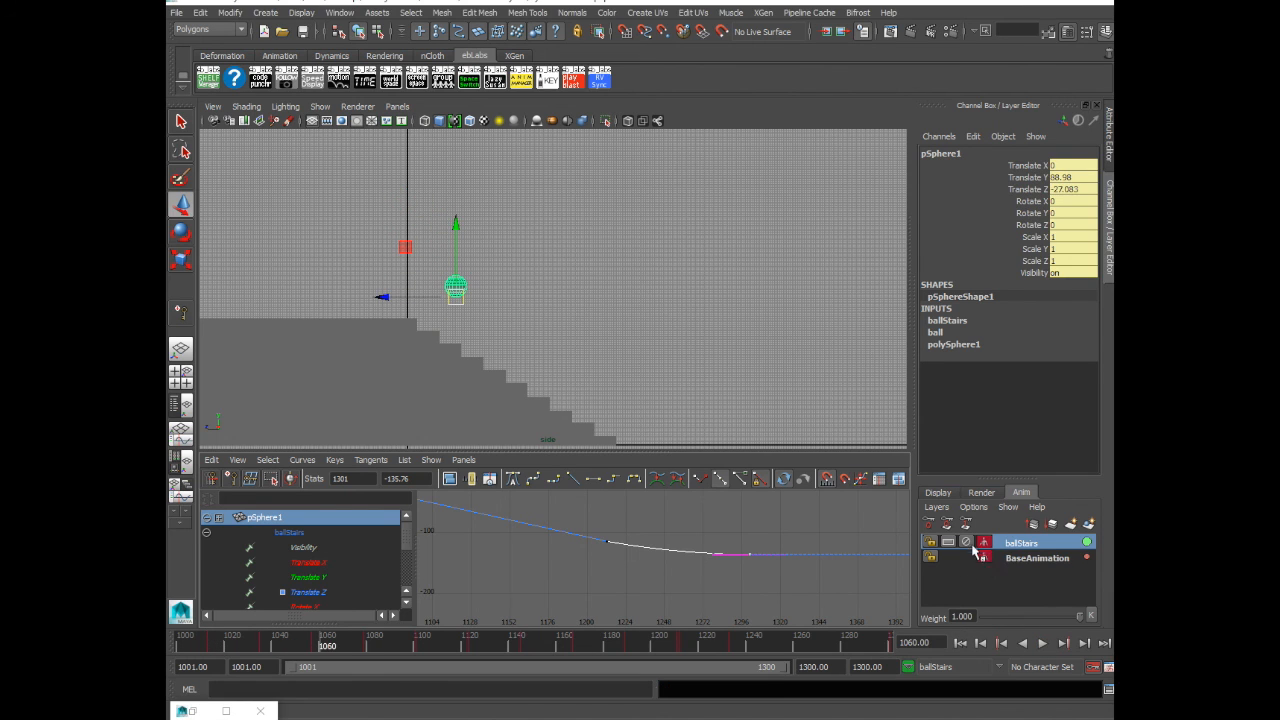
Mute the ballStairs animation layer, hide the stairs display layer and deselect the ball
left_click(967, 543)
left_click(937, 493)
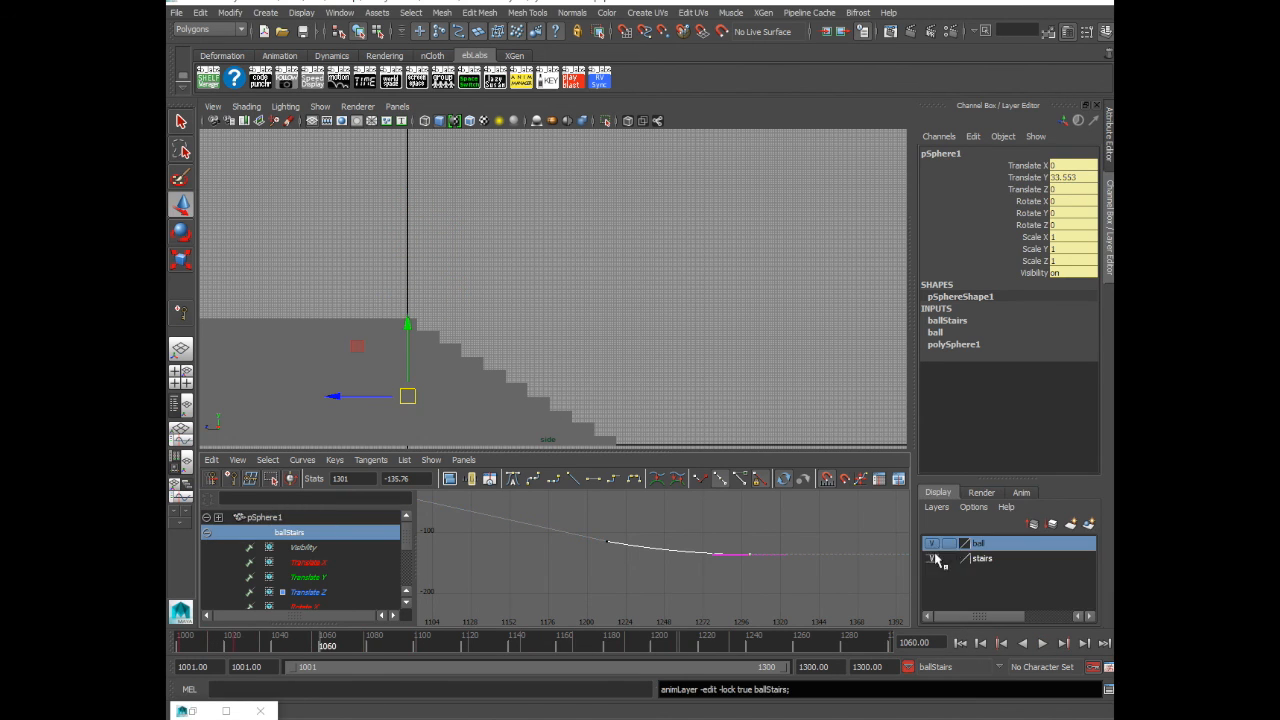
left_click(932, 558)
left_click(645, 400)
Play the base bounce on its own from frame 1001
left_click(960, 643)
left_click(1046, 643)
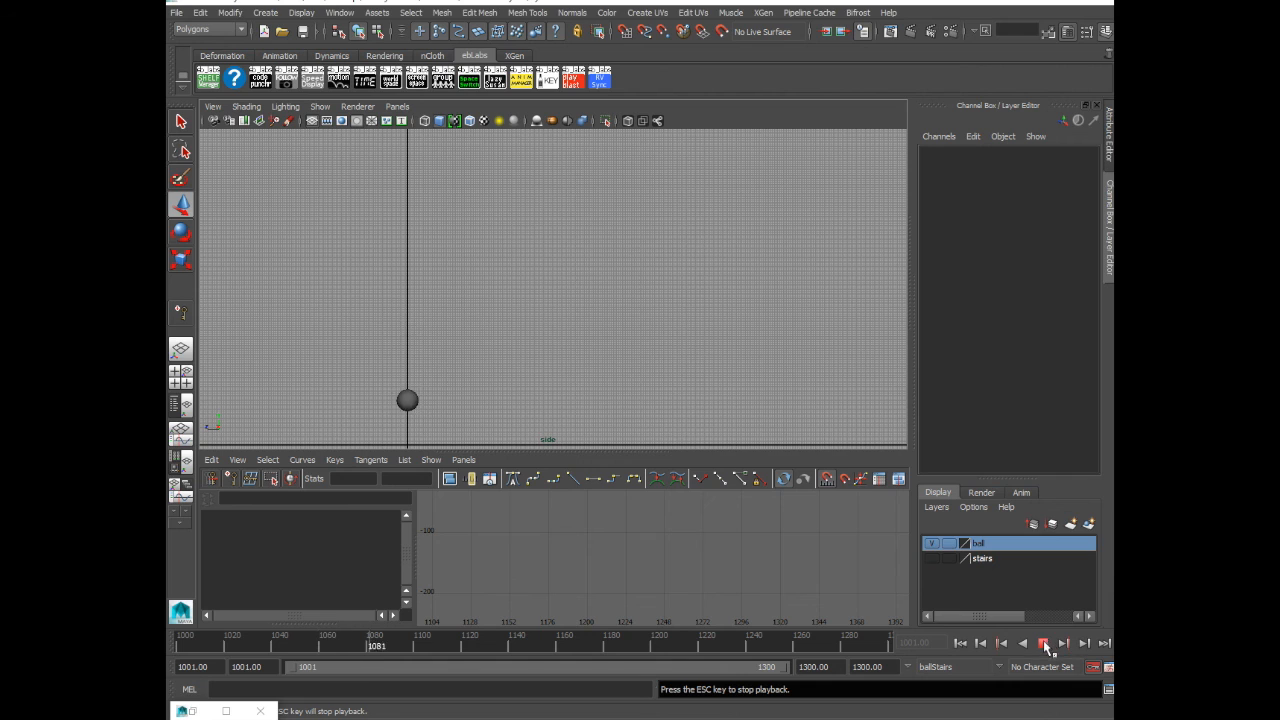
left_click(1046, 643)
Unmute the ballStairs animation layer, show the stairs display layer and play the combined animation
left_click(1021, 492)
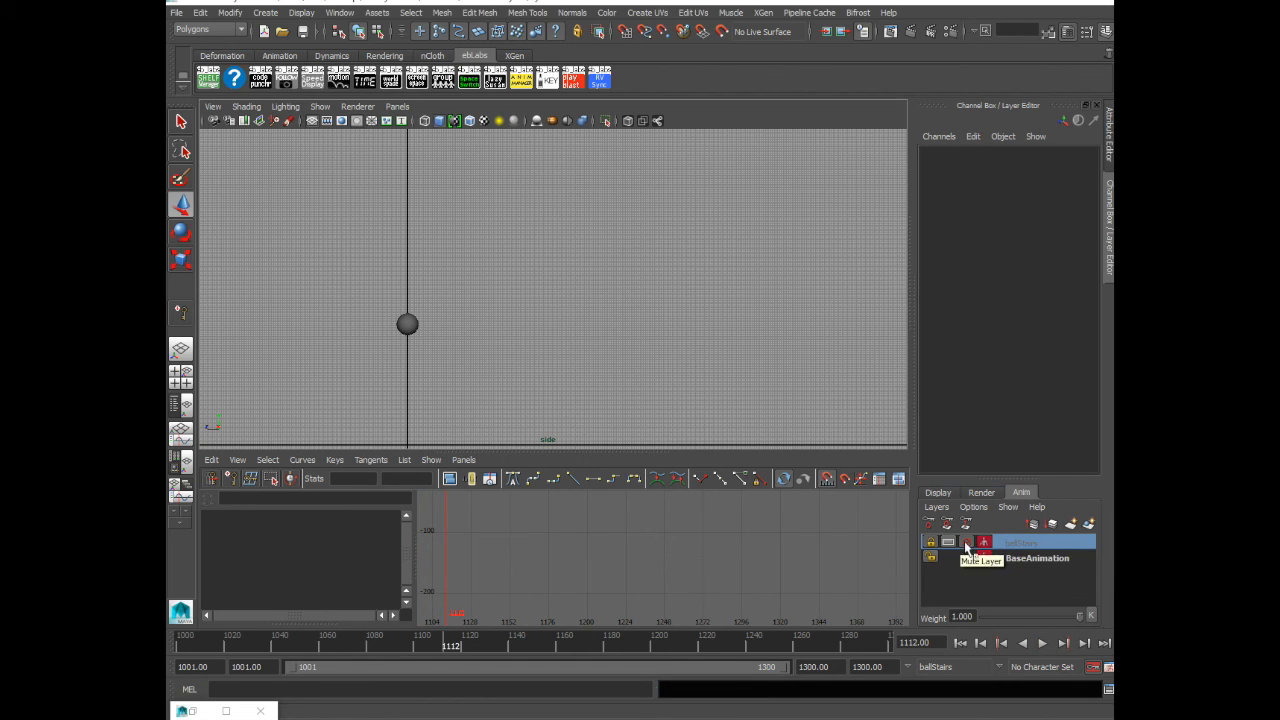
left_click(966, 543)
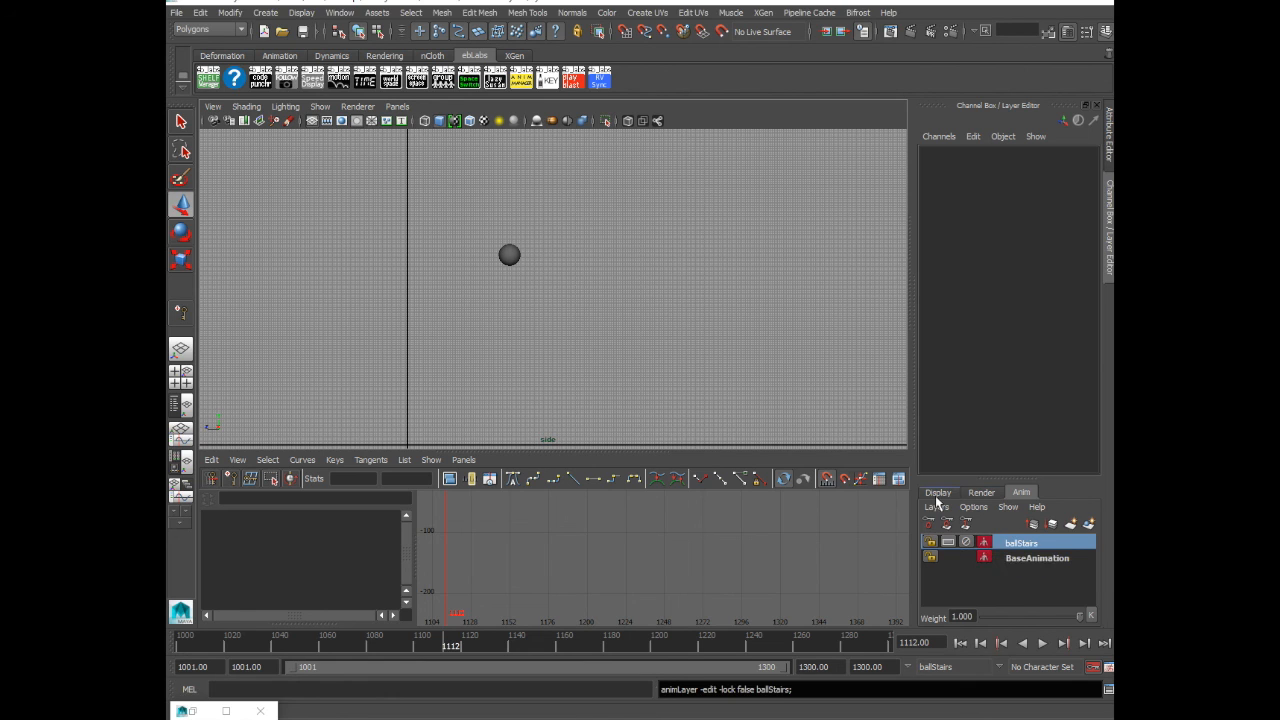
left_click(937, 493)
left_click(932, 558)
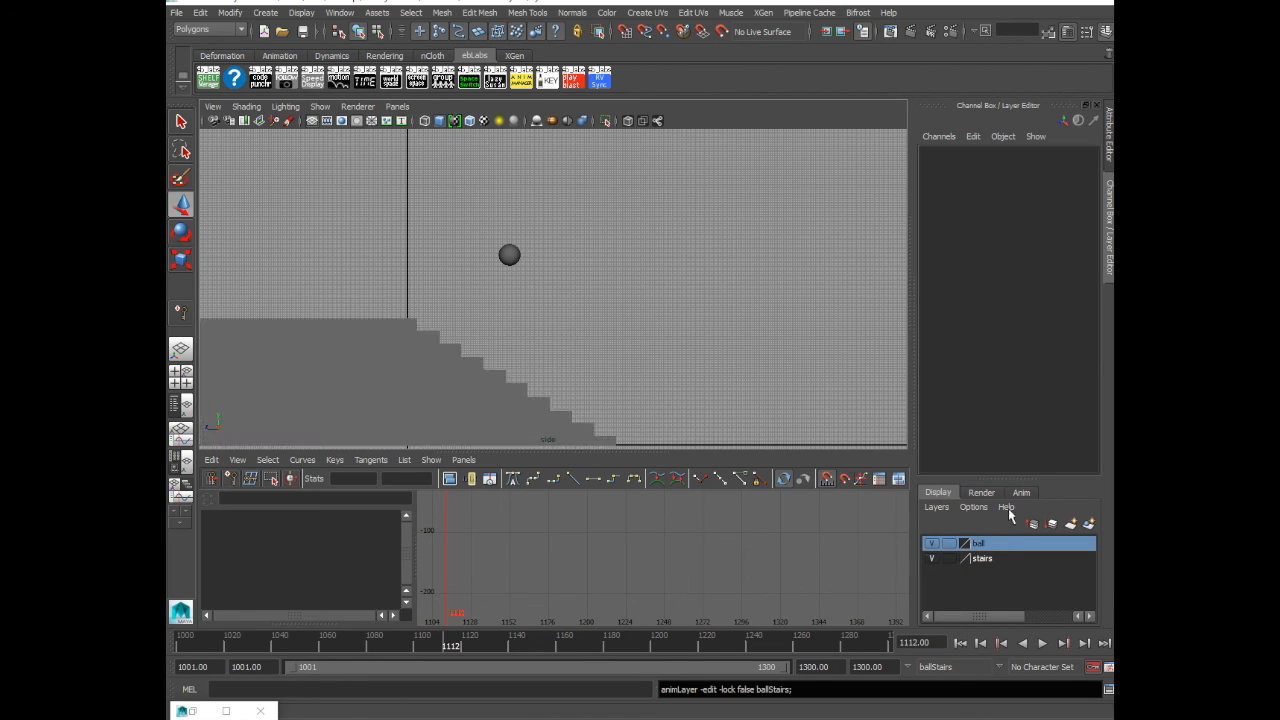
left_click(1020, 493)
key("alt+v")
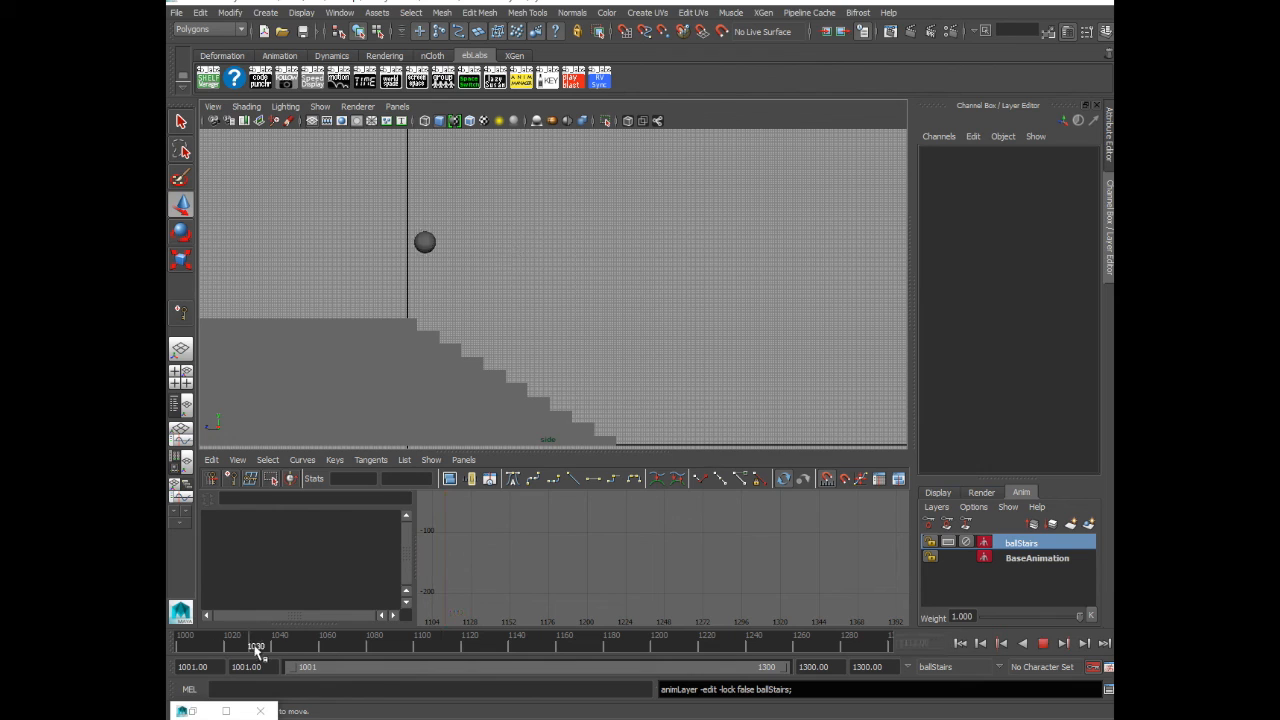